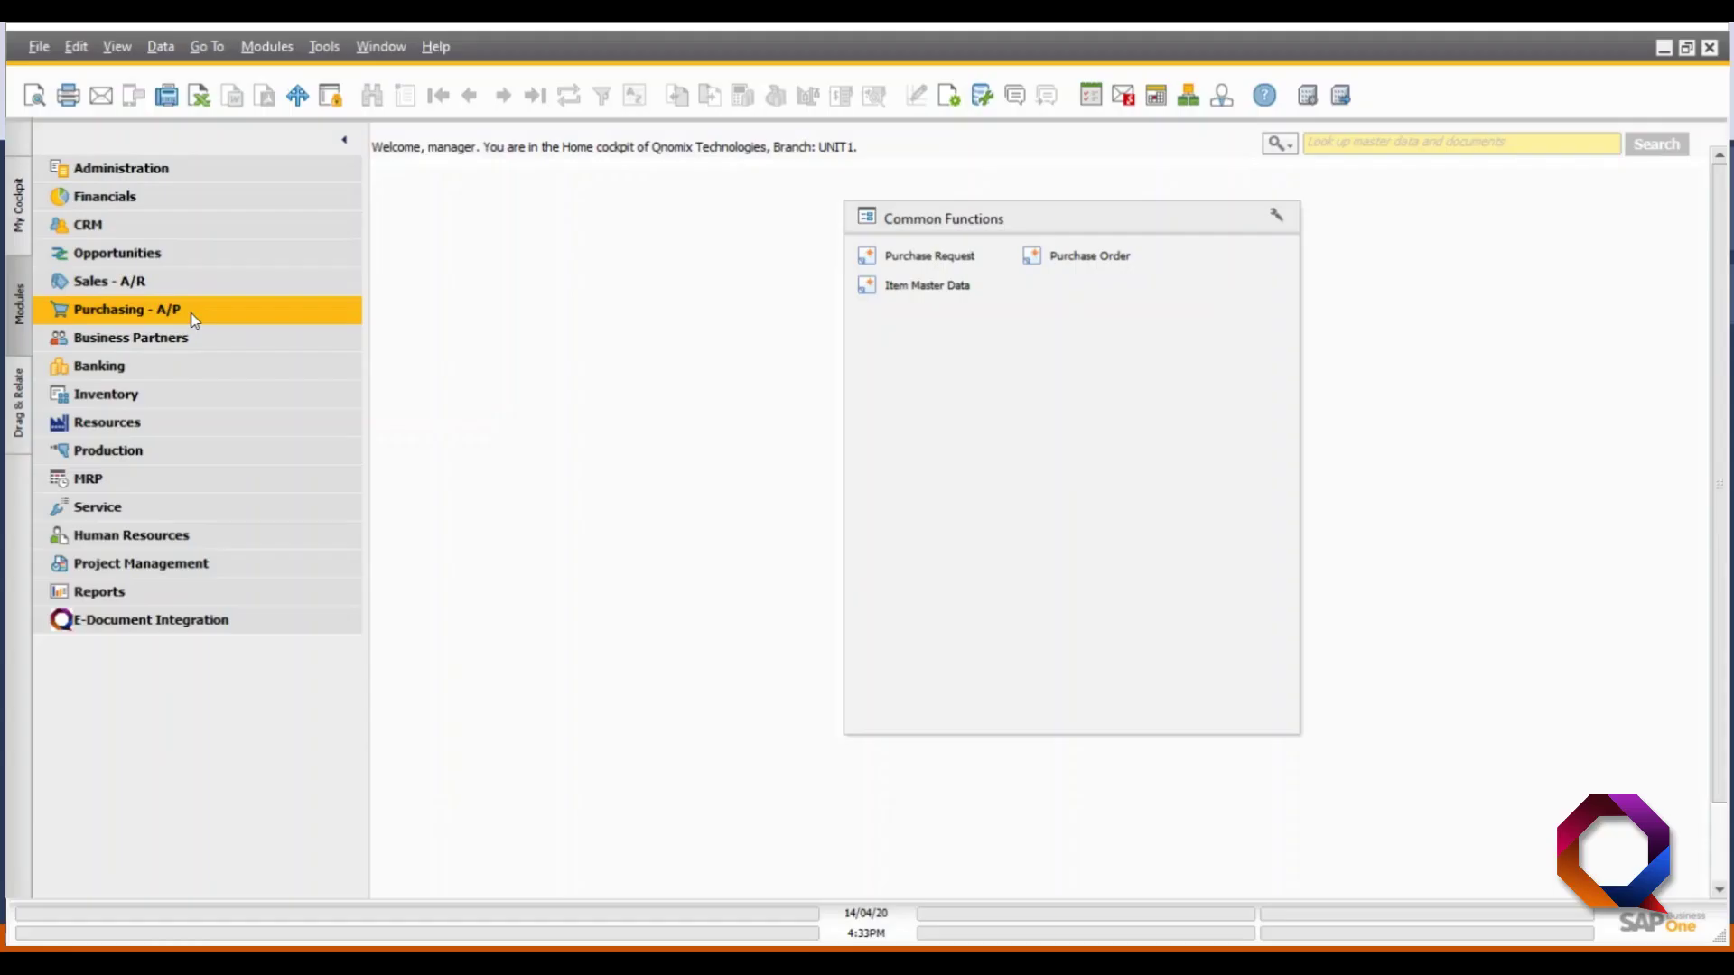
Step: Start a new A/R invoice for customer Qnomix Technologies
left_click(155, 284)
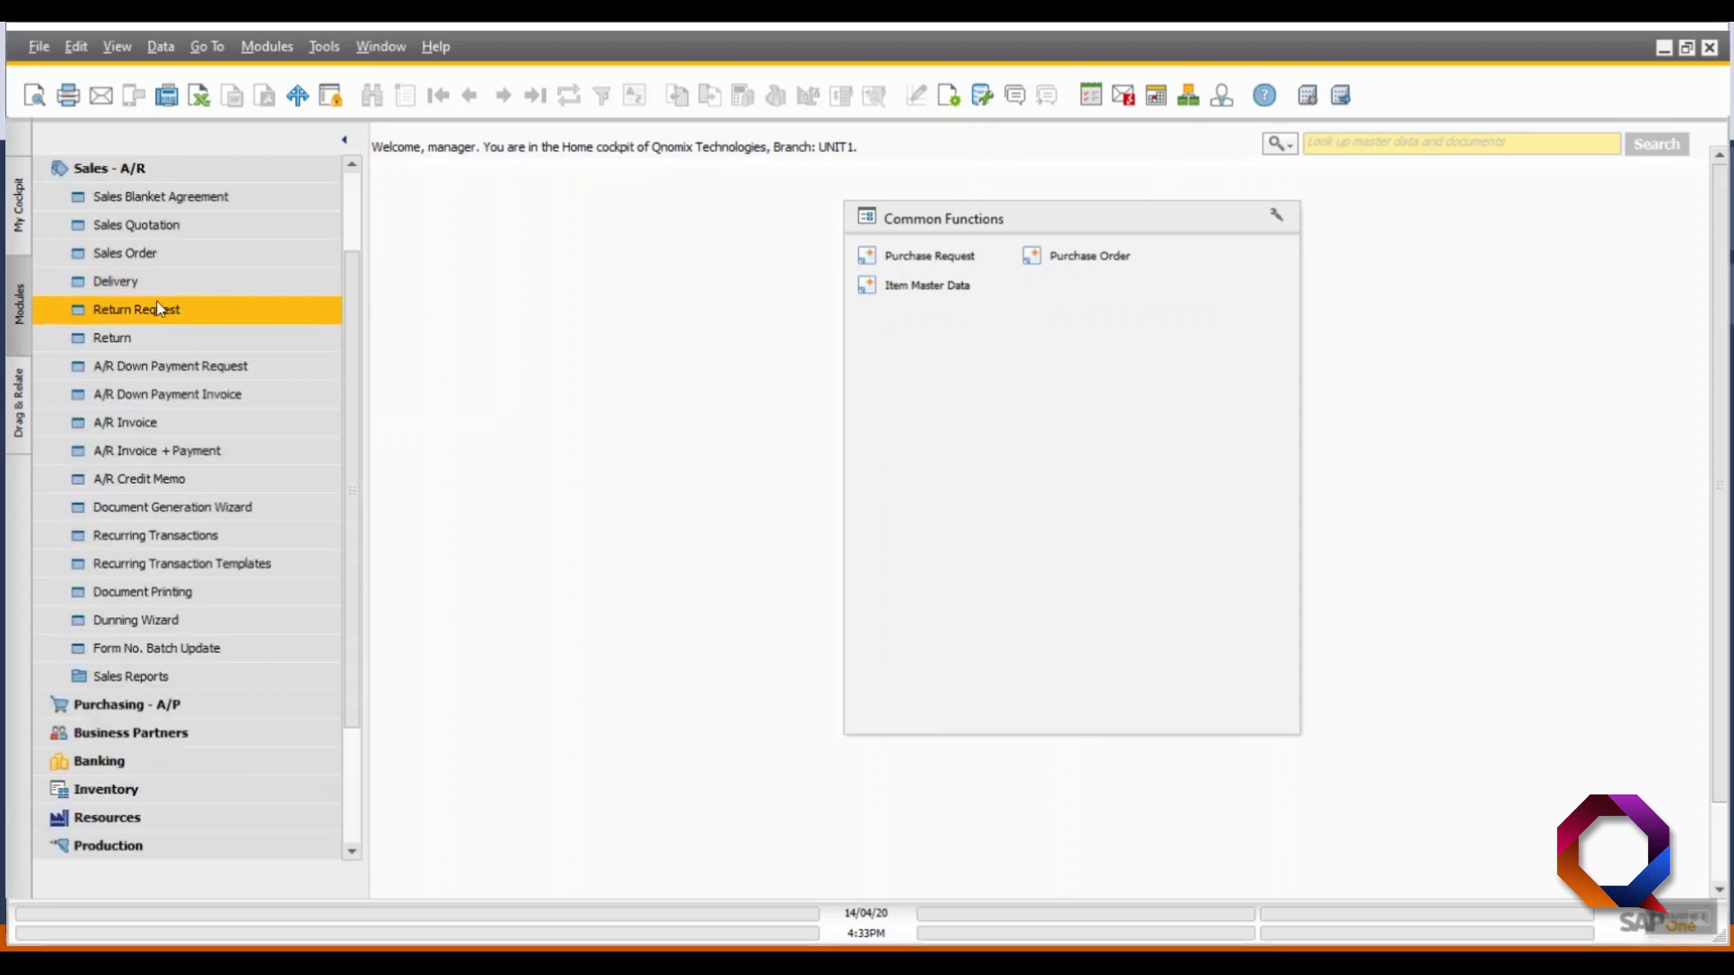
left_click(166, 424)
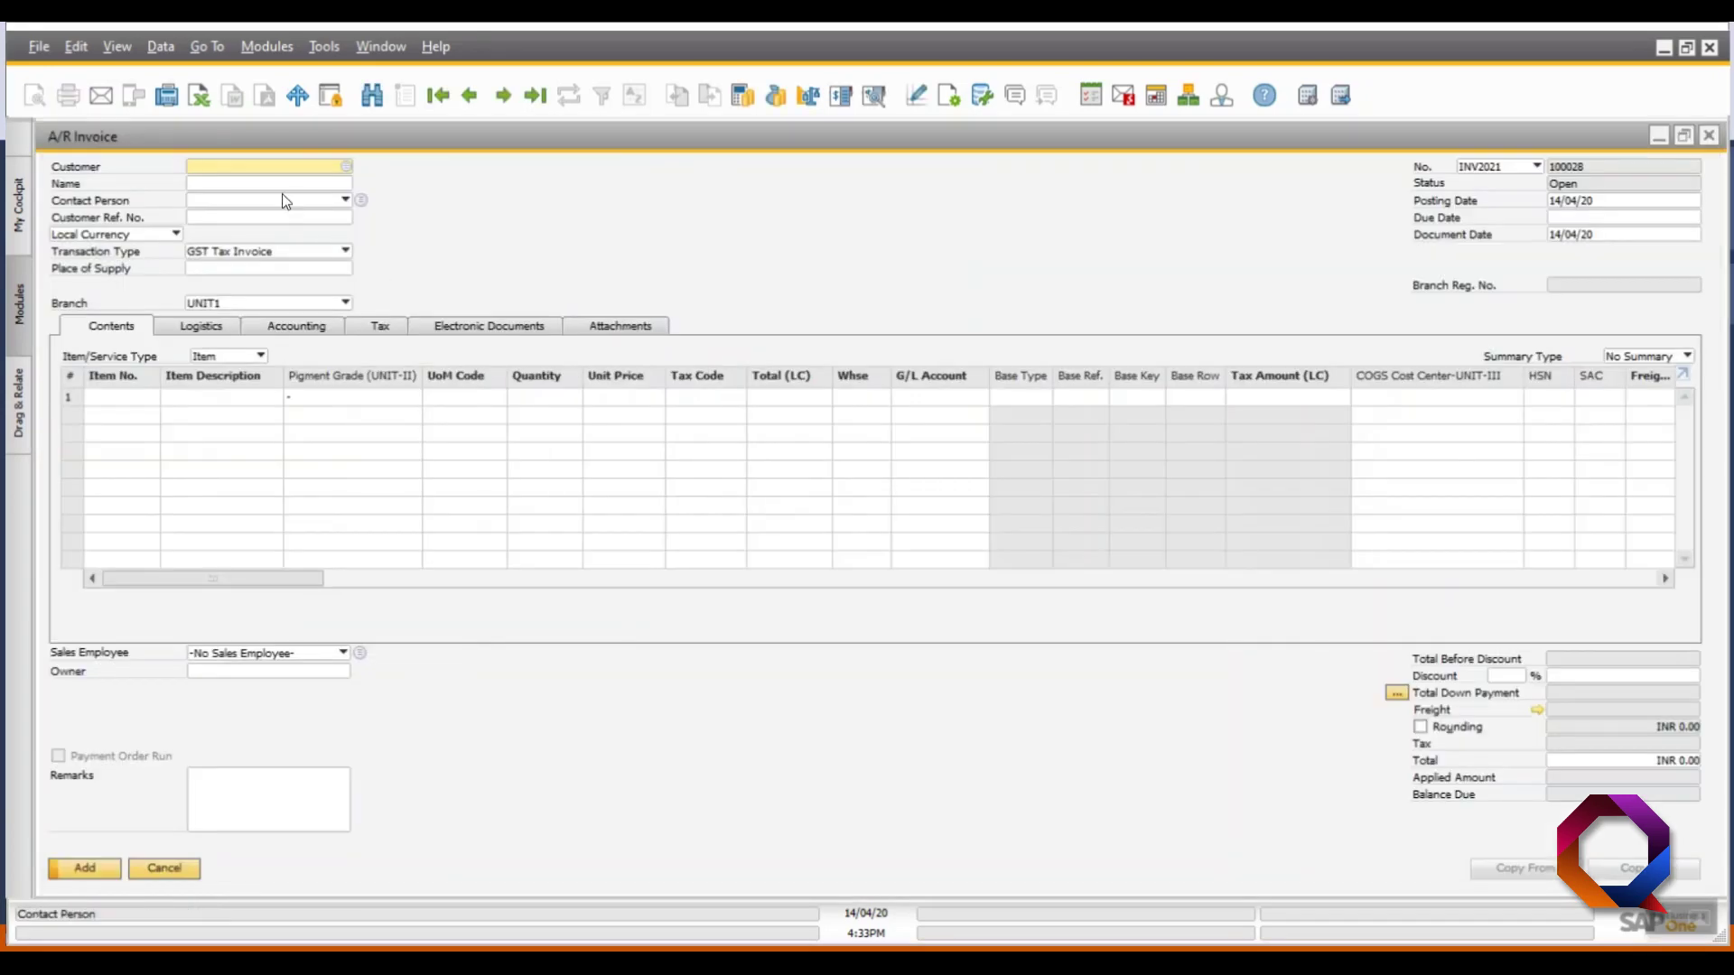
left_click(280, 185)
type("qnomix")
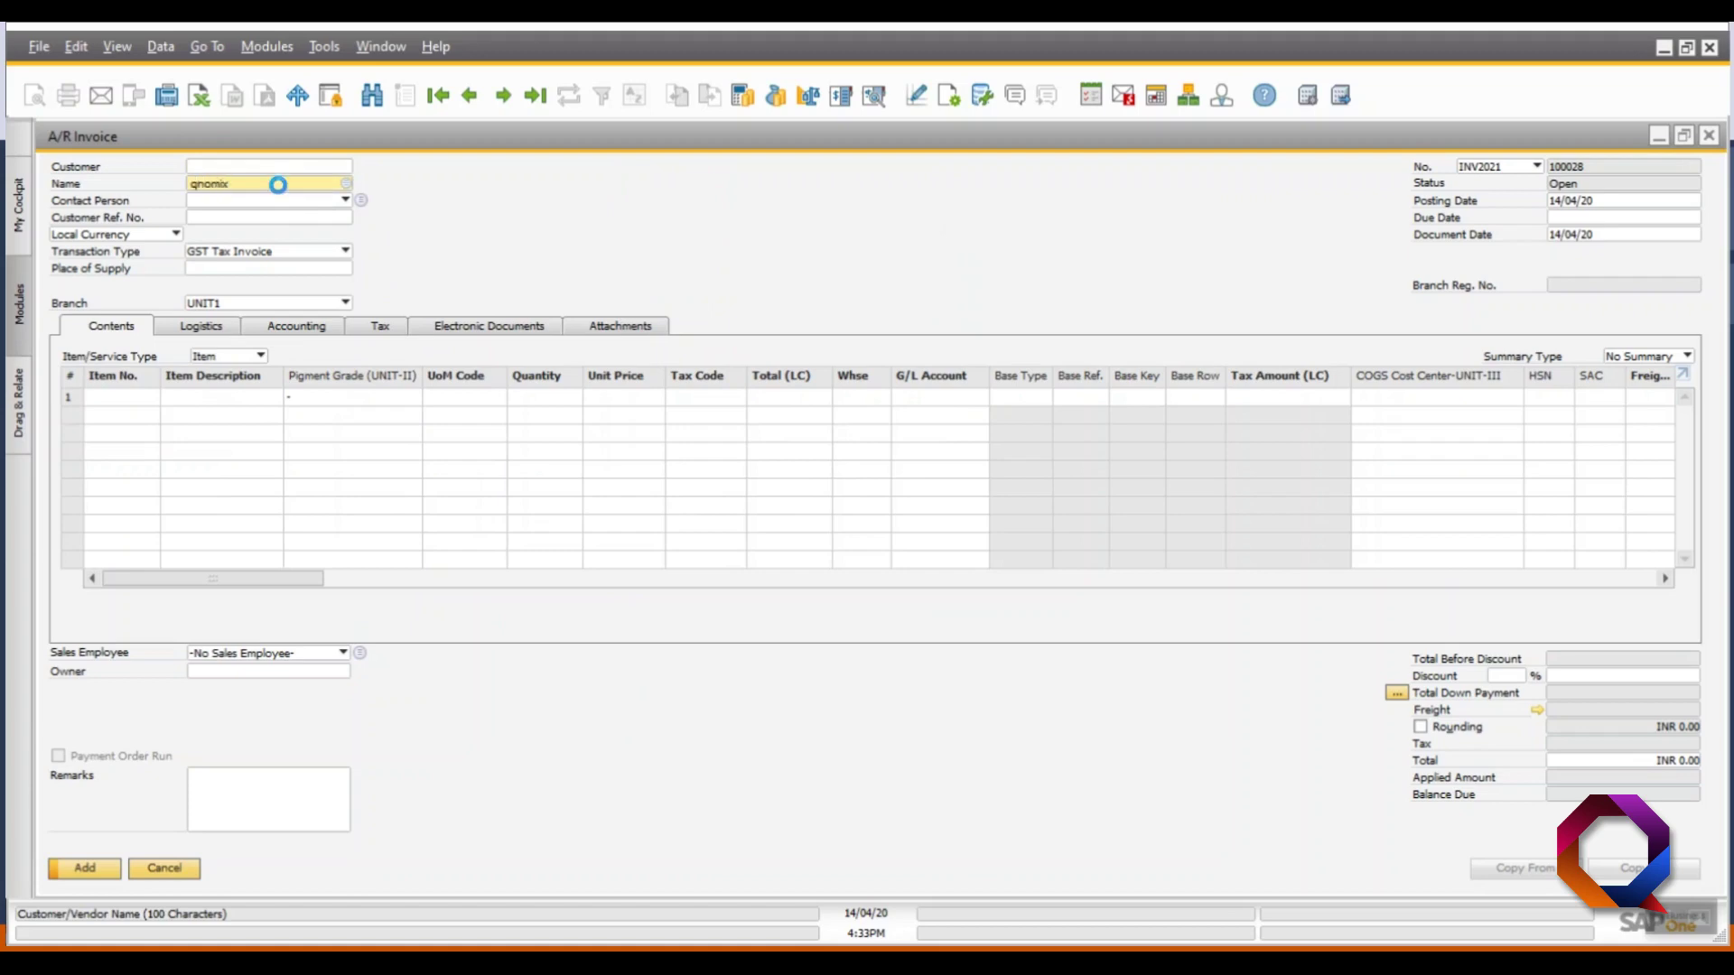
Step: Add 100 Kgs of item FG-I0001 at price 35 with tax code IGST12, and view the Electronic Documents settings
left_click(128, 398)
type("FG-1")
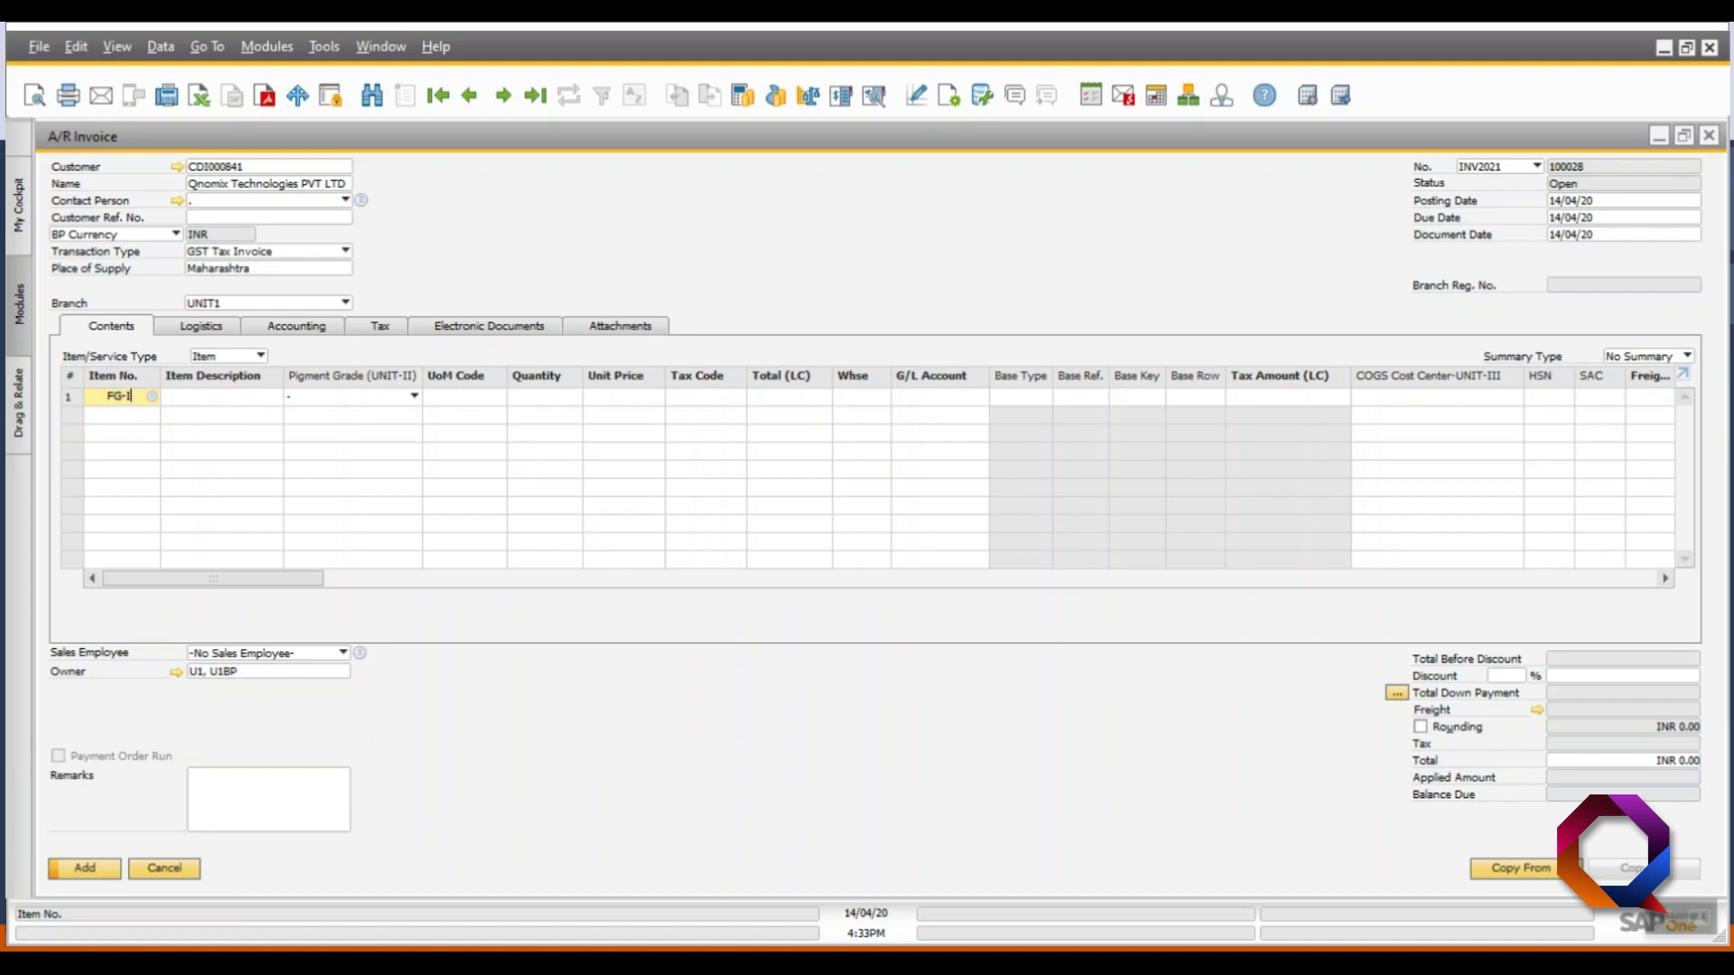
type("0001")
key("Tab")
left_click(550, 398)
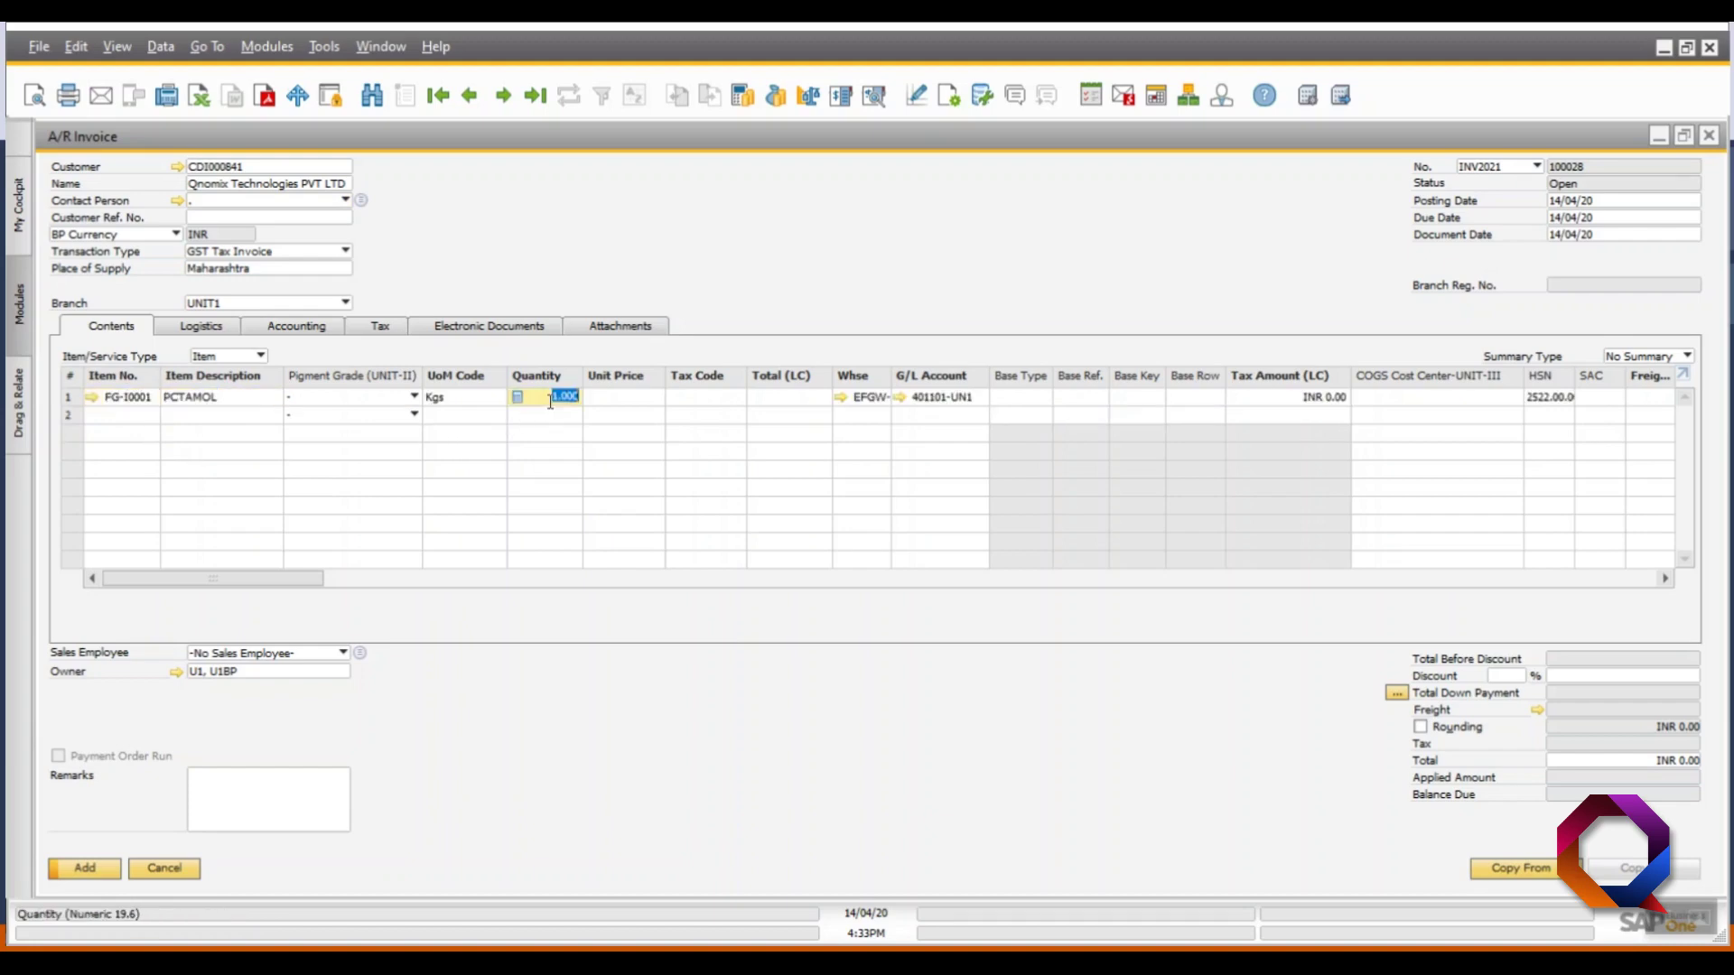
type("100")
key("Tab")
type("35")
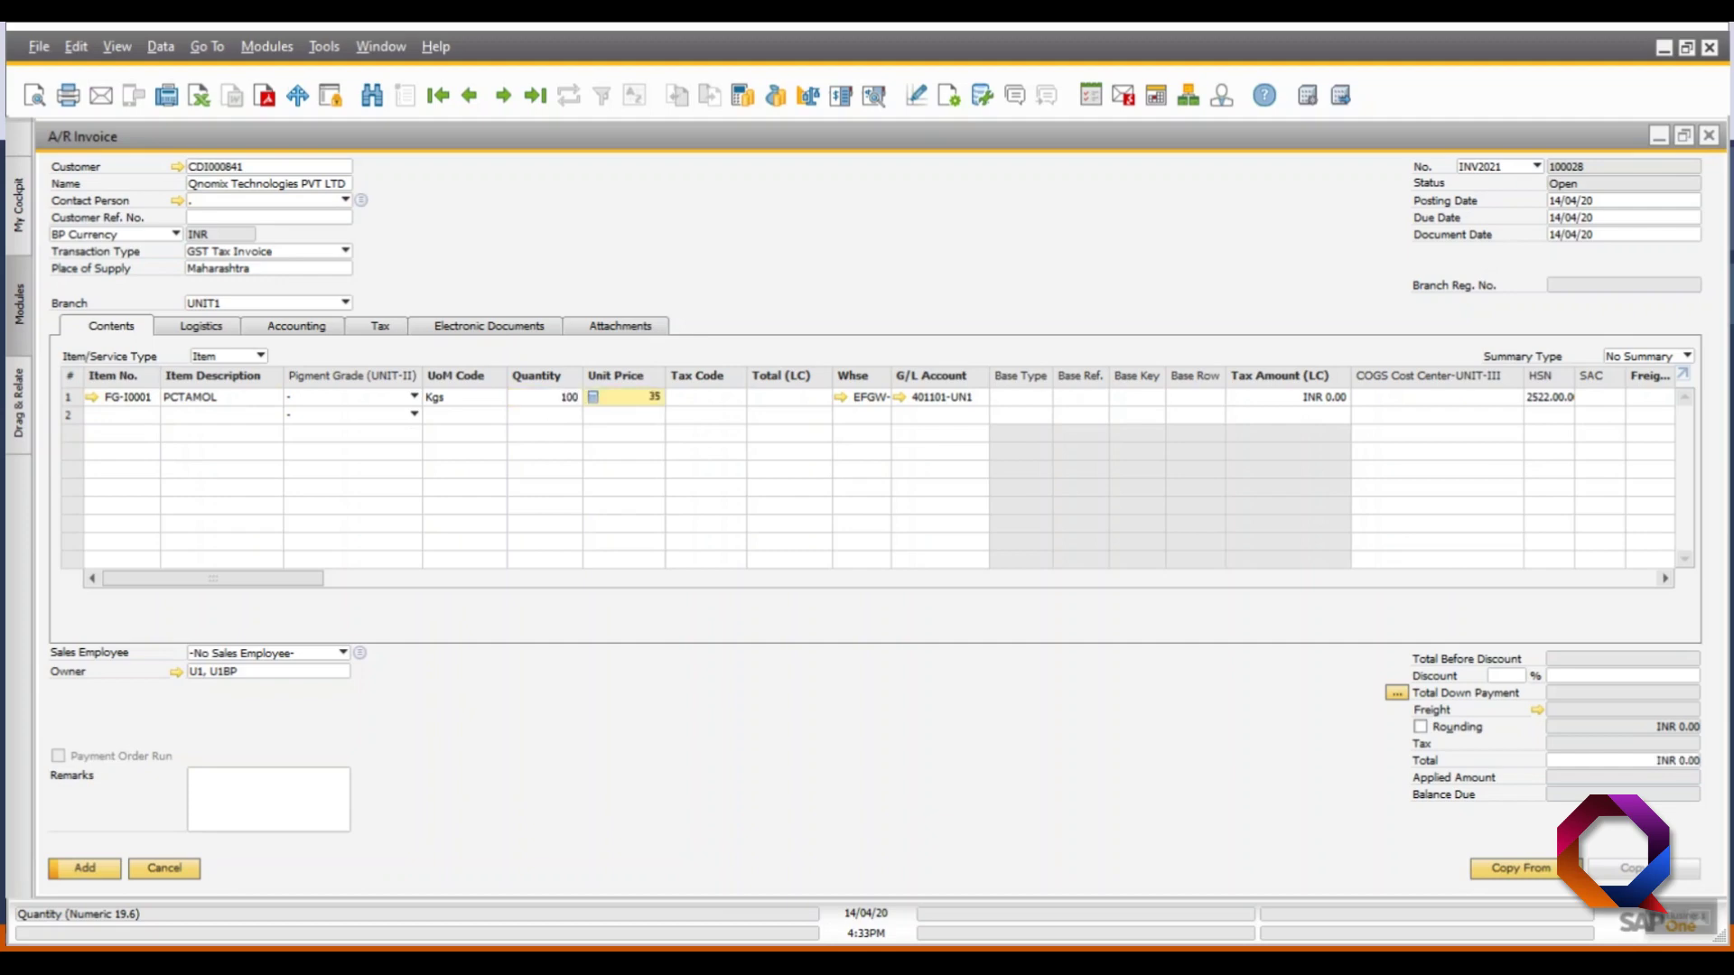
key("Tab")
type("IGST")
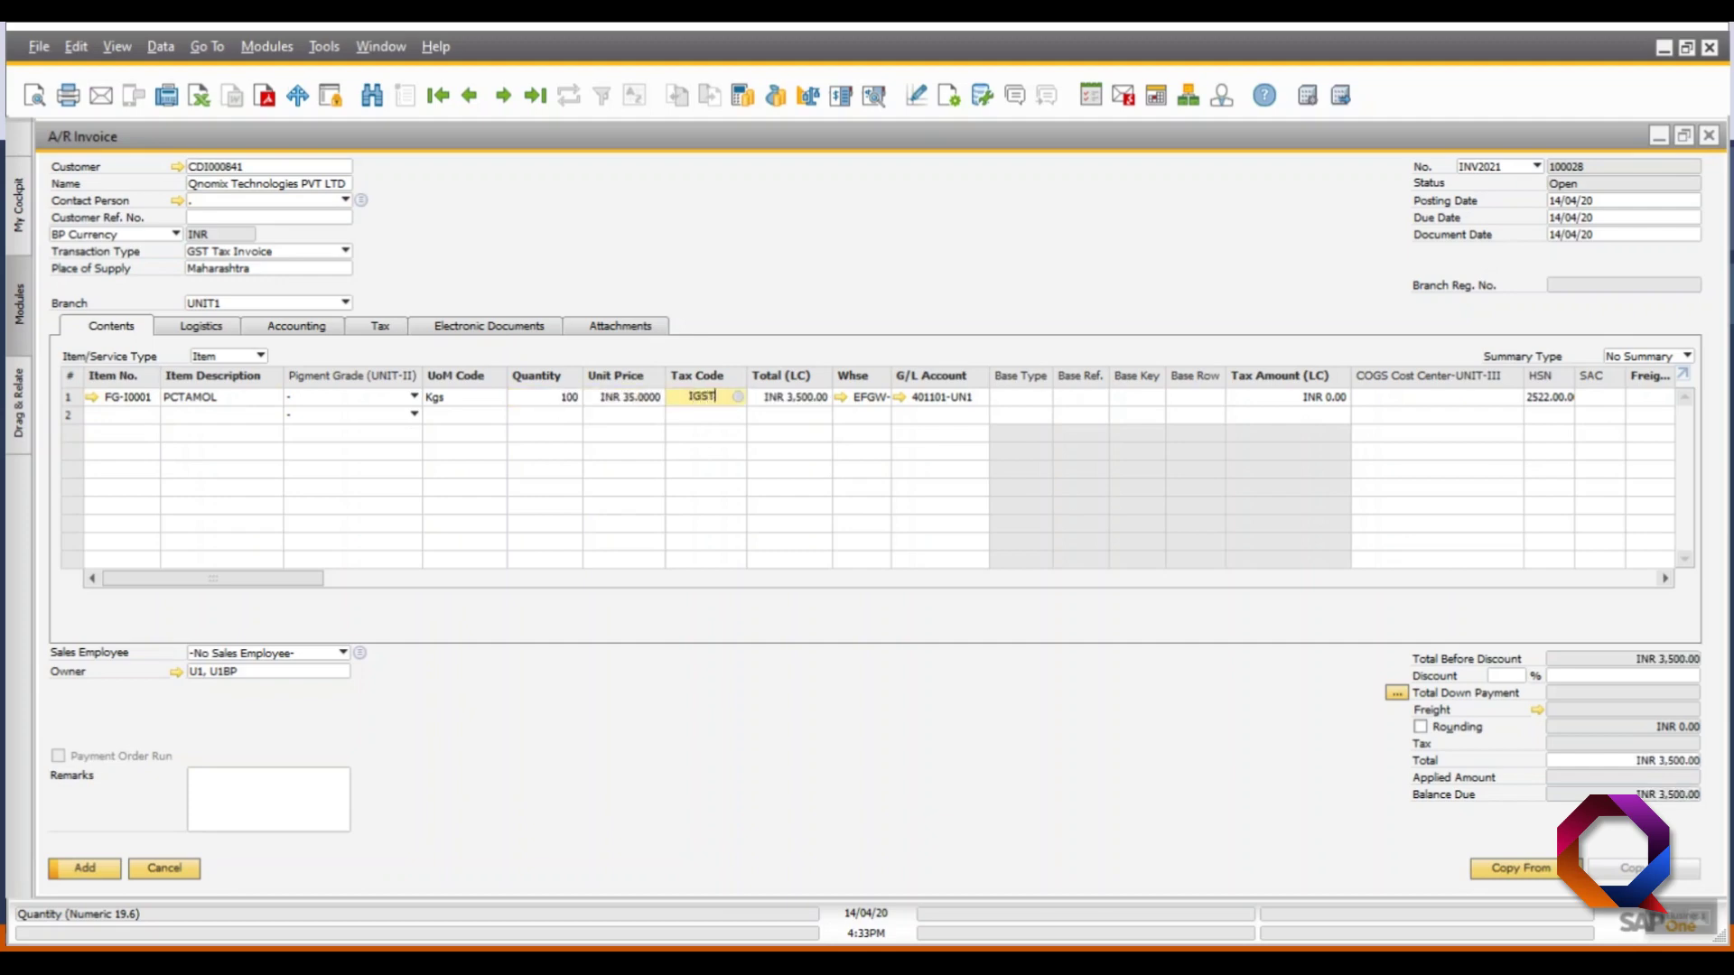
type("12")
key("Tab")
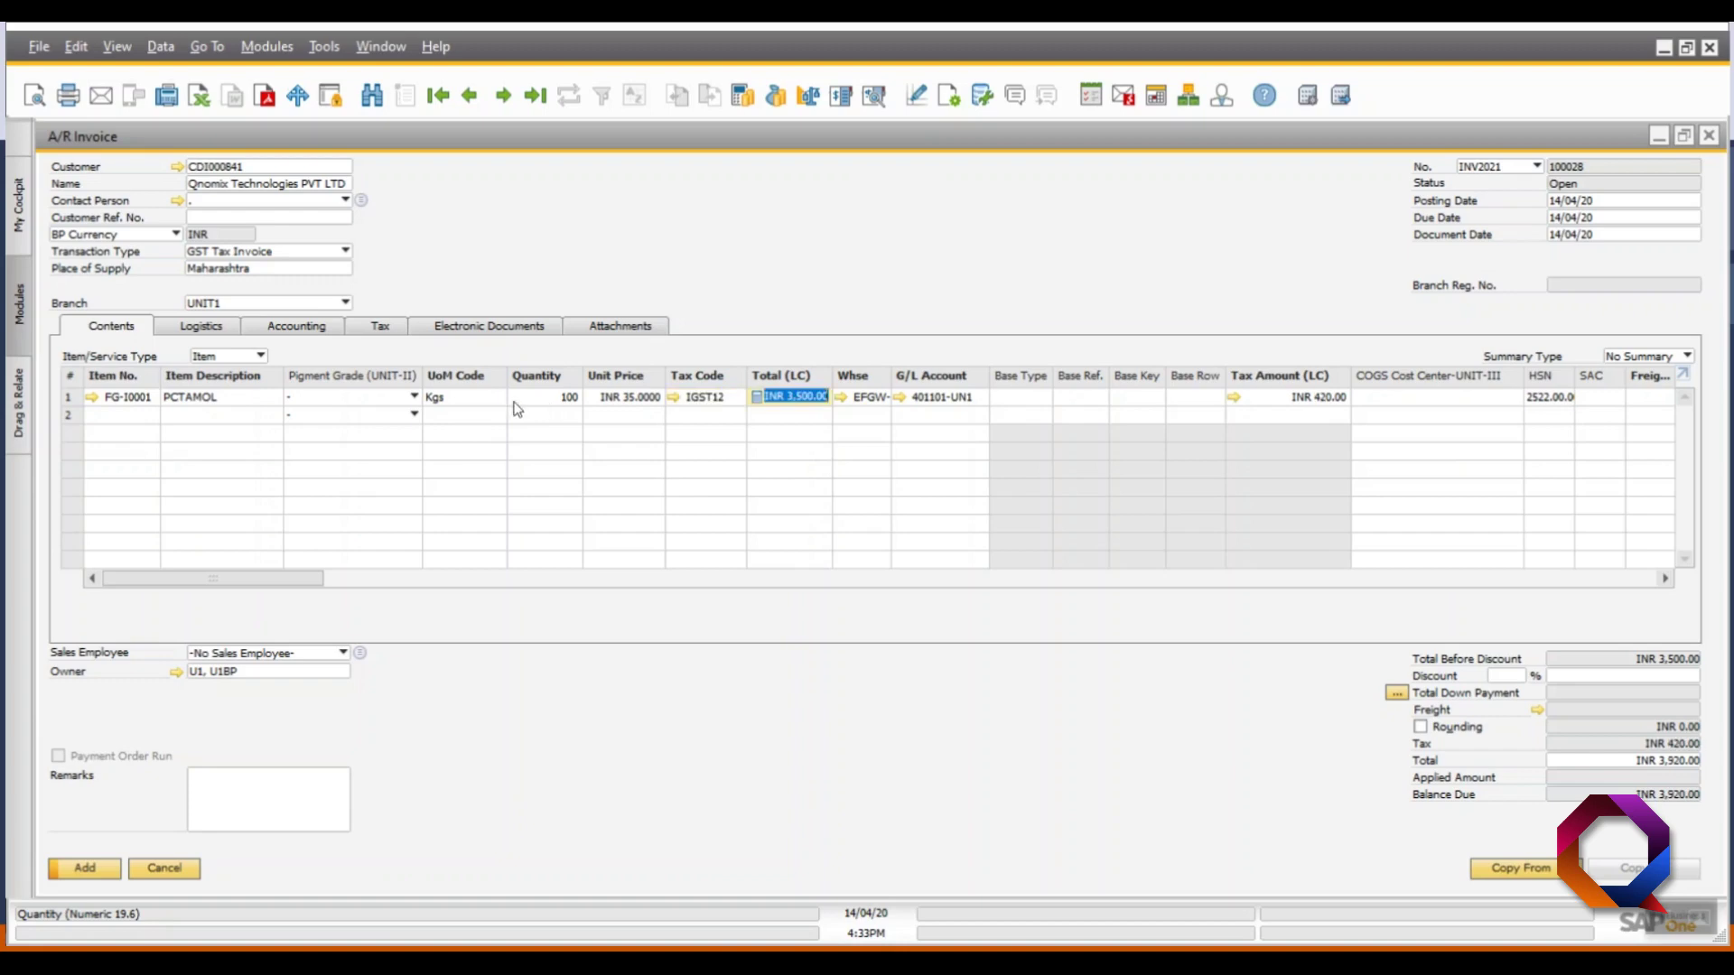
left_click(464, 326)
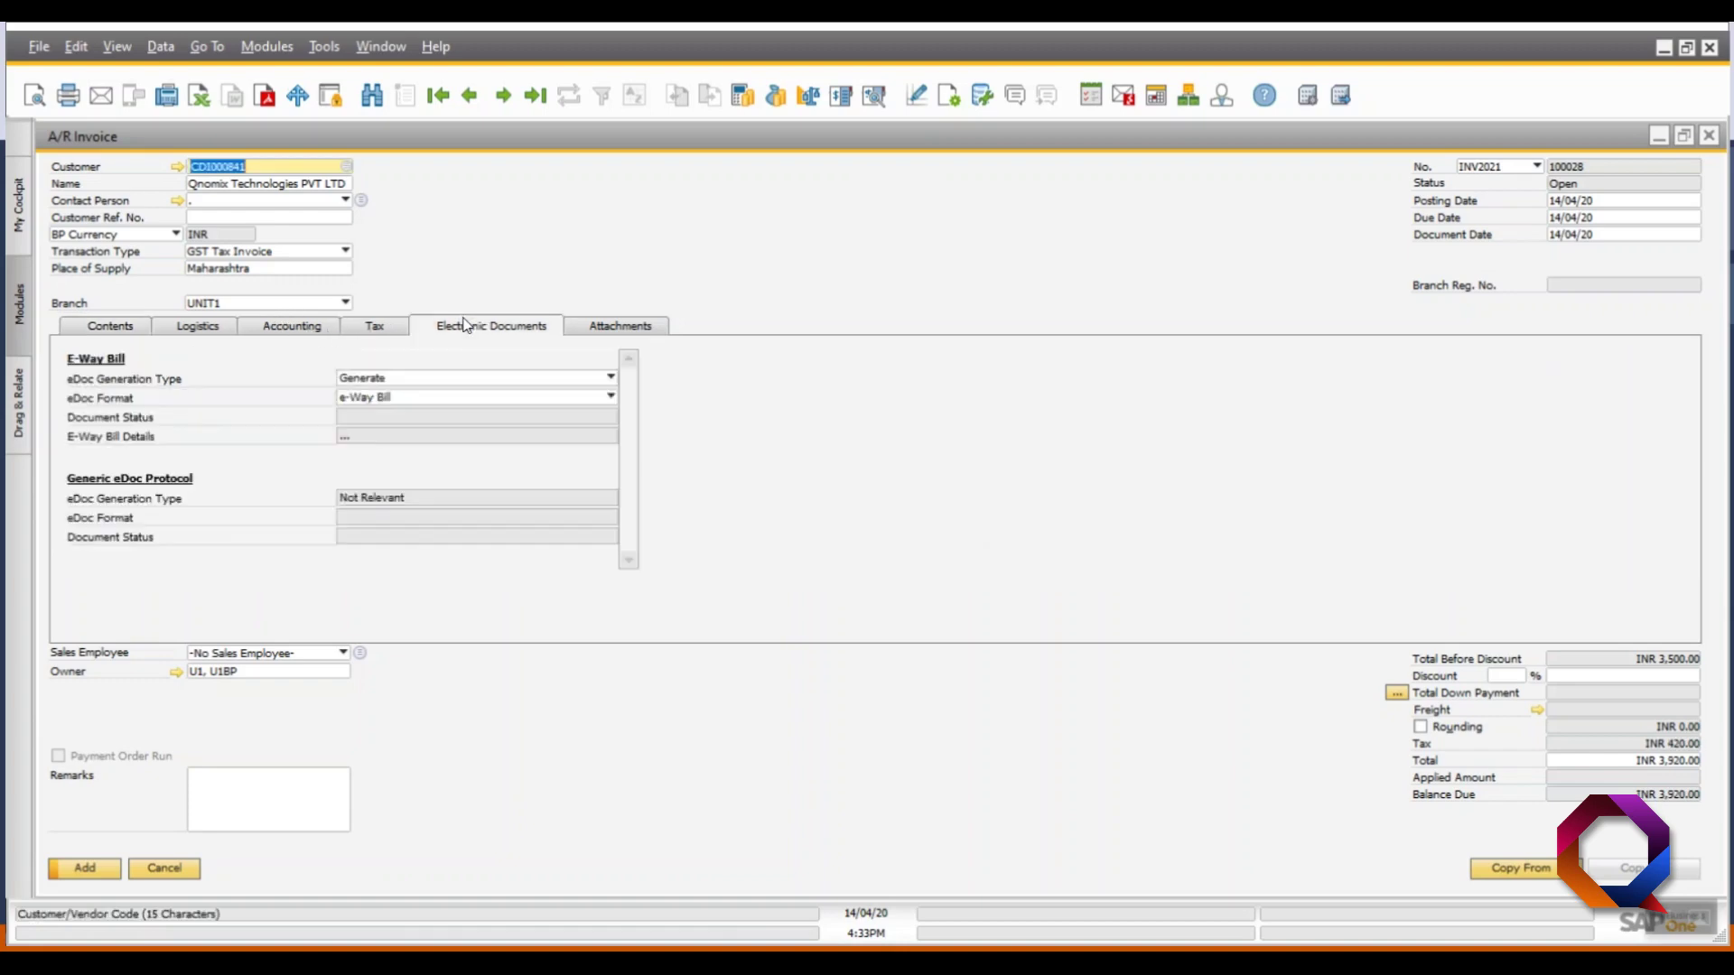
Step: Set e-way bill supply type Outward, subtype Supply, Tax Invoice, Regular transaction, and pick the main HSN
left_click(393, 442)
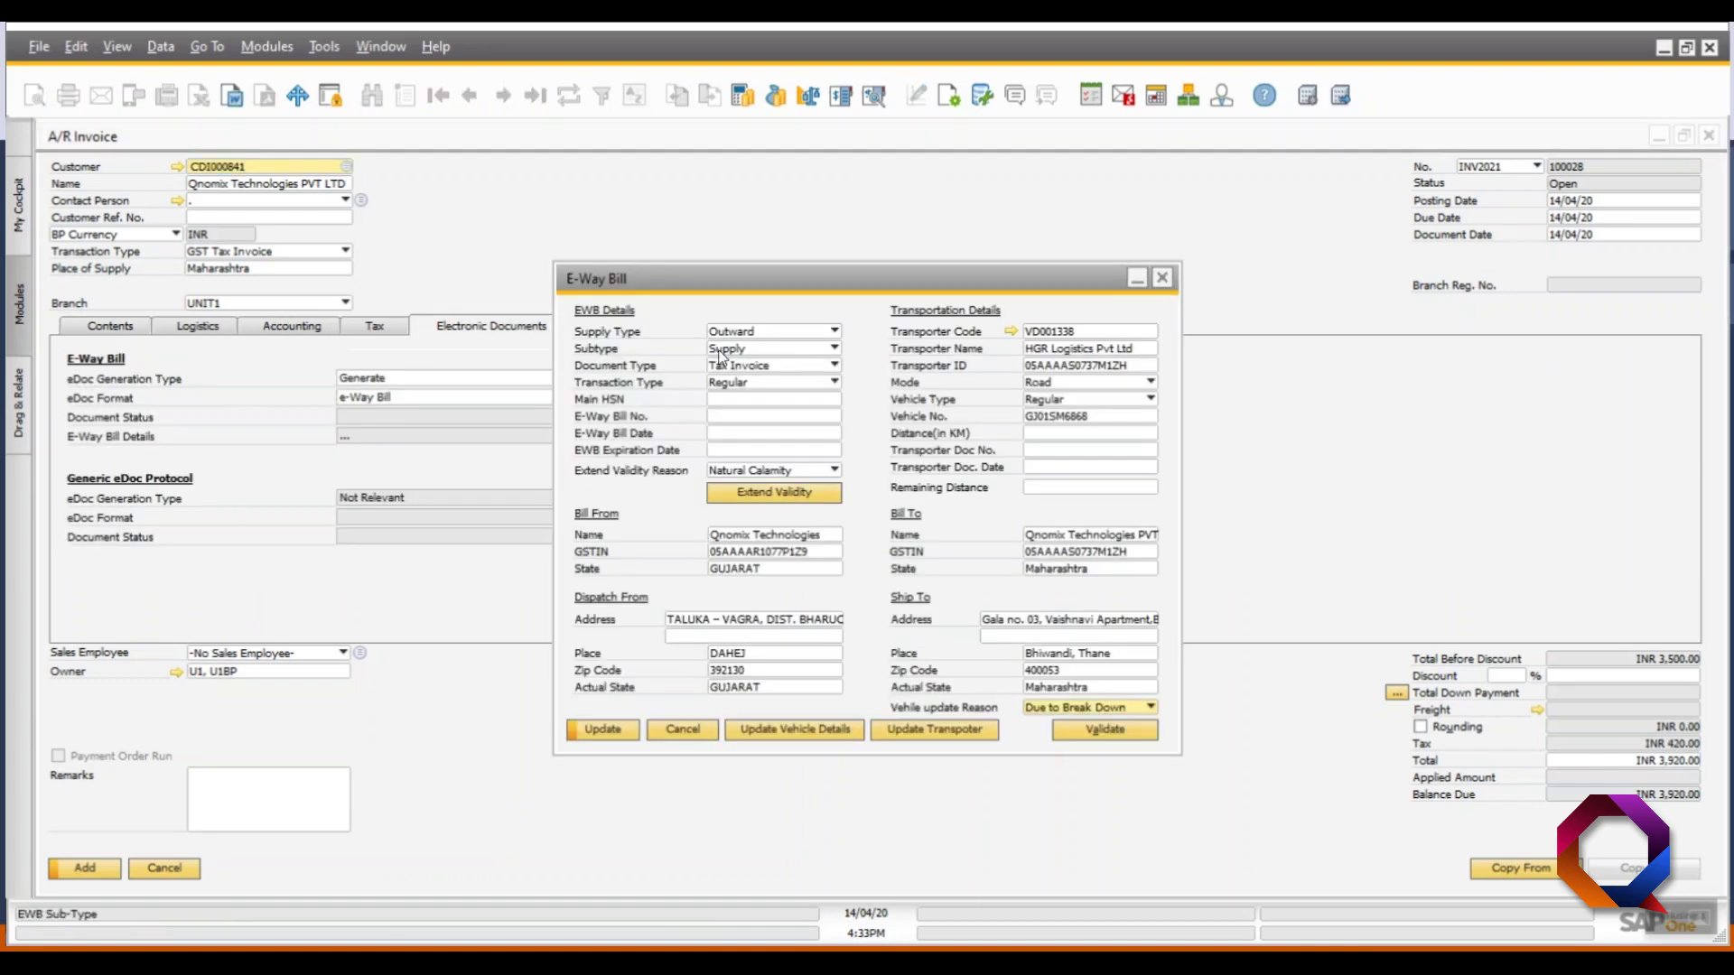
left_click(746, 334)
left_click(746, 349)
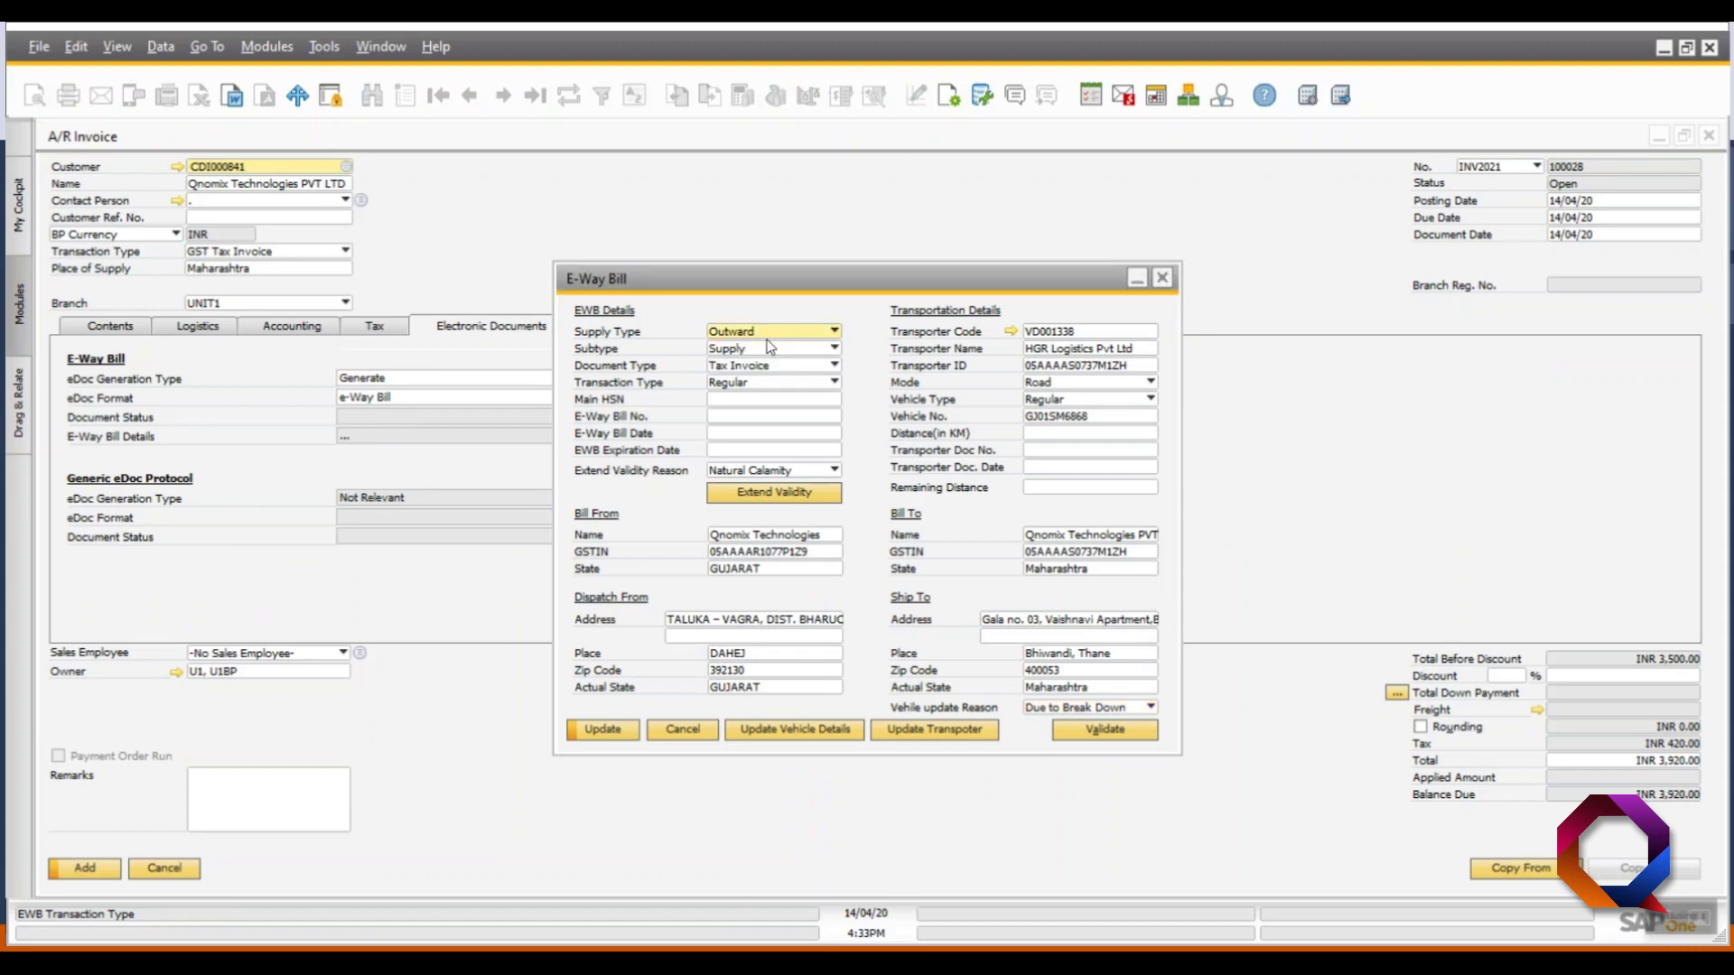
left_click(786, 349)
left_click(786, 351)
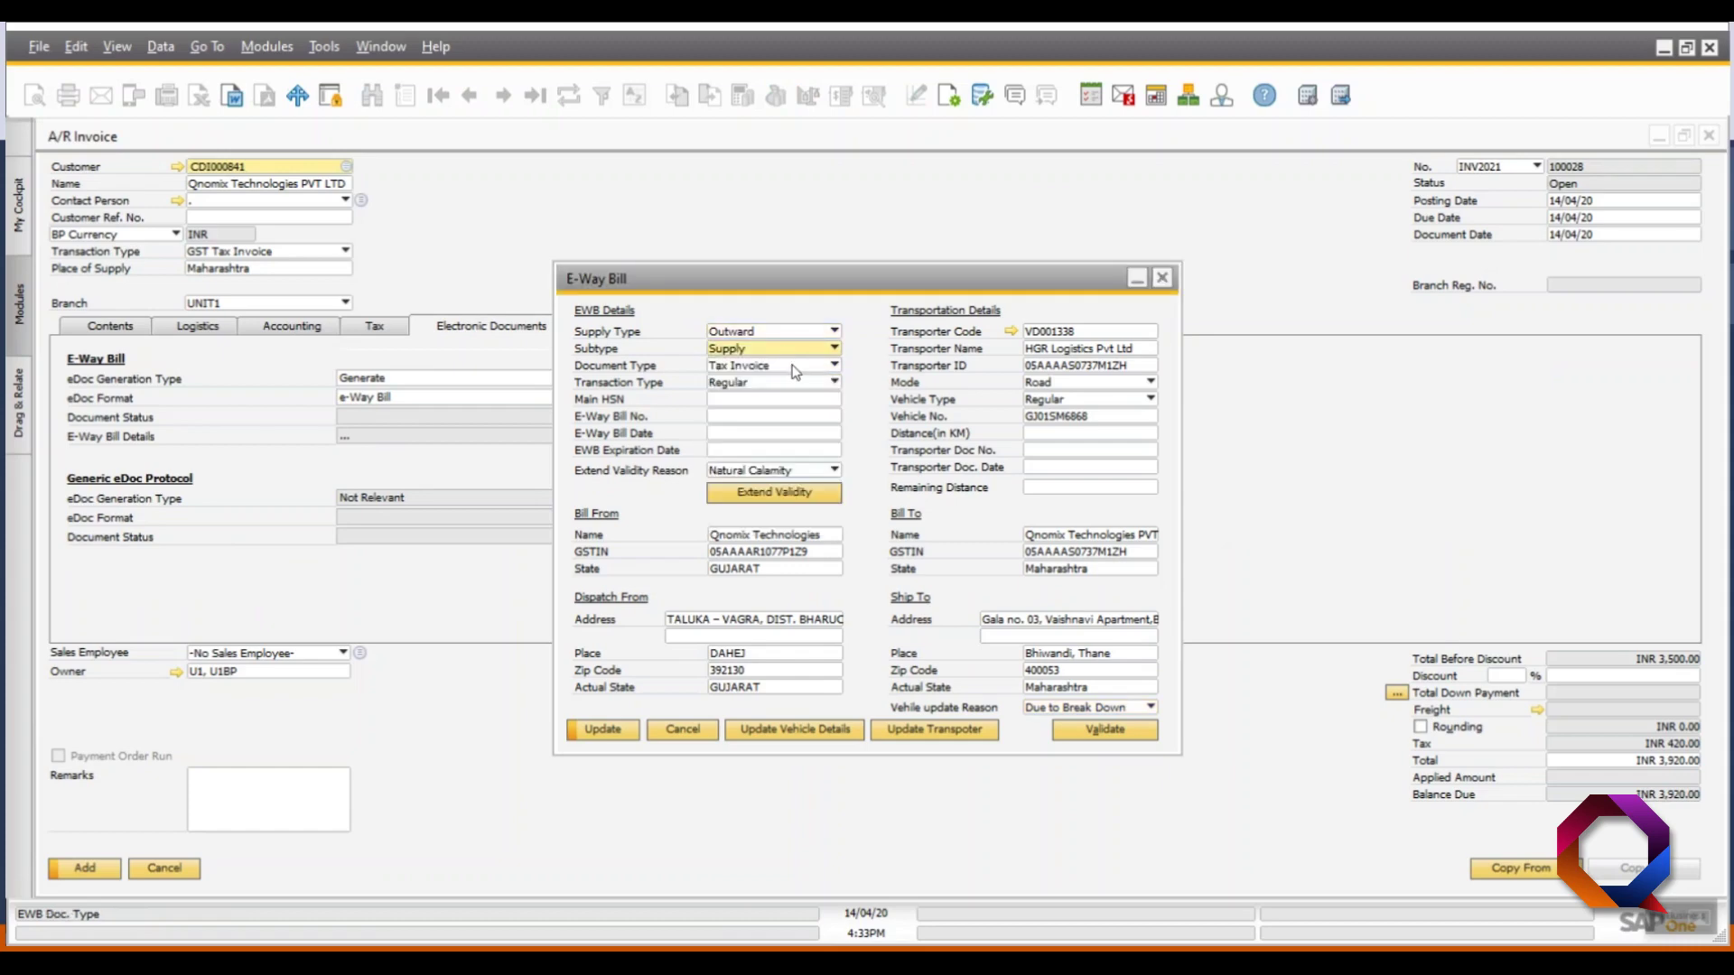
left_click(793, 366)
left_click(795, 369)
left_click(795, 382)
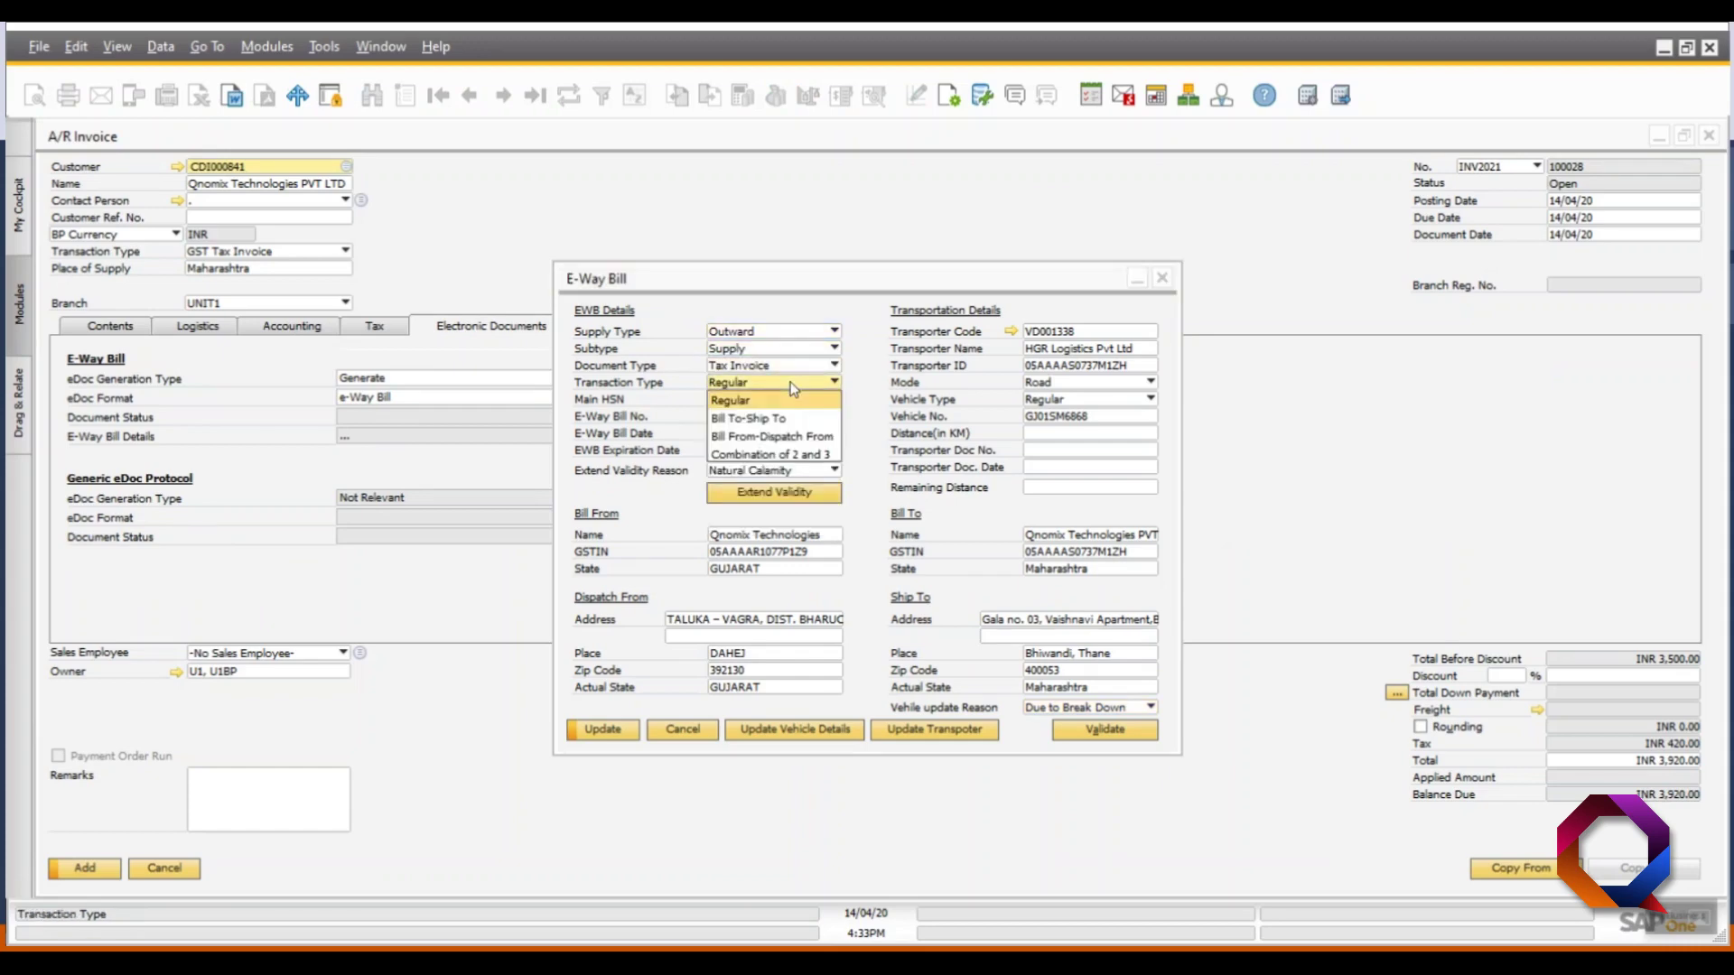
left_click(795, 398)
left_click(784, 399)
key("Tab")
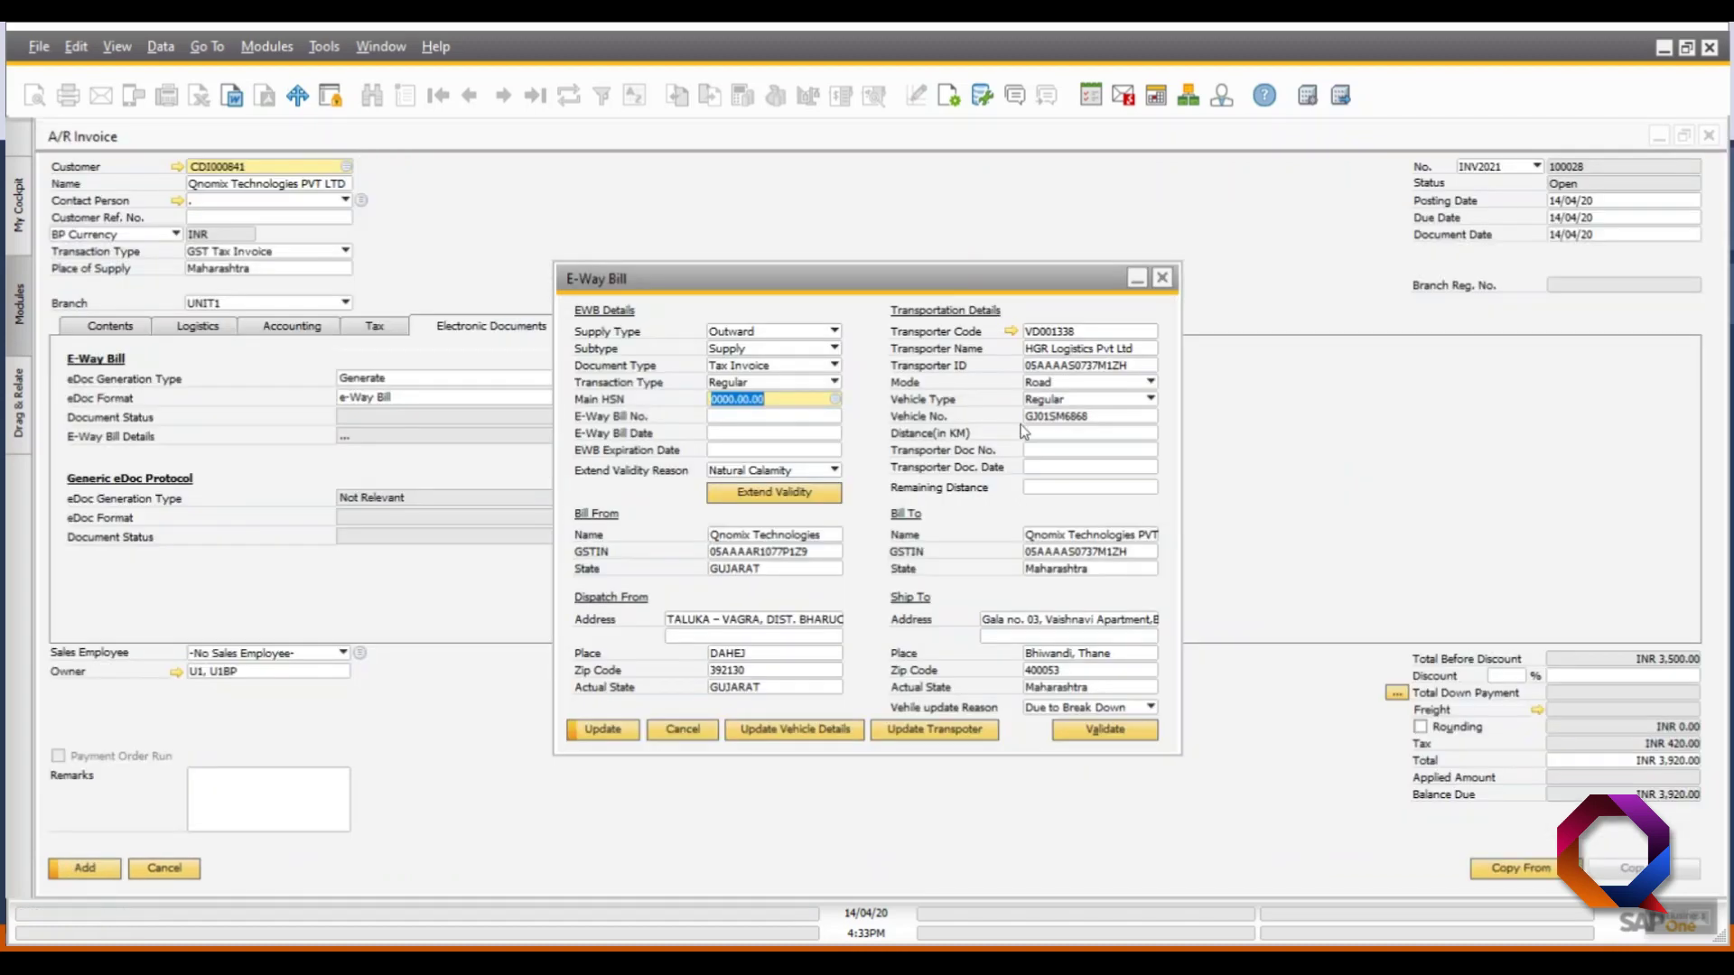
Step: Enter transport by Road, distance 350 km, transporter document 12368 dated 14/04/20
left_click(1083, 335)
left_click(1116, 351)
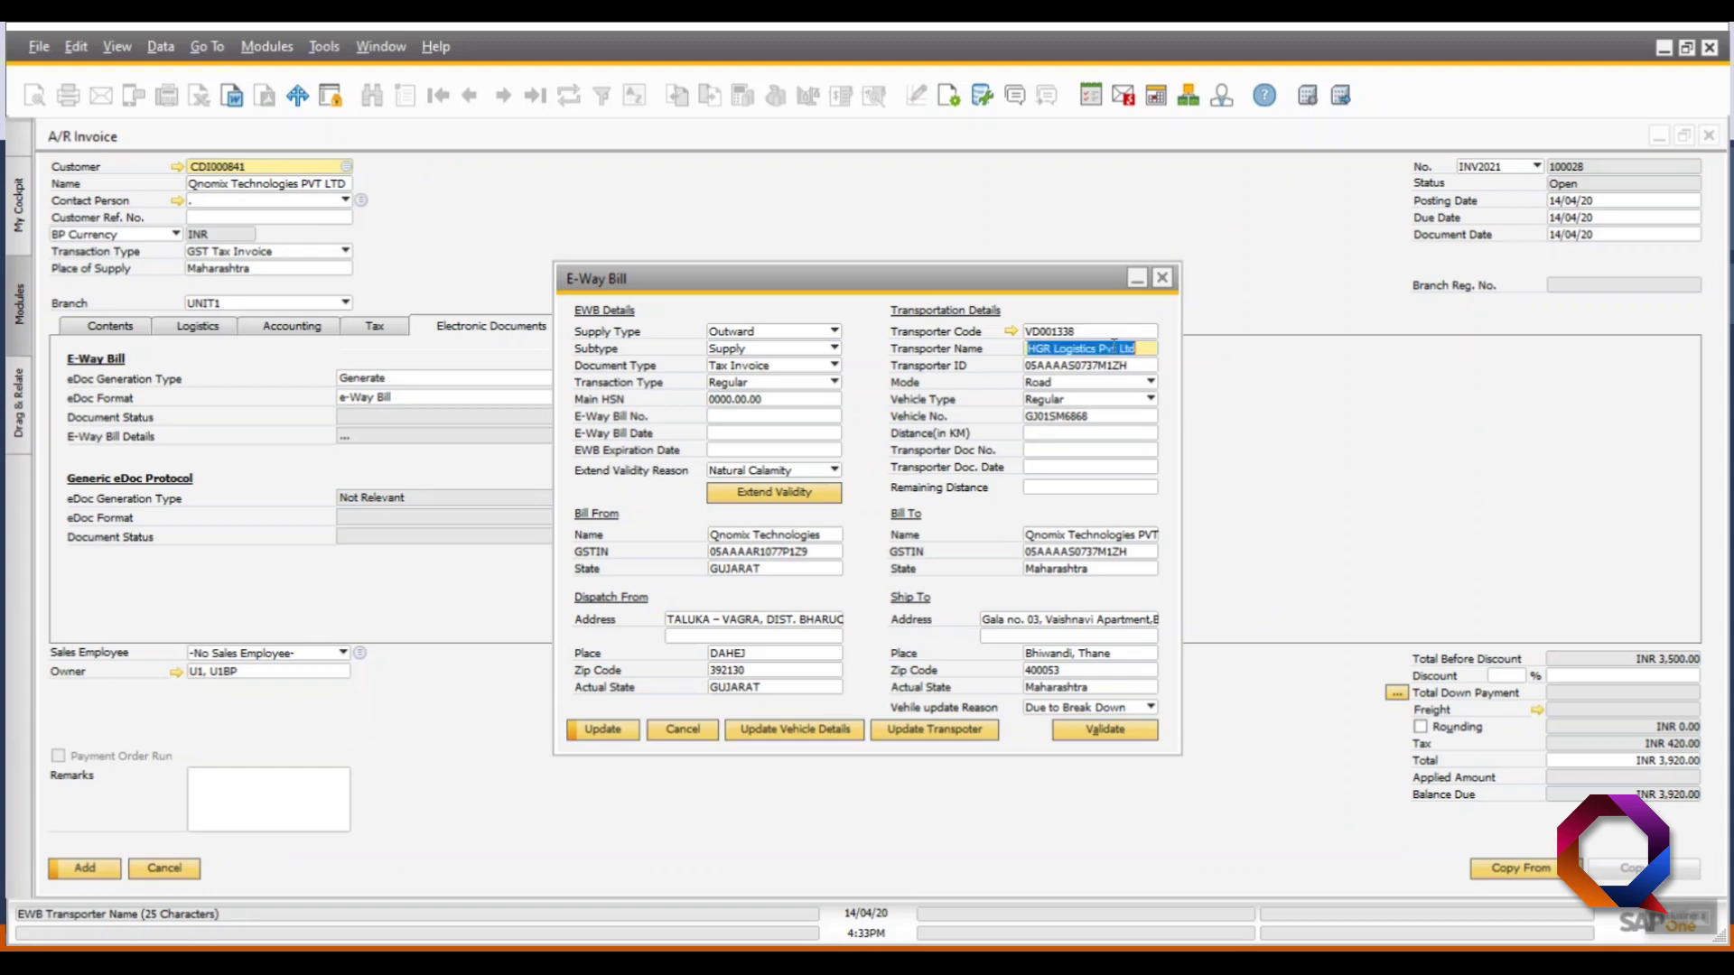
left_click(1133, 368)
left_click(1132, 383)
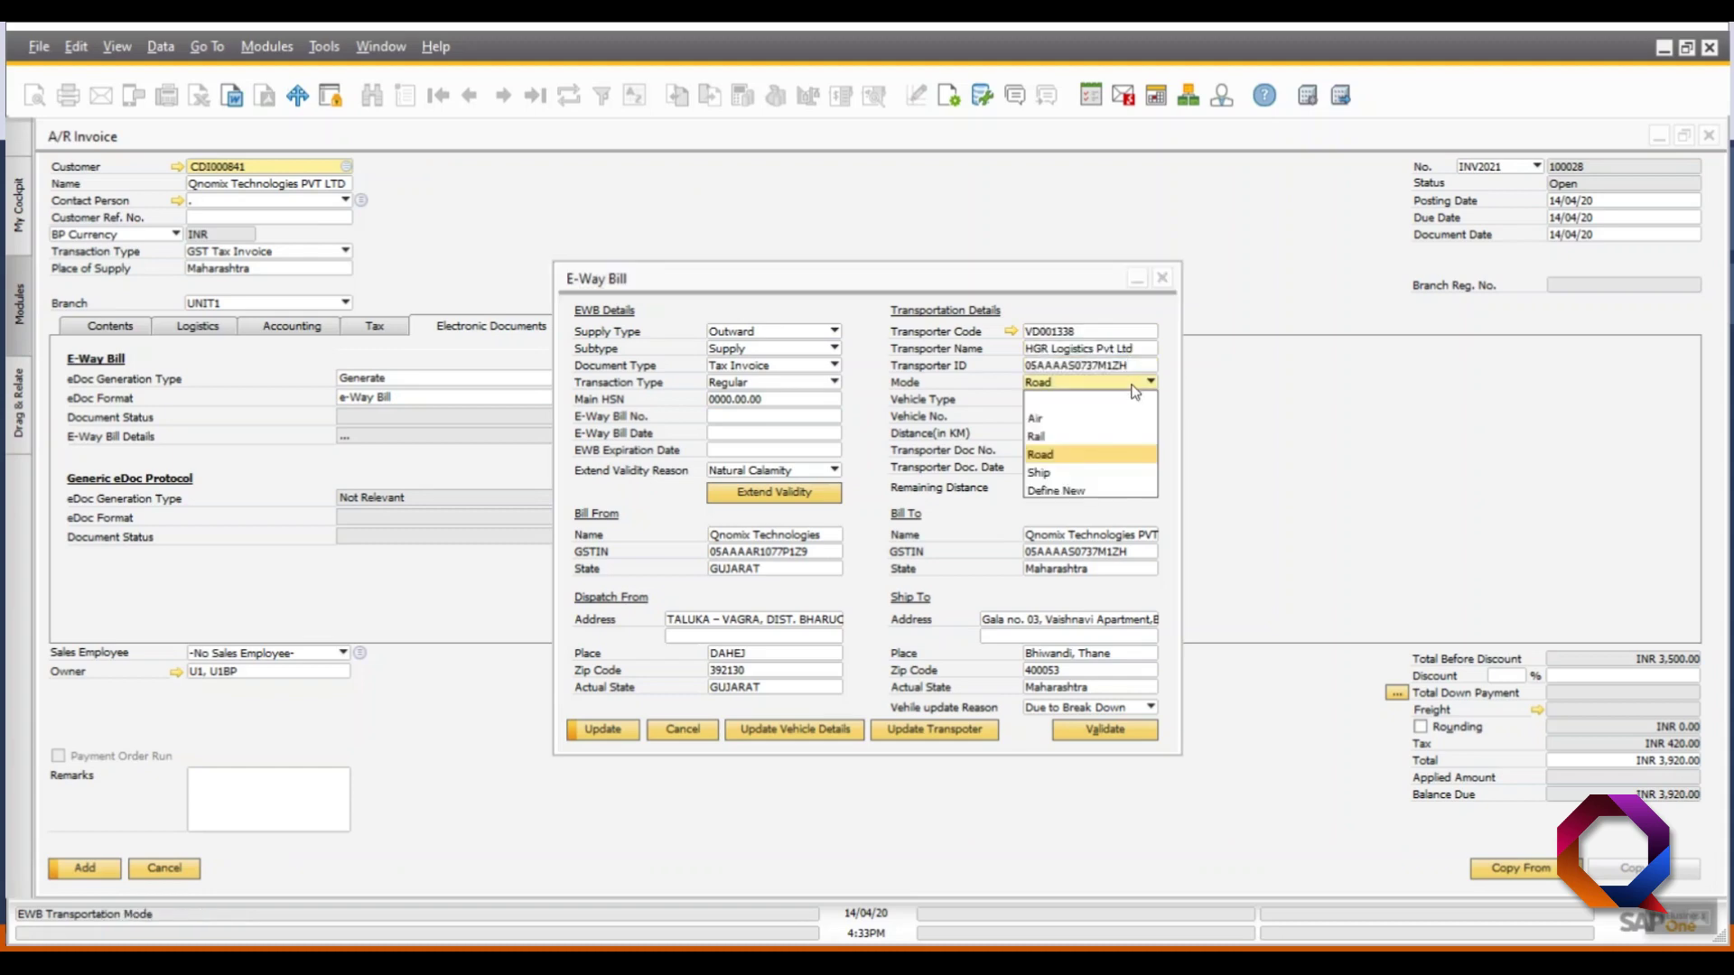
left_click(1135, 392)
left_click(1137, 401)
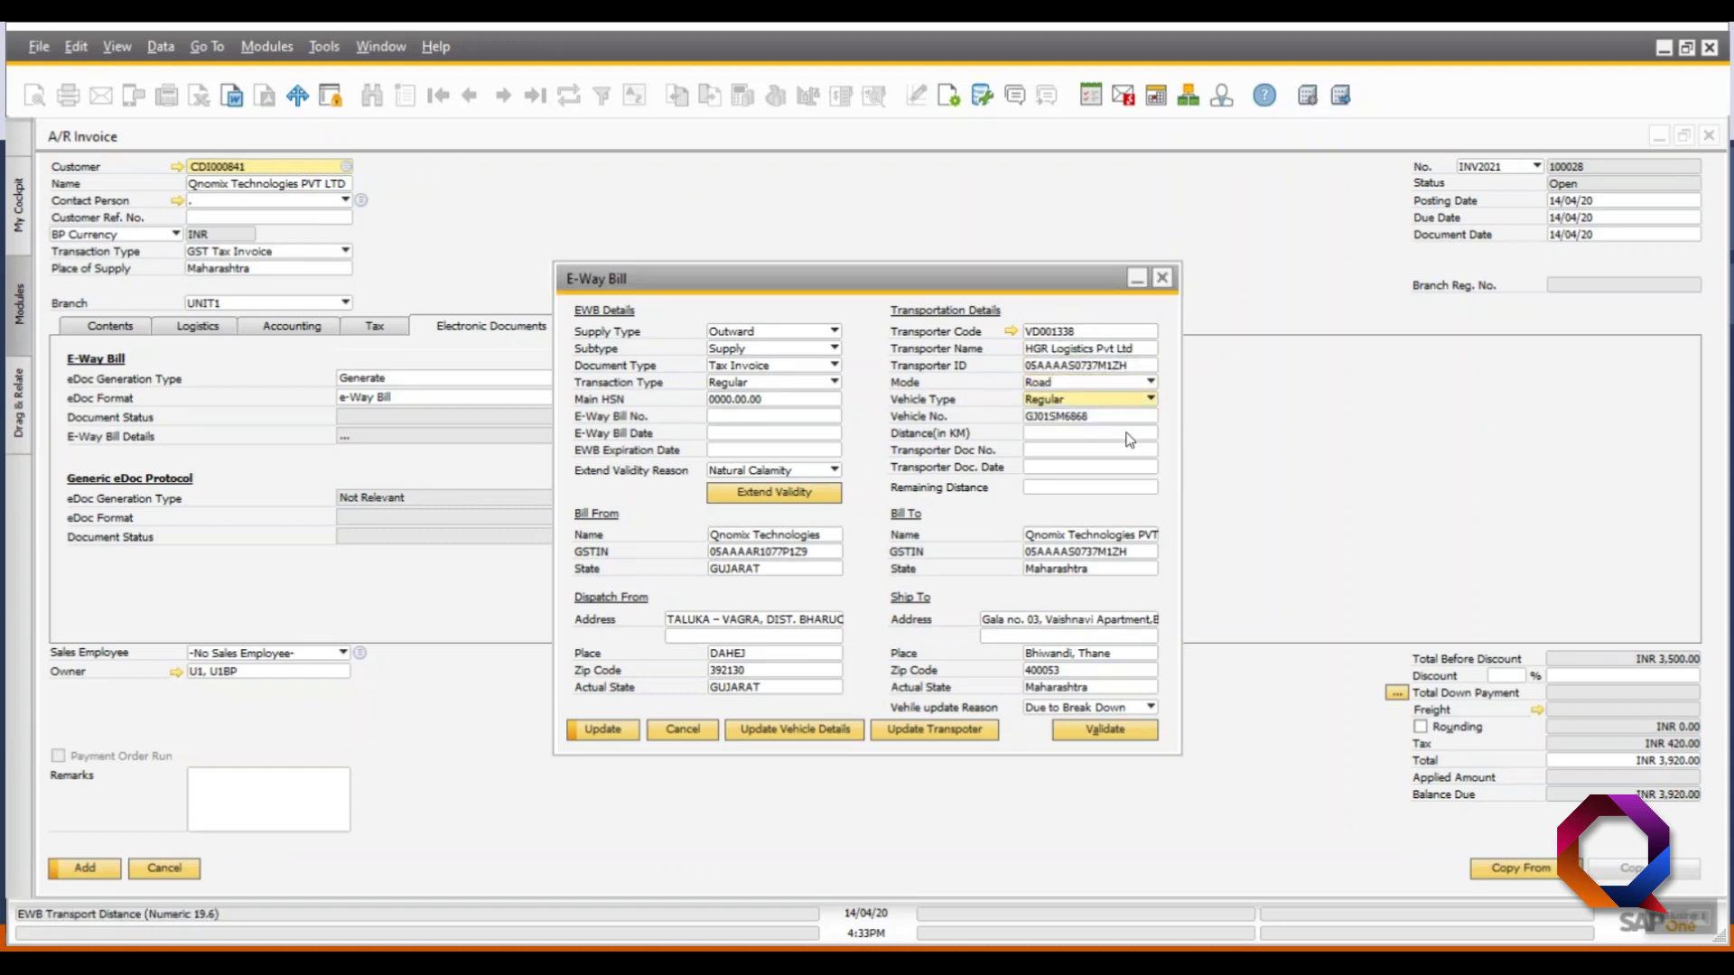
left_click(1127, 433)
type("350")
key("Tab")
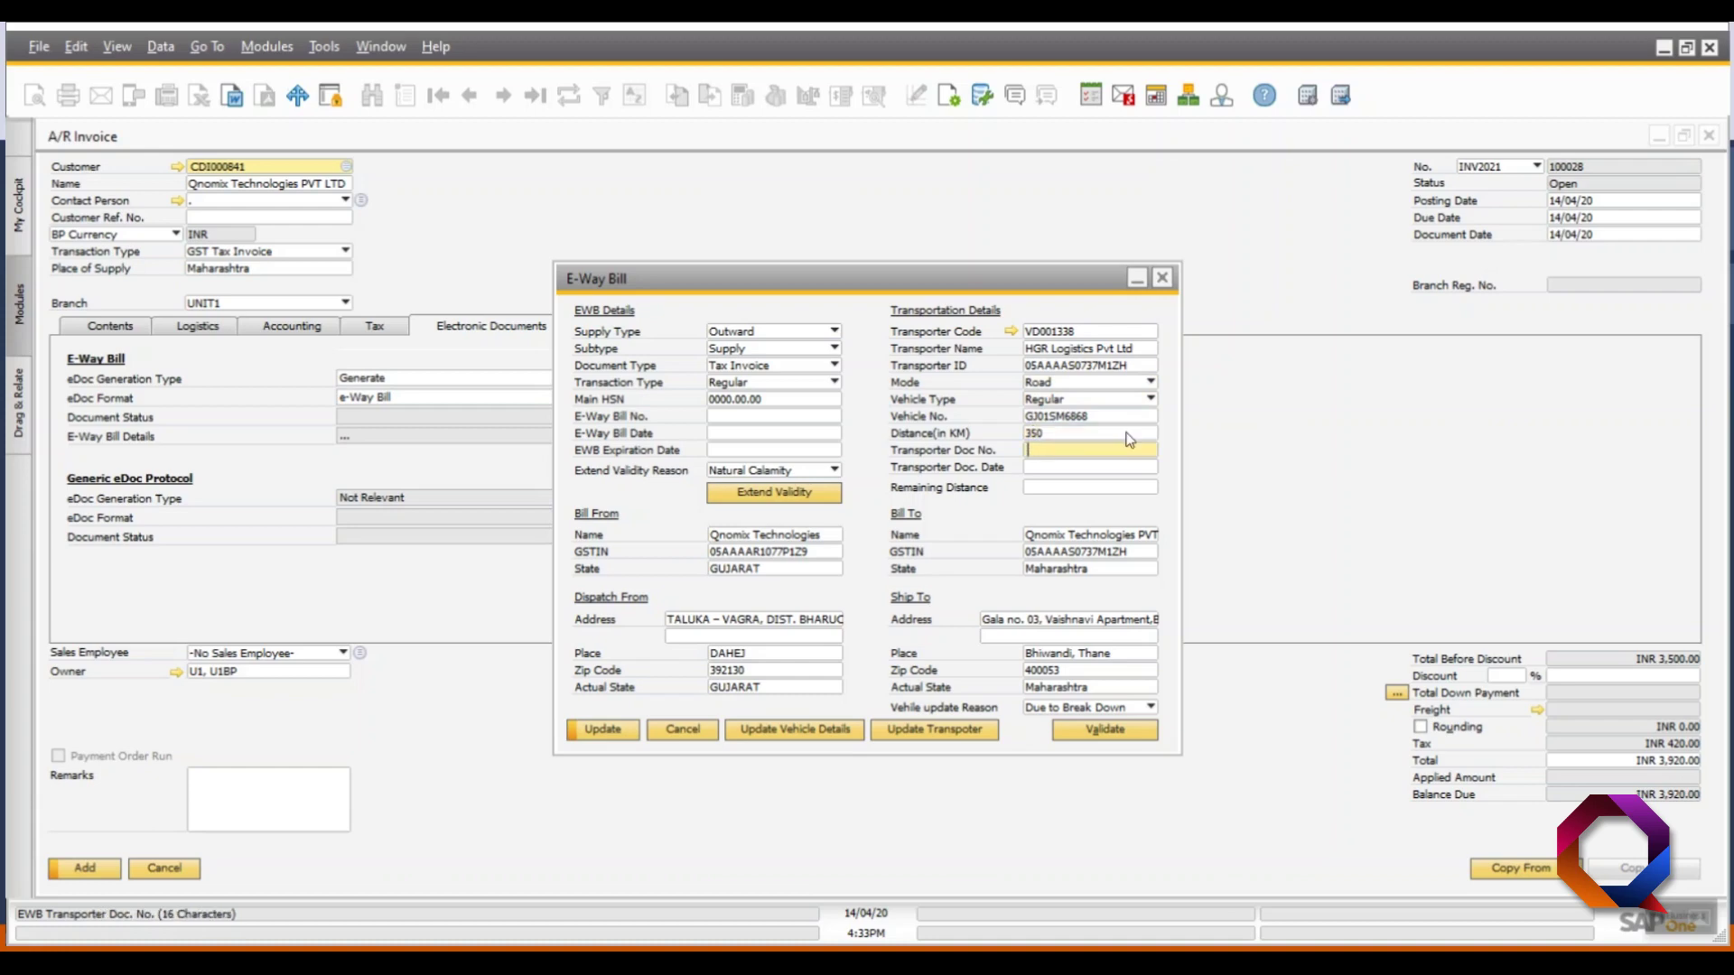
type("12368")
key("Tab")
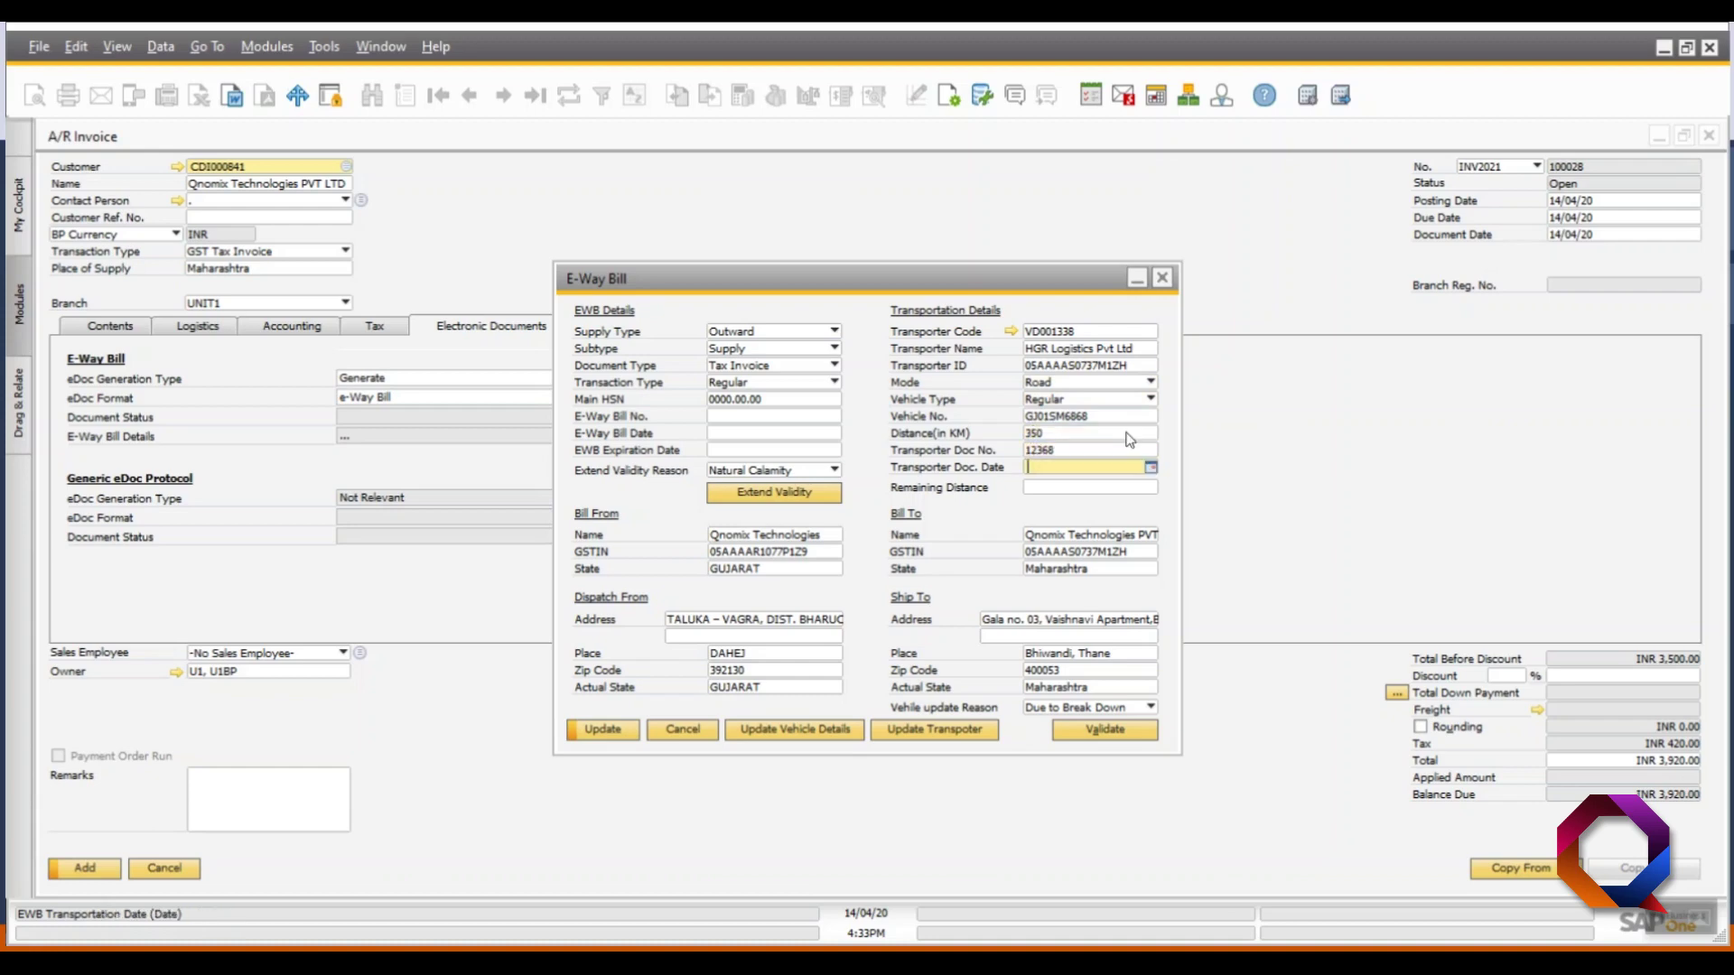
type("14")
key("Tab")
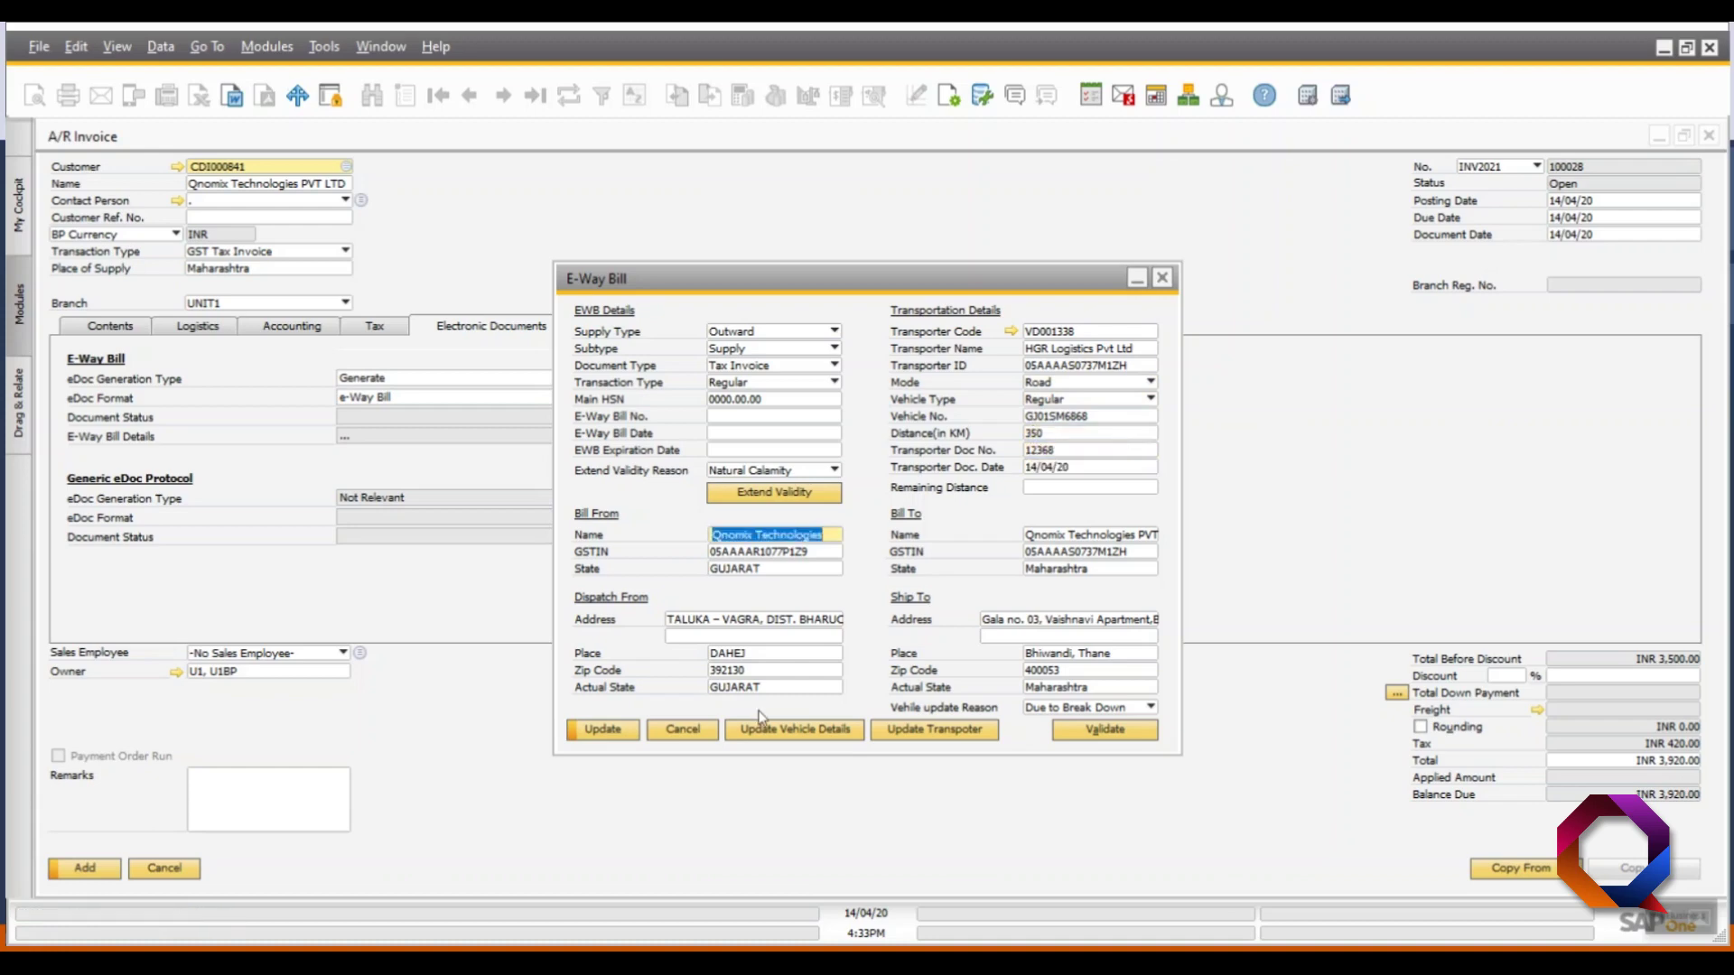
Step: Review the dispatch, bill-to and ship-to addresses, validate the mandatory fields, and save the details
left_click(755, 622)
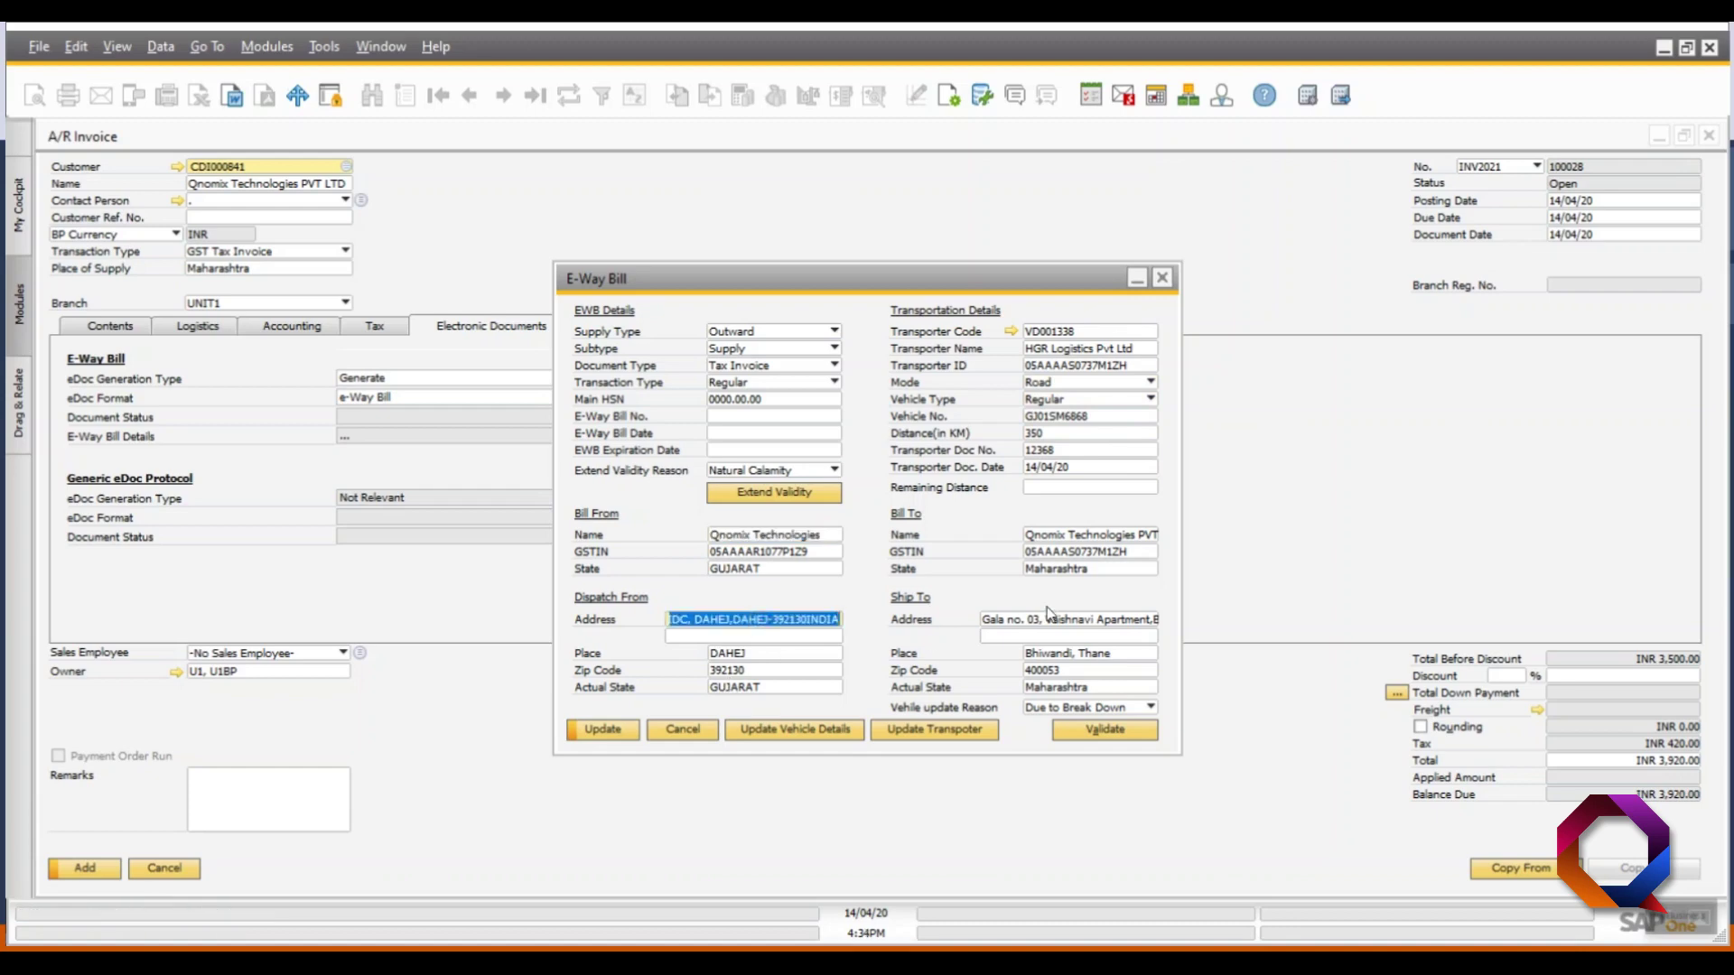
left_click(1116, 539)
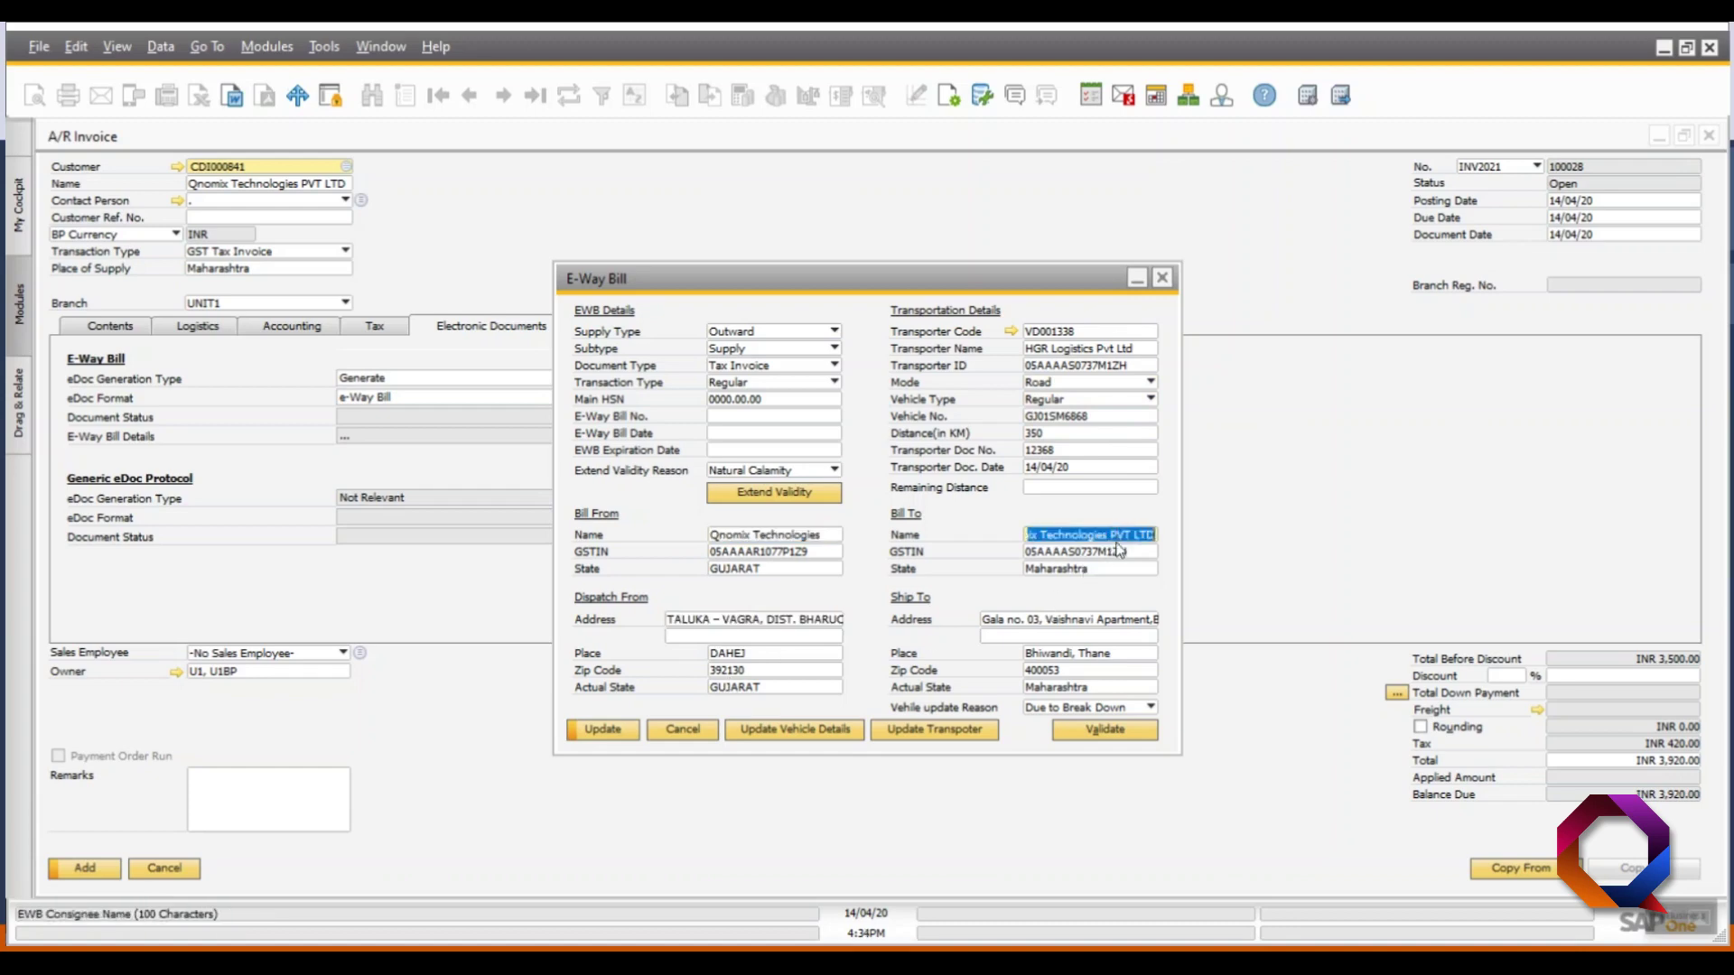
left_click(1088, 620)
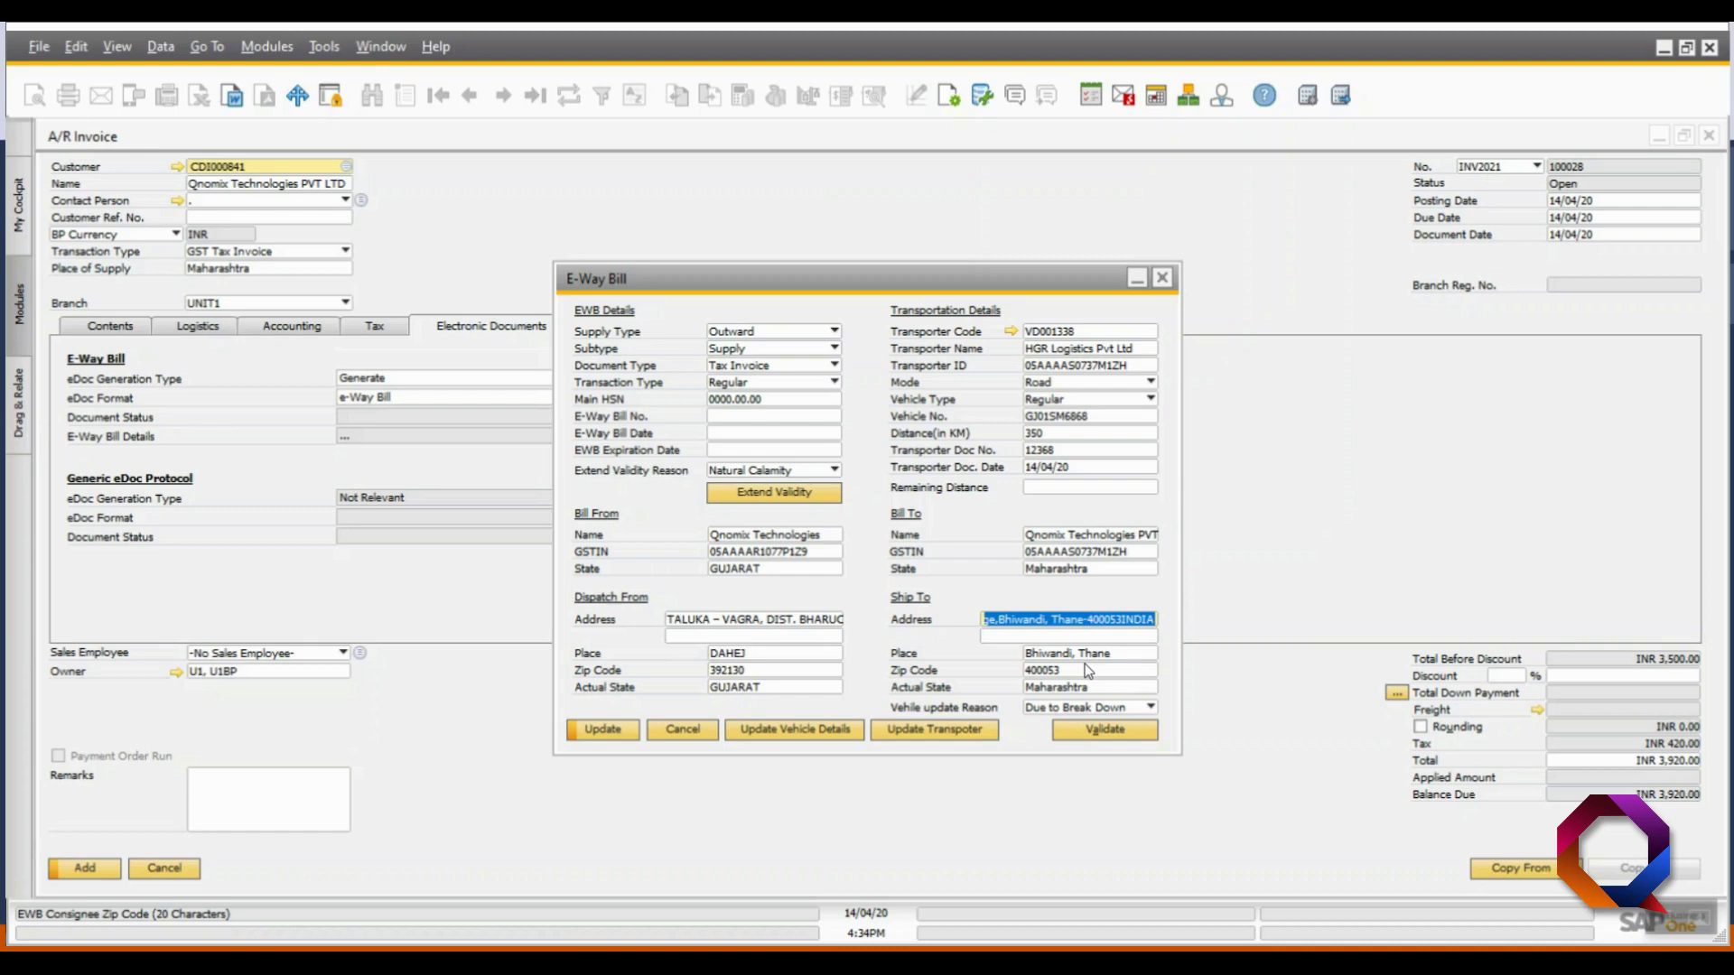
left_click(1089, 671)
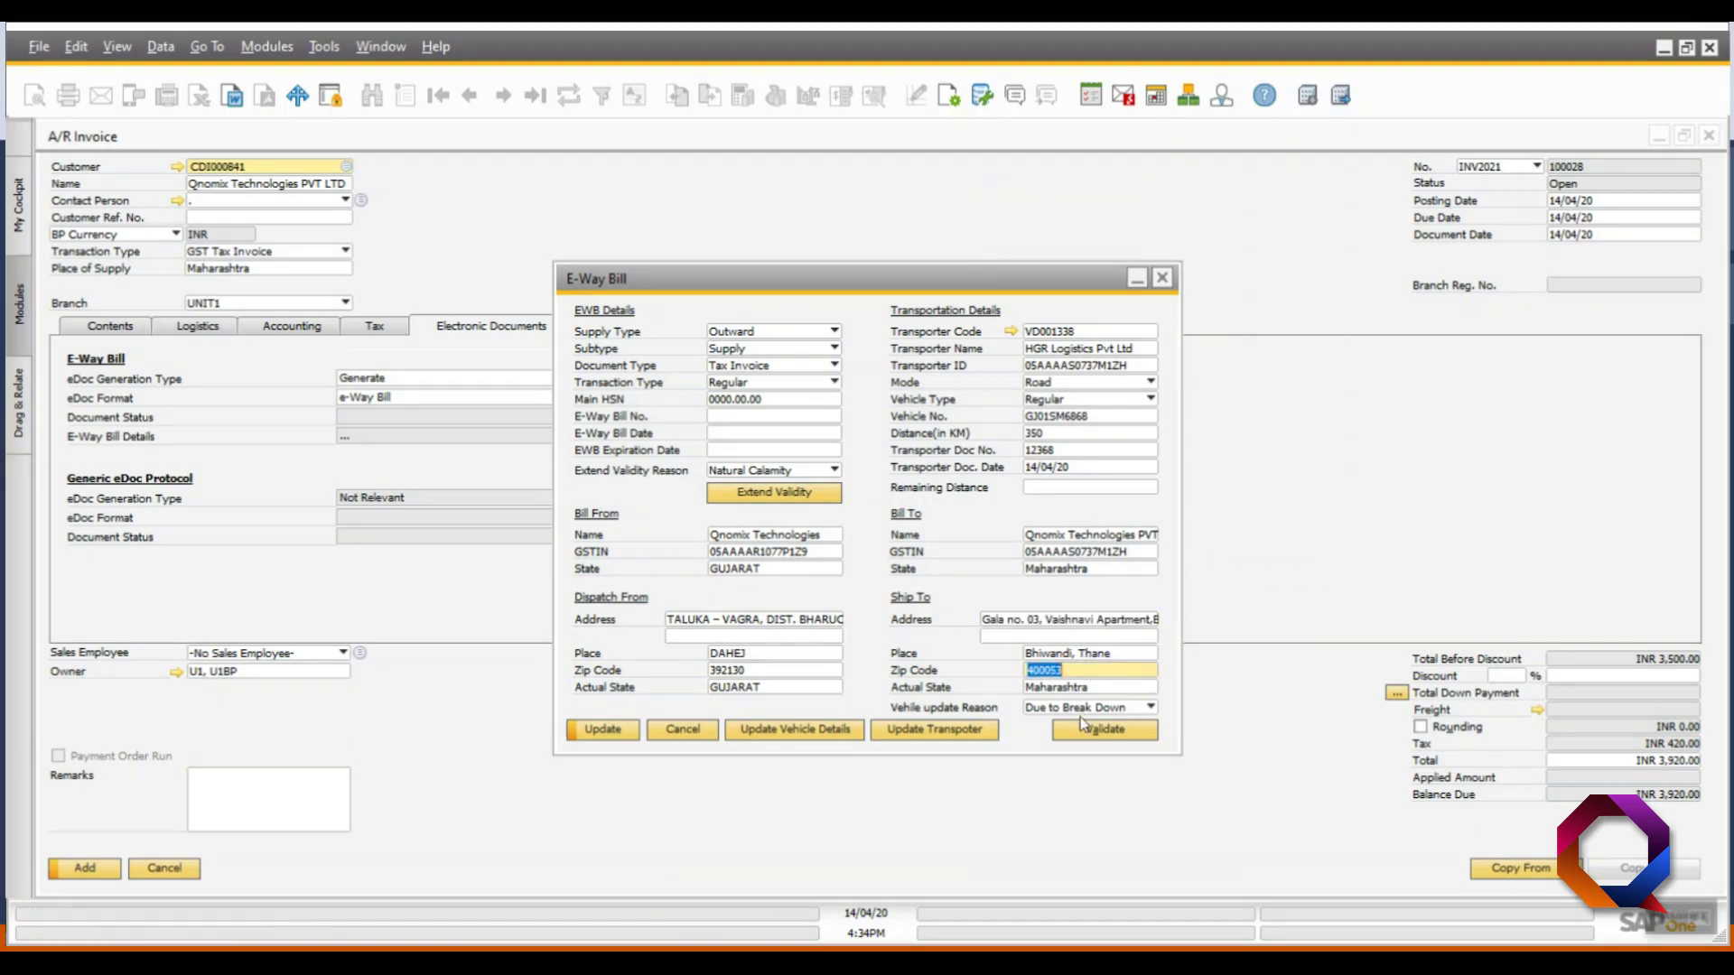
left_click(1086, 732)
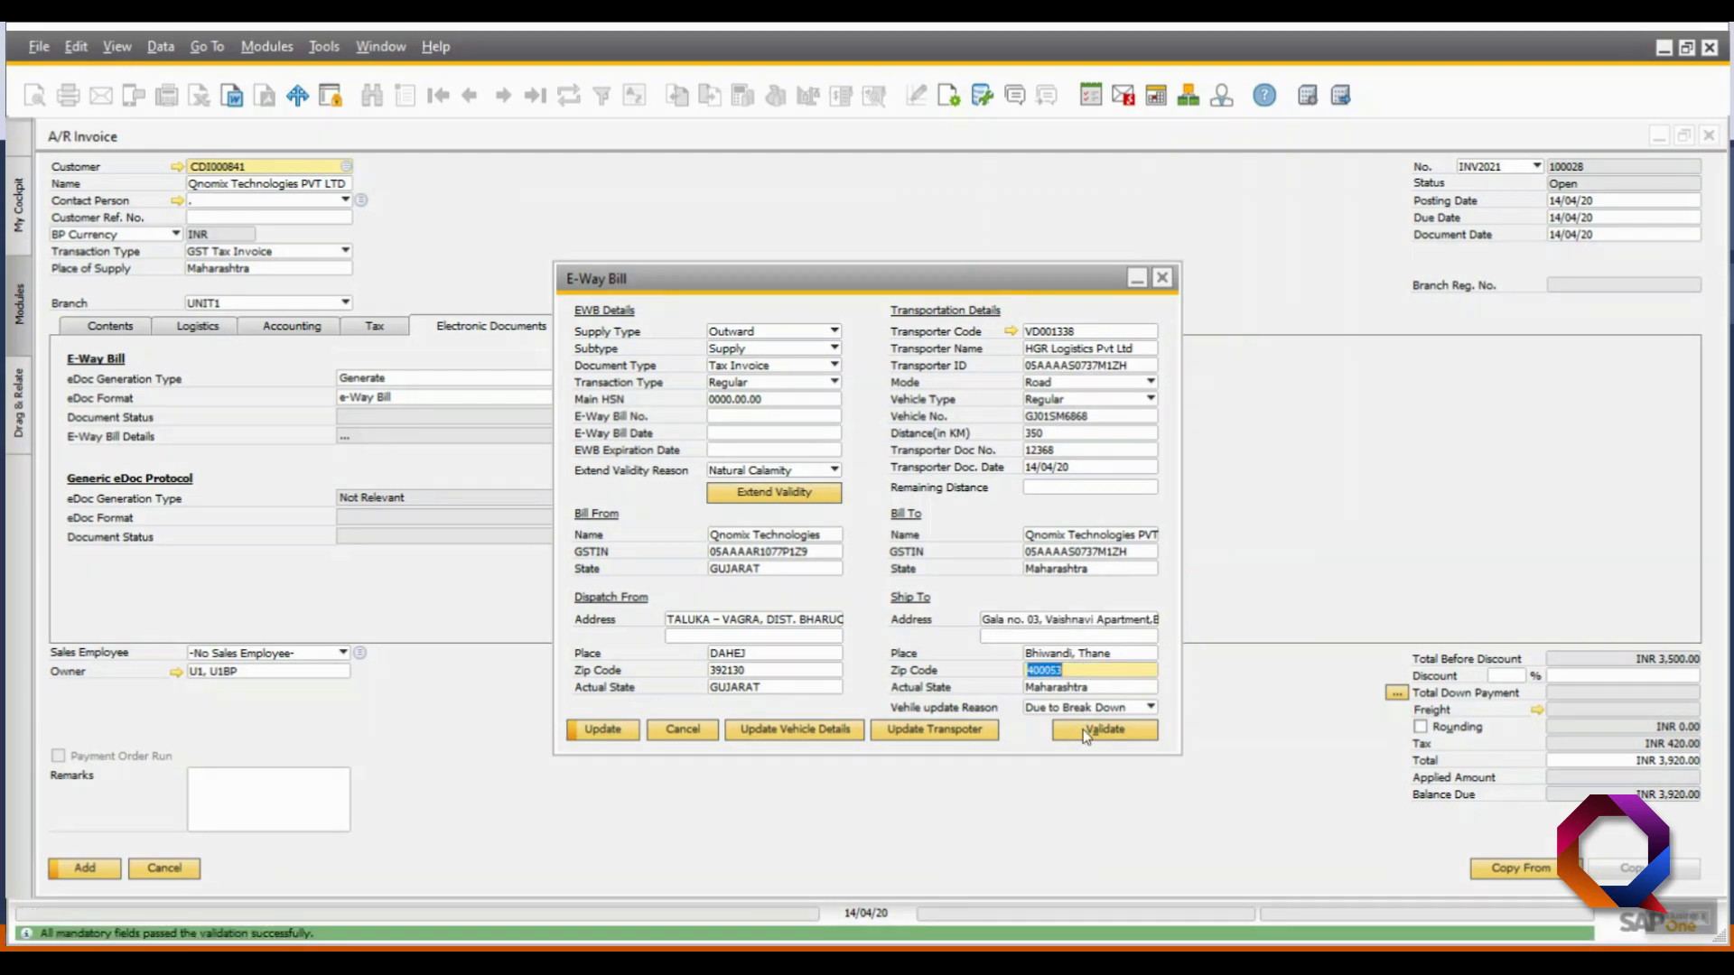
left_click(623, 733)
left_click(604, 730)
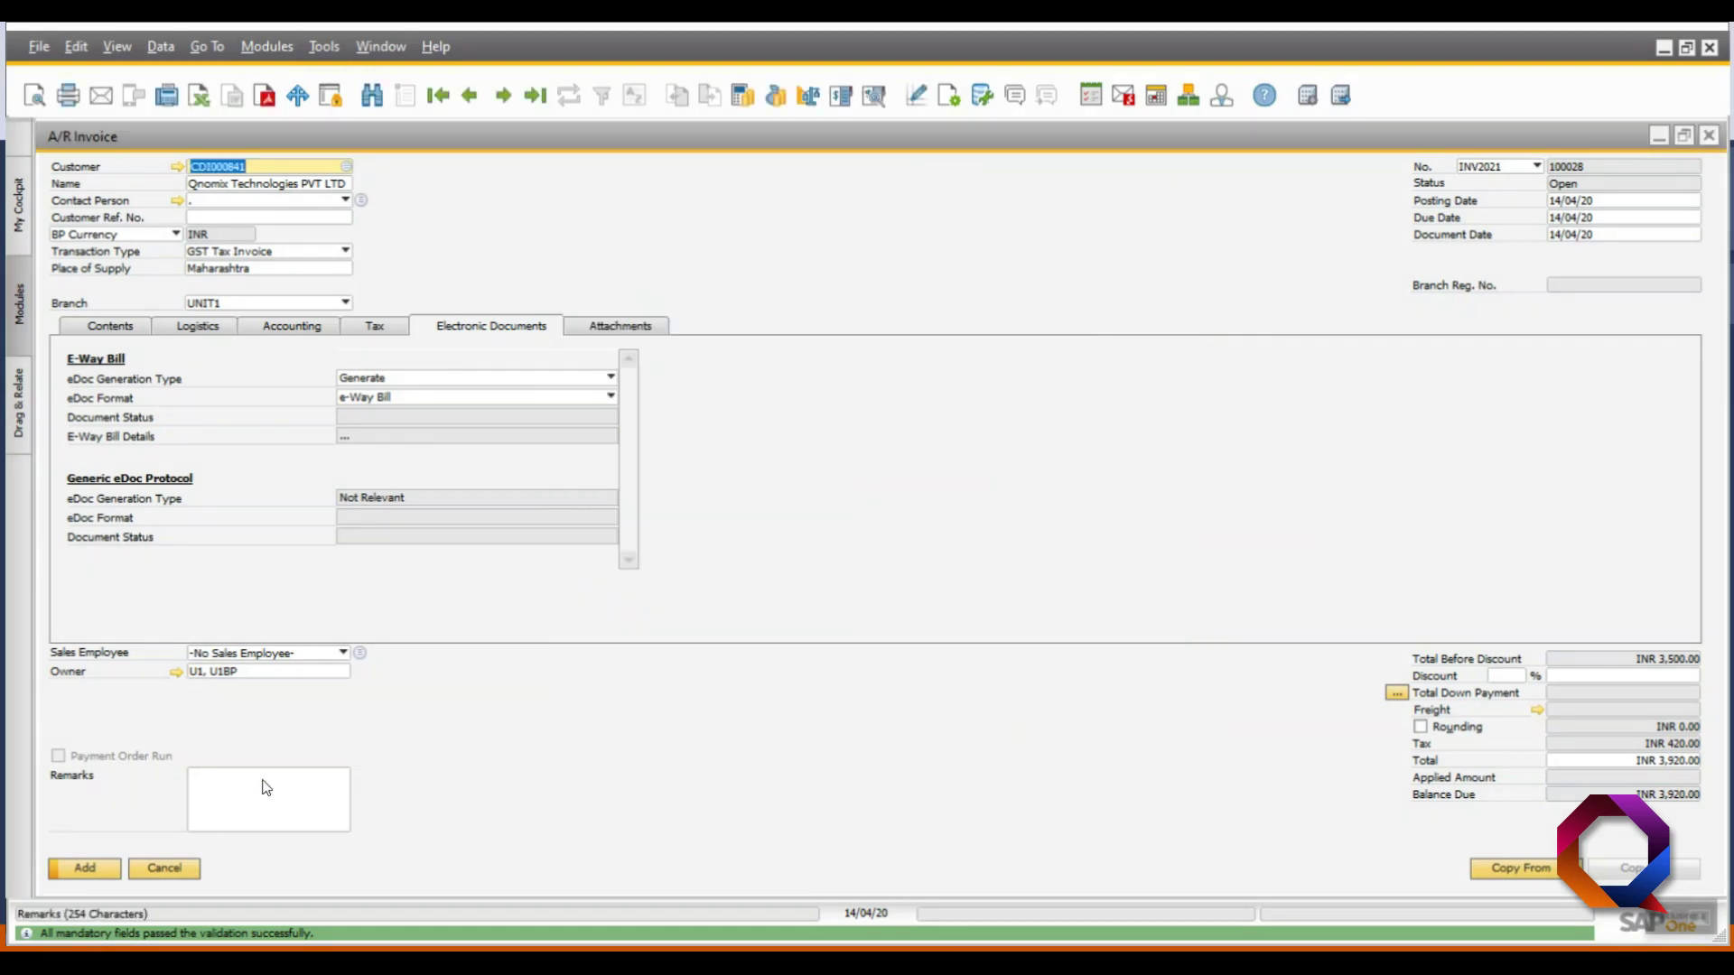
Step: Add the invoice, auto-allocating batch 2001PN0207 and accepting the posting-date and expired-batch warnings
left_click(120, 330)
left_click(104, 868)
left_click(632, 522)
left_click(630, 525)
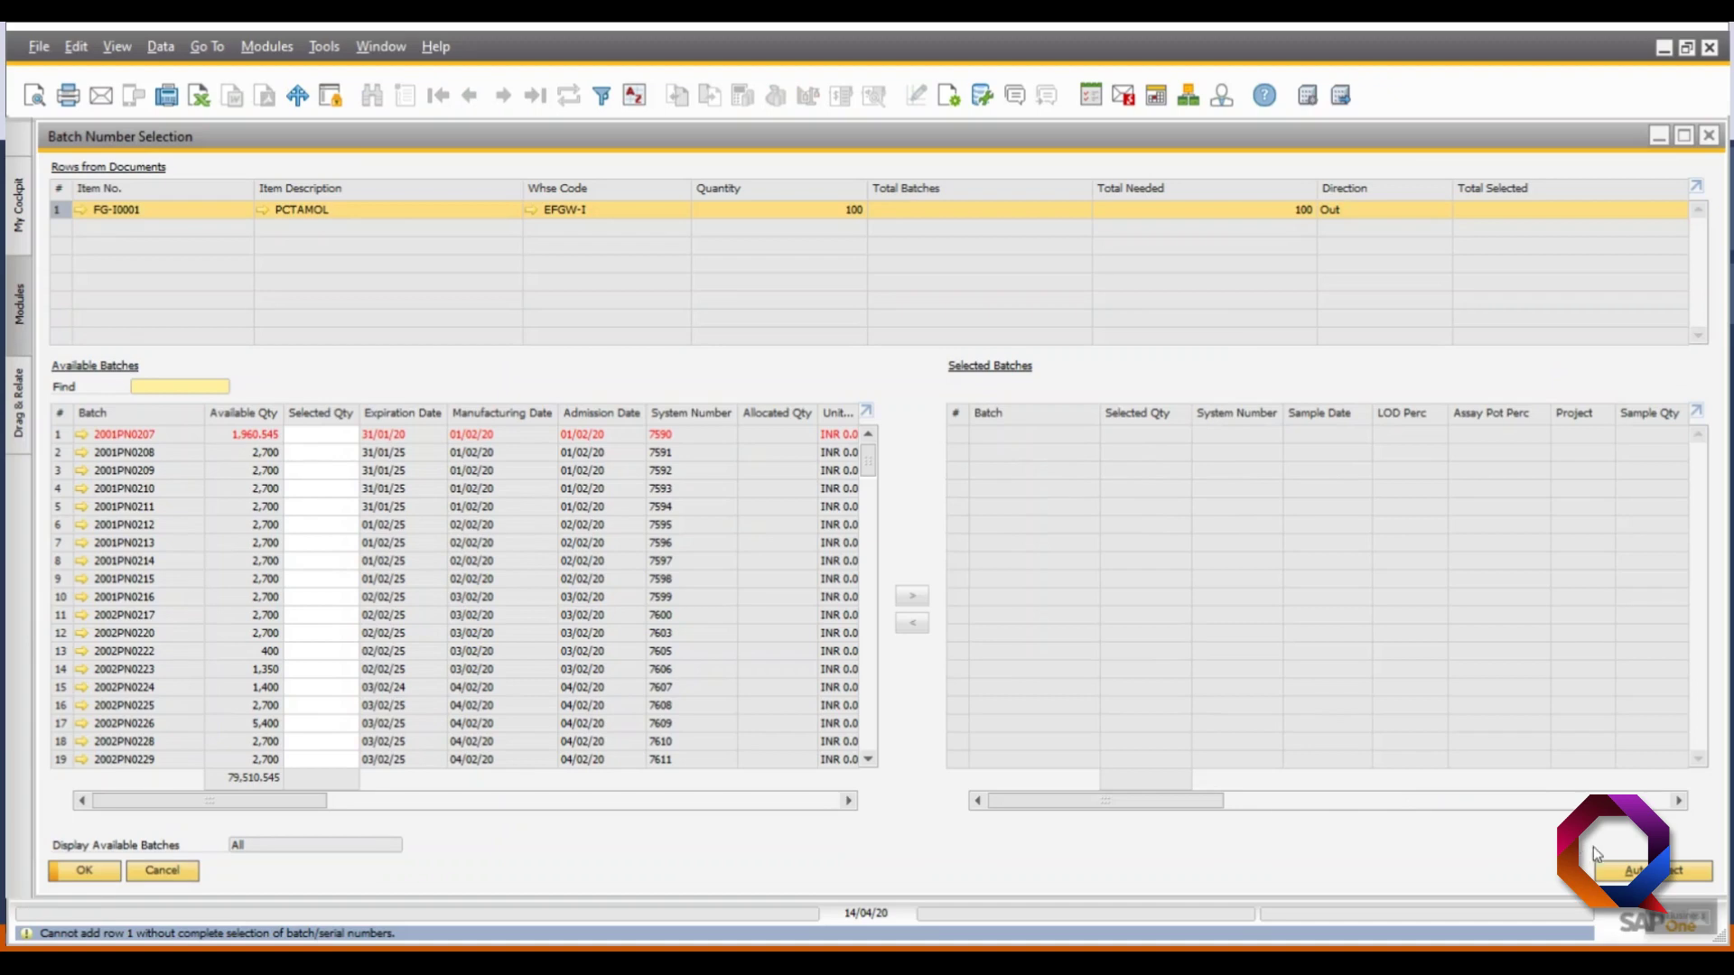
left_click(1612, 869)
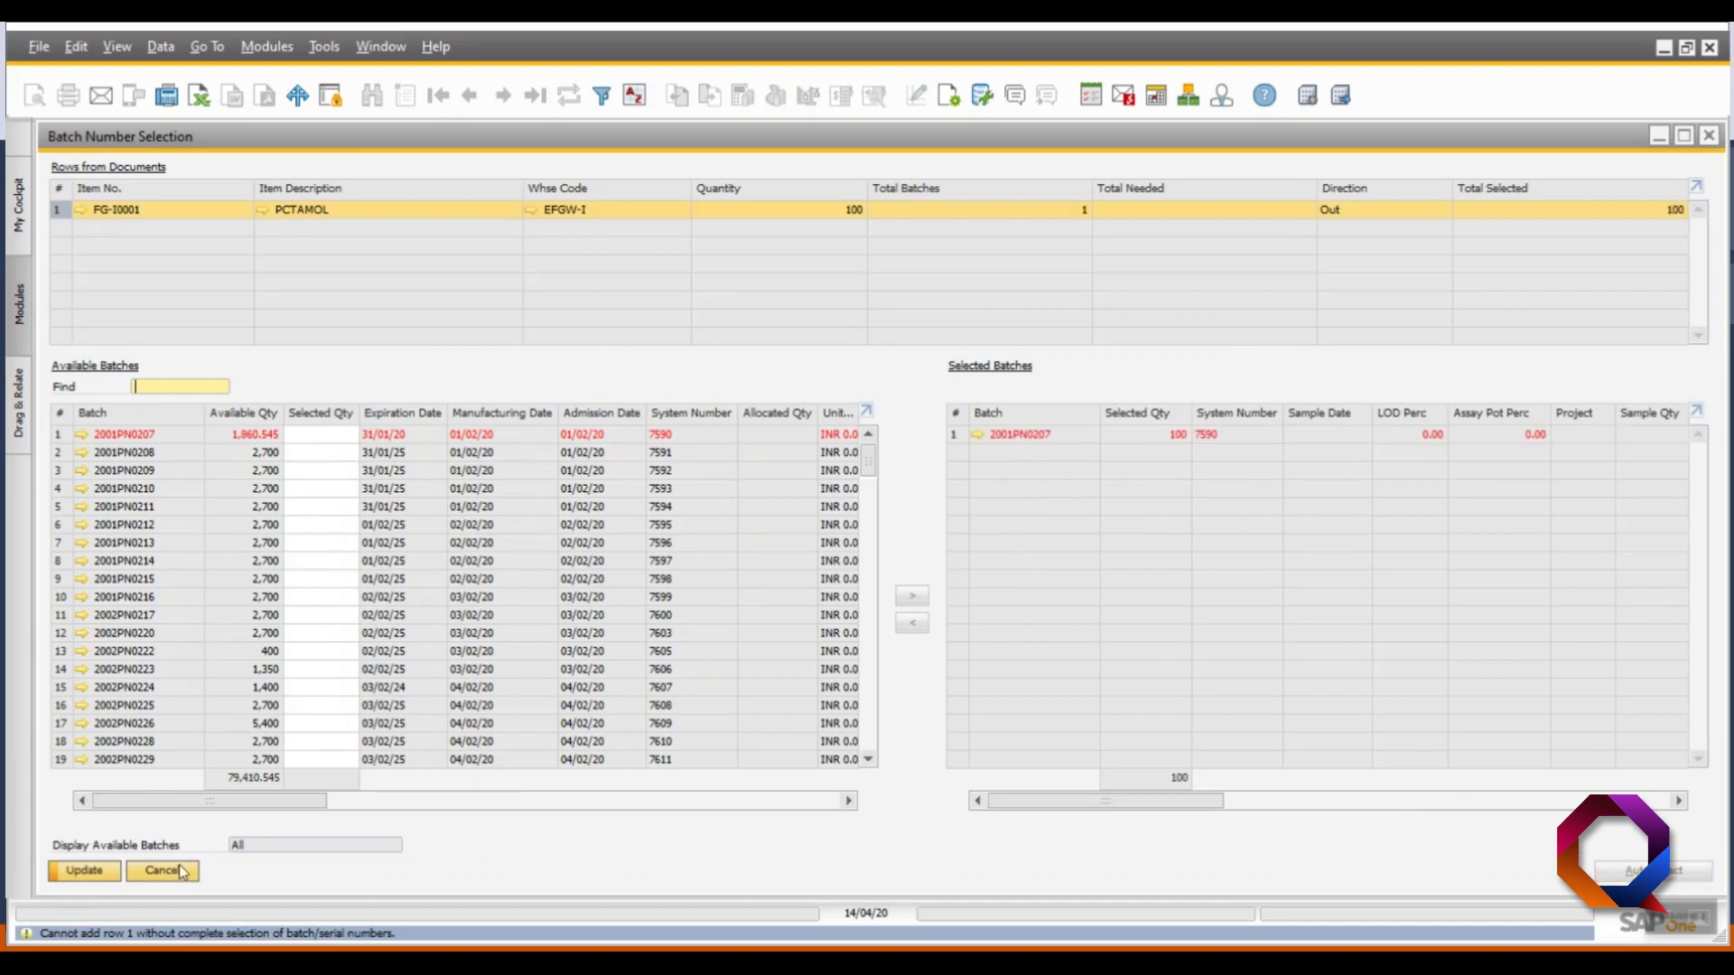
left_click(88, 876)
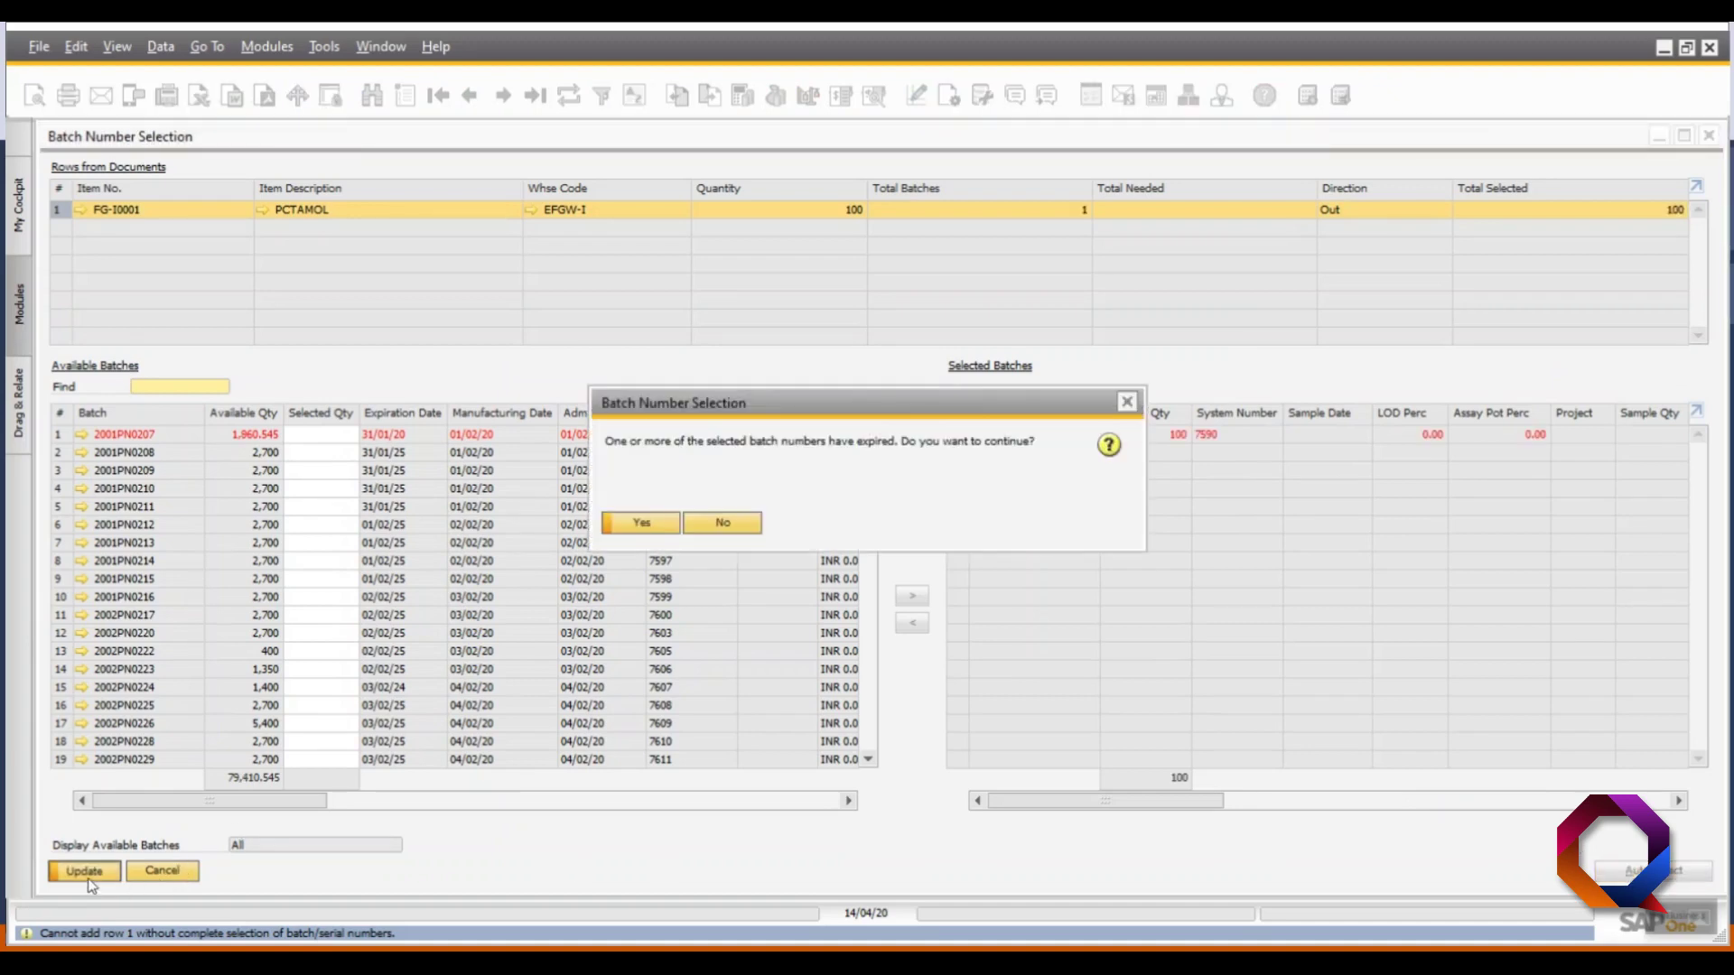
left_click(665, 524)
key("Return")
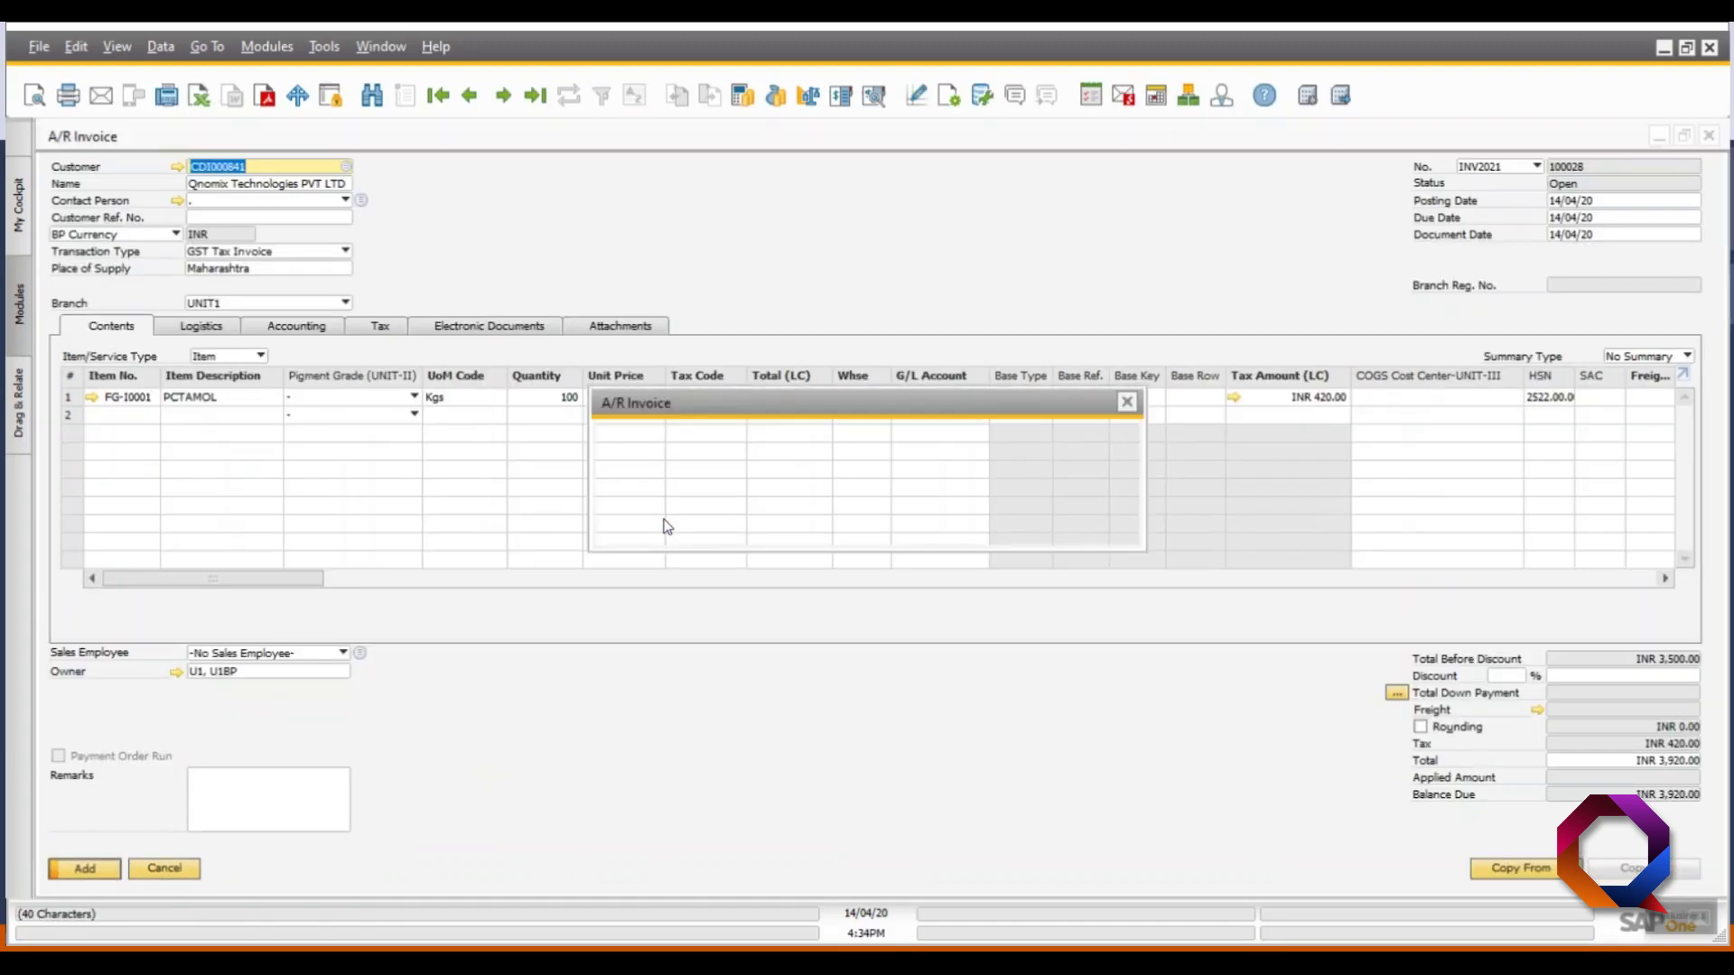
left_click(666, 524)
left_click(641, 523)
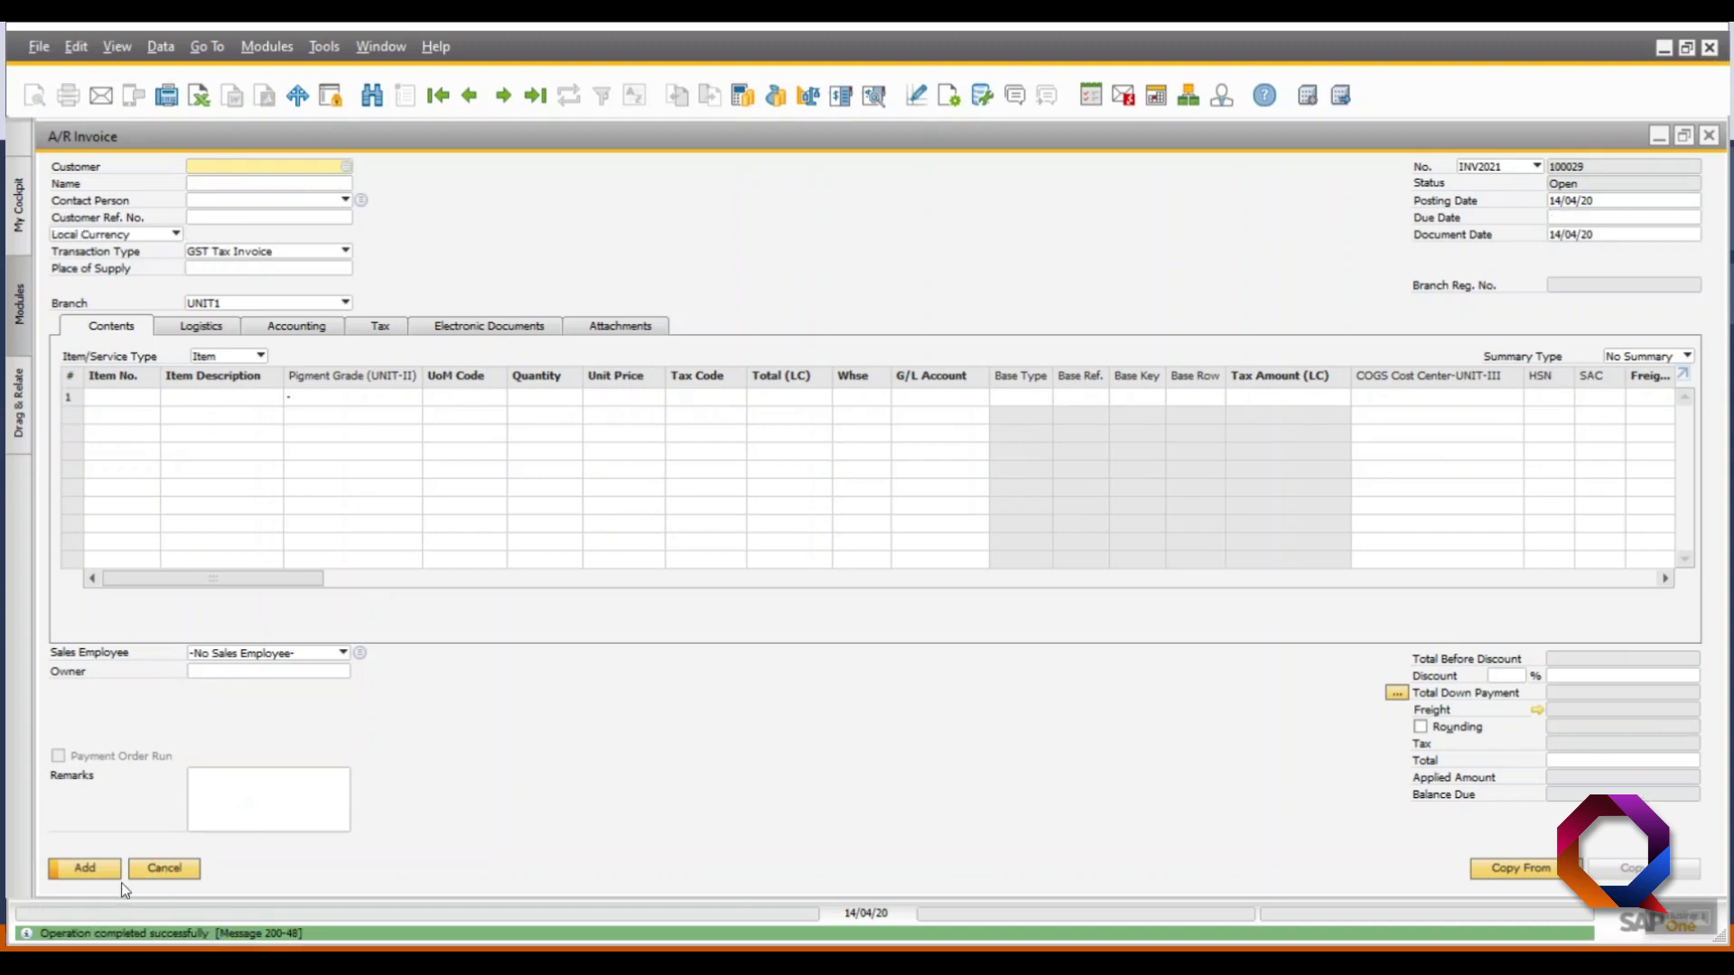
Step: Open the Generate E-Way Bill and E-Invoice form with Document Type set to E-Way Bill
left_click(149, 876)
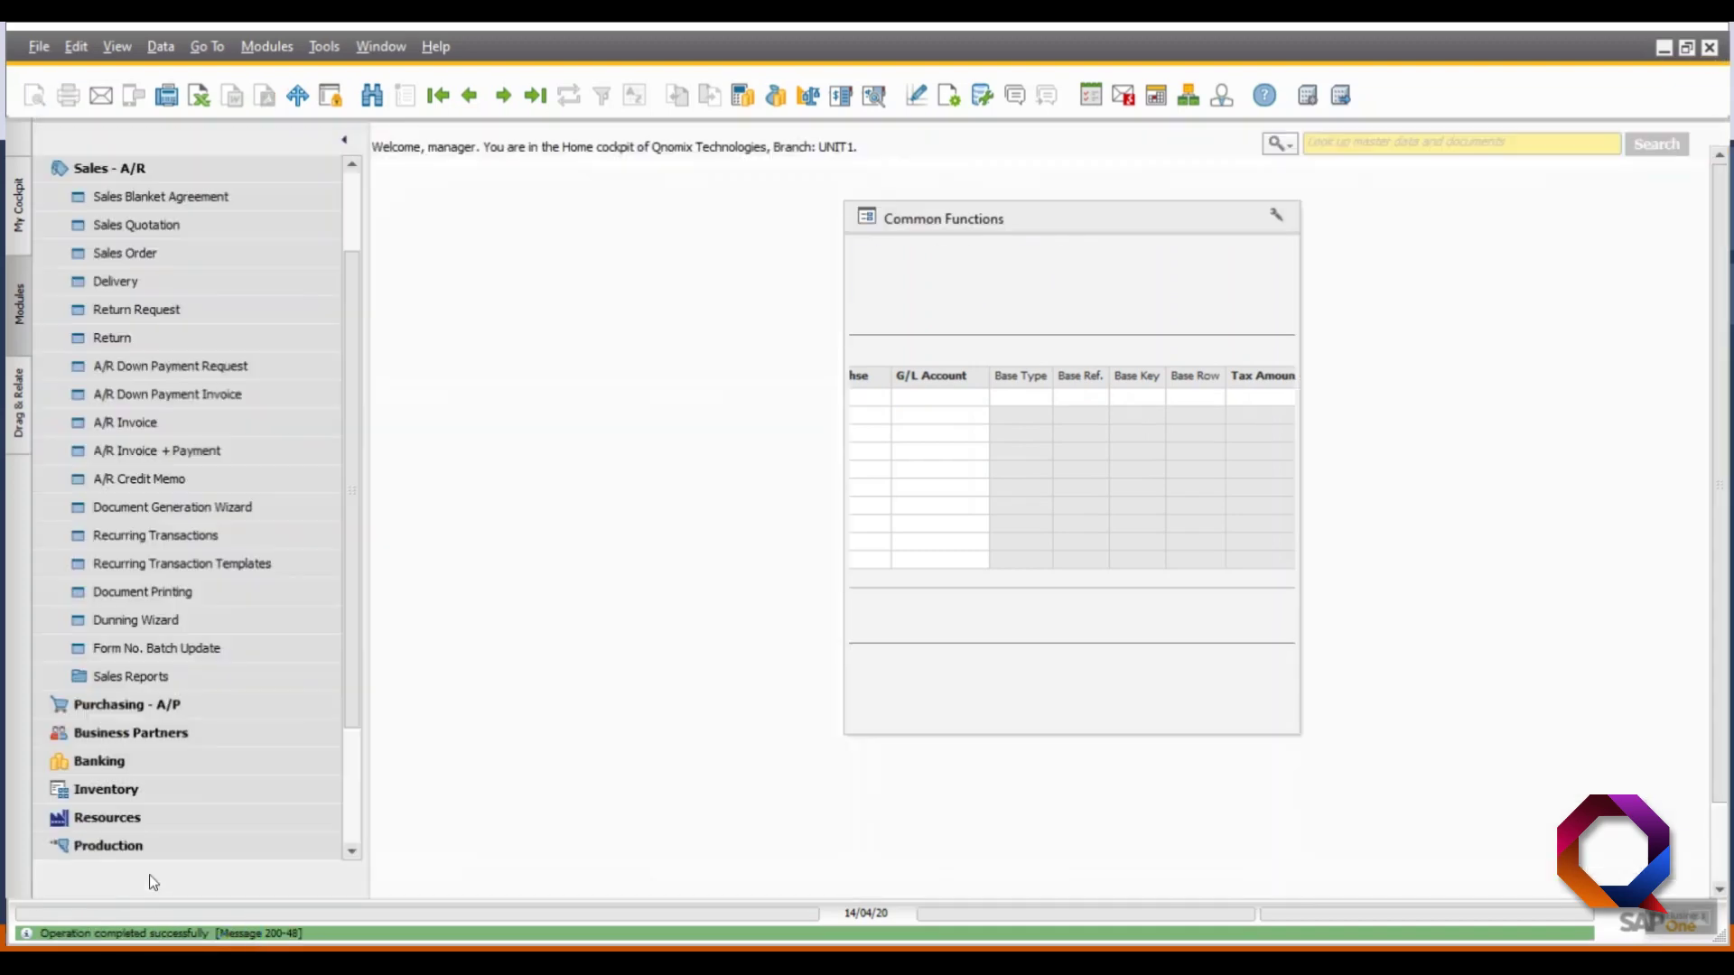
left_click(135, 172)
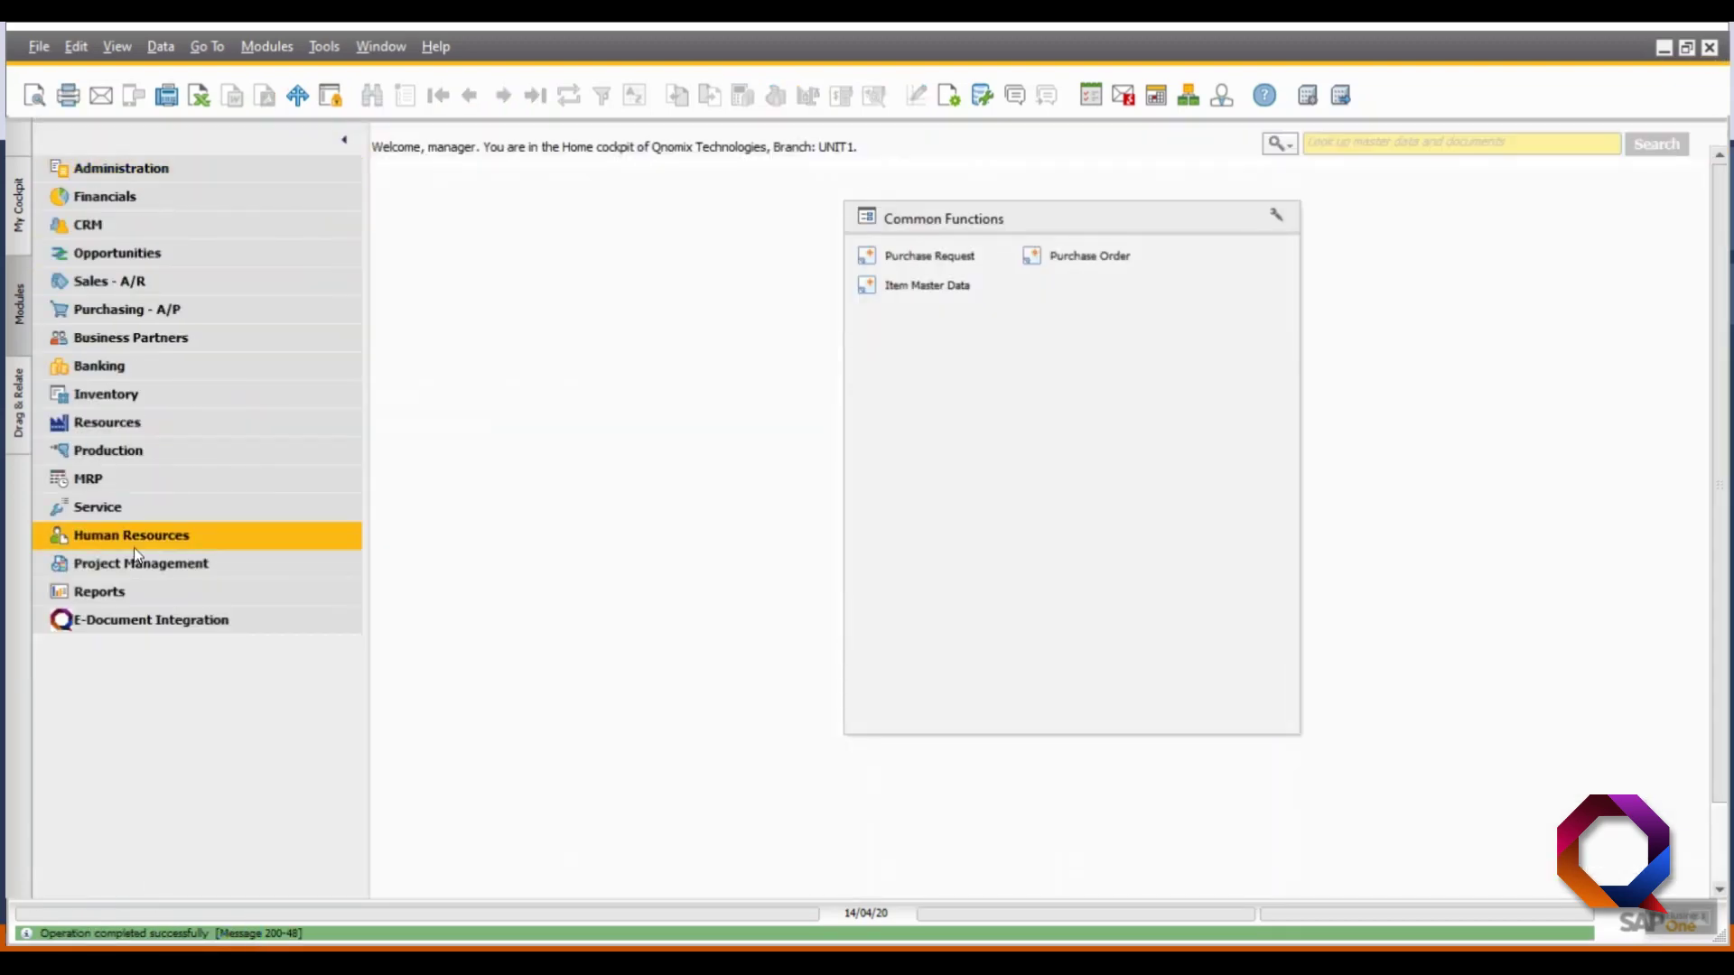
left_click(150, 616)
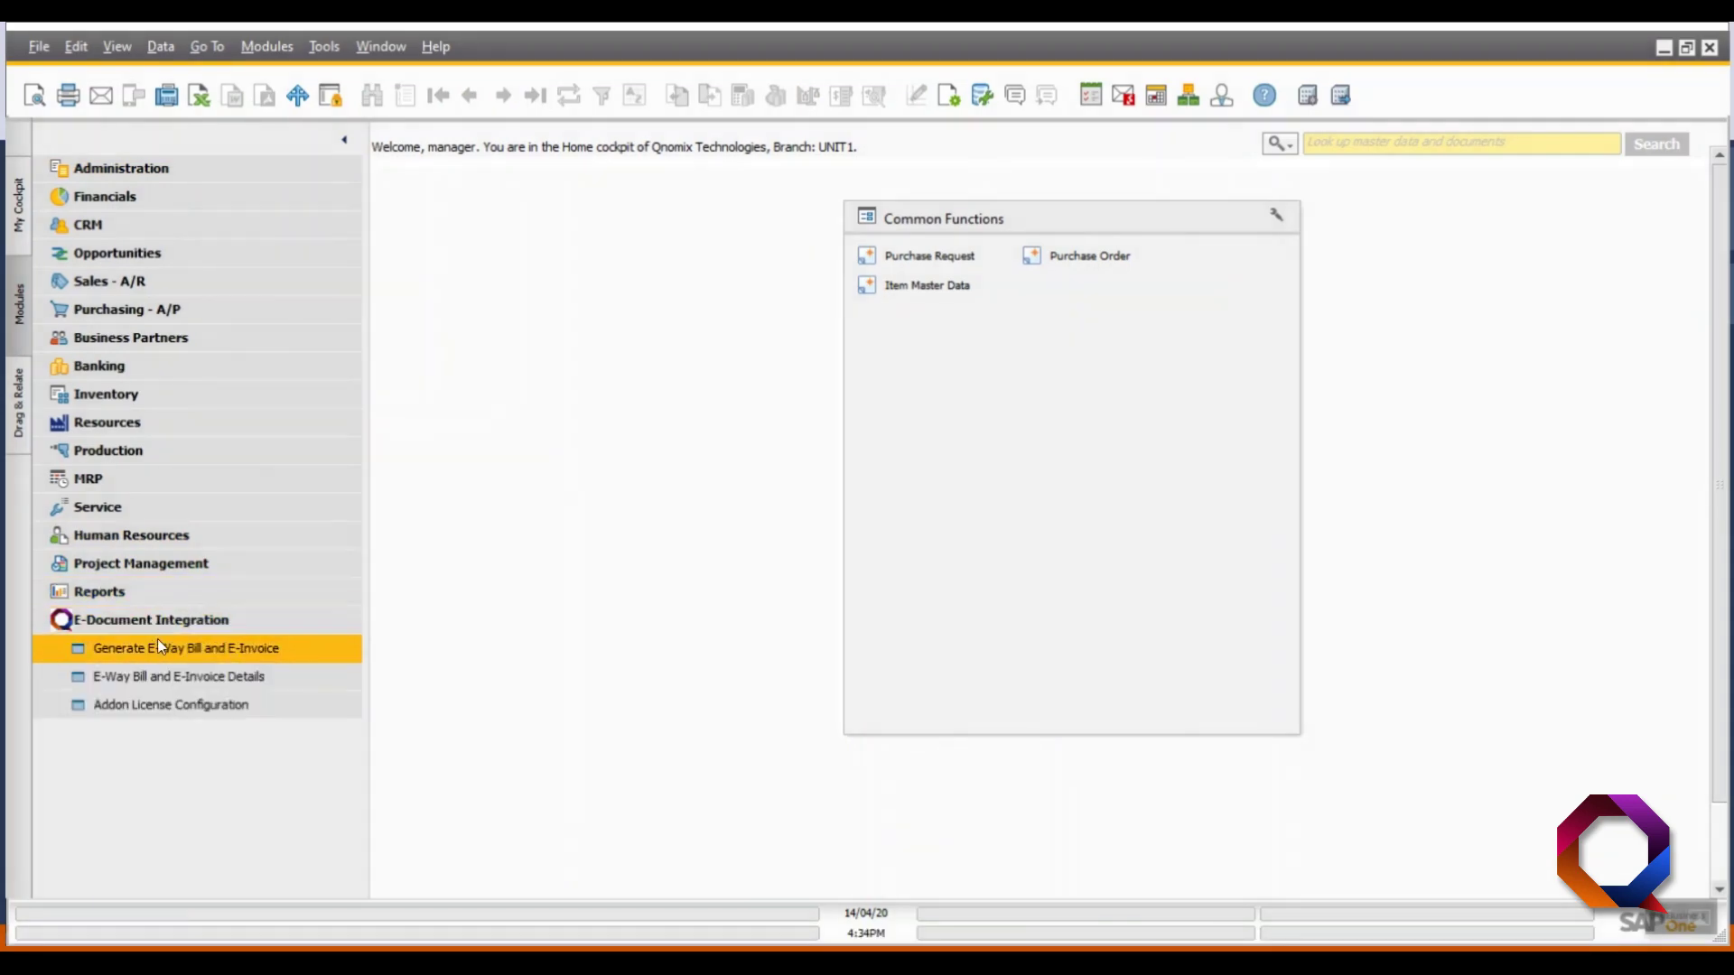
left_click(160, 643)
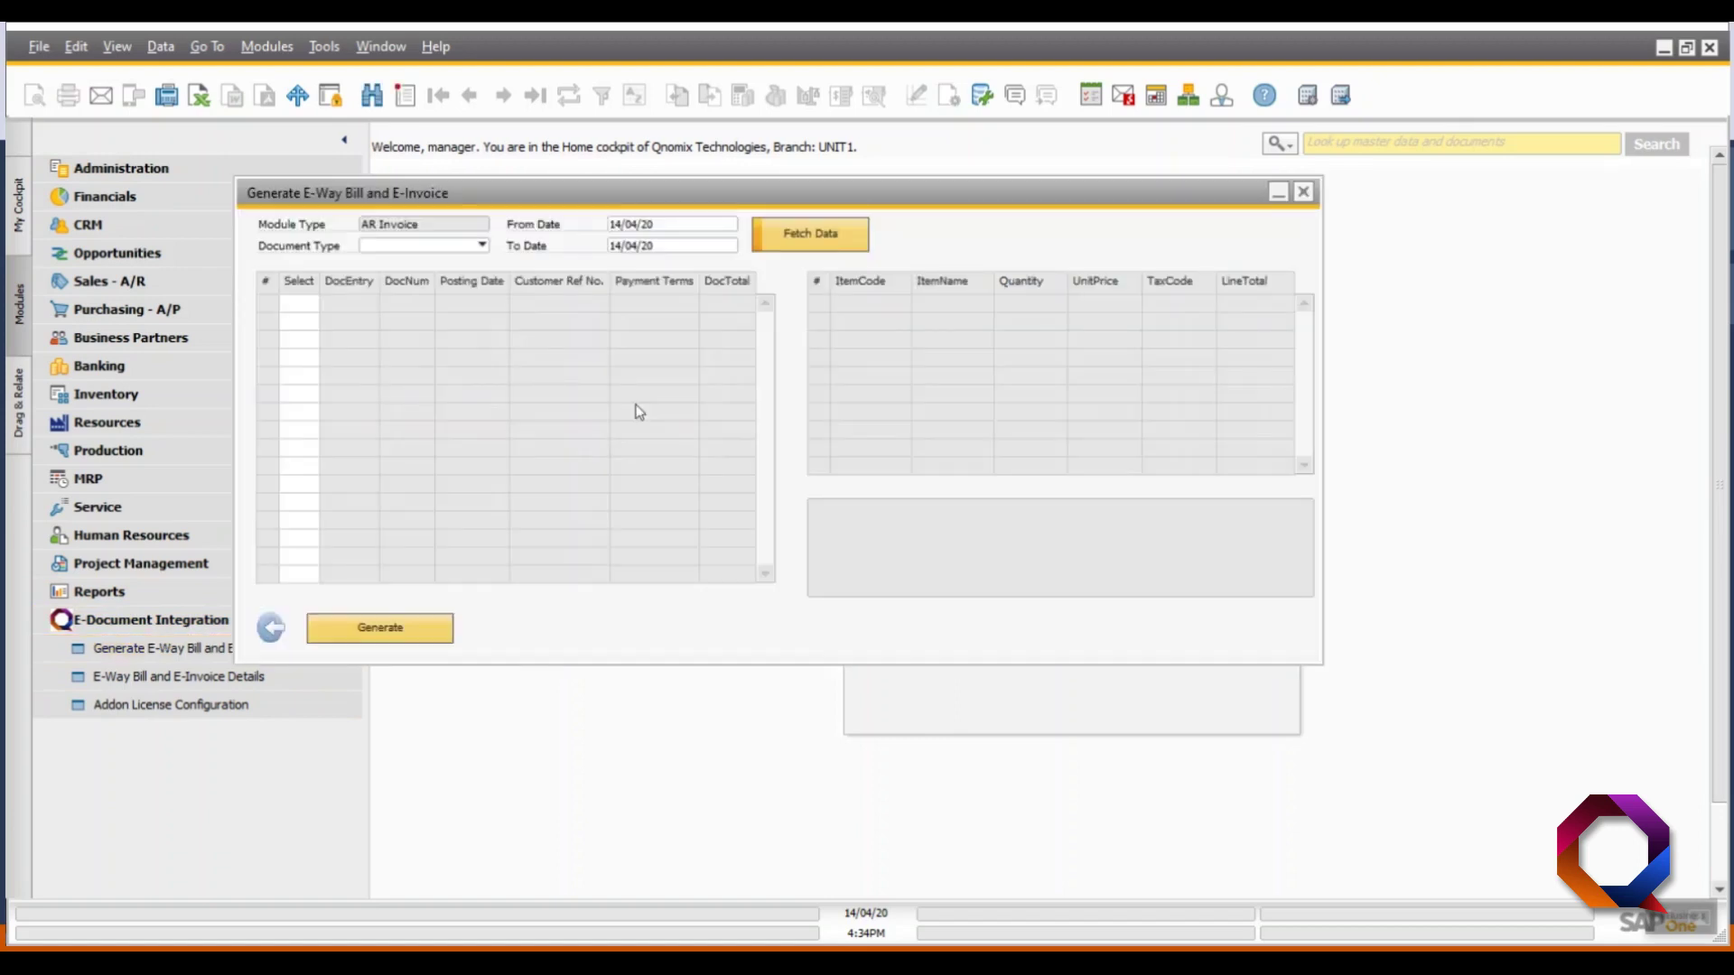
left_click_drag(685, 200, 684, 210)
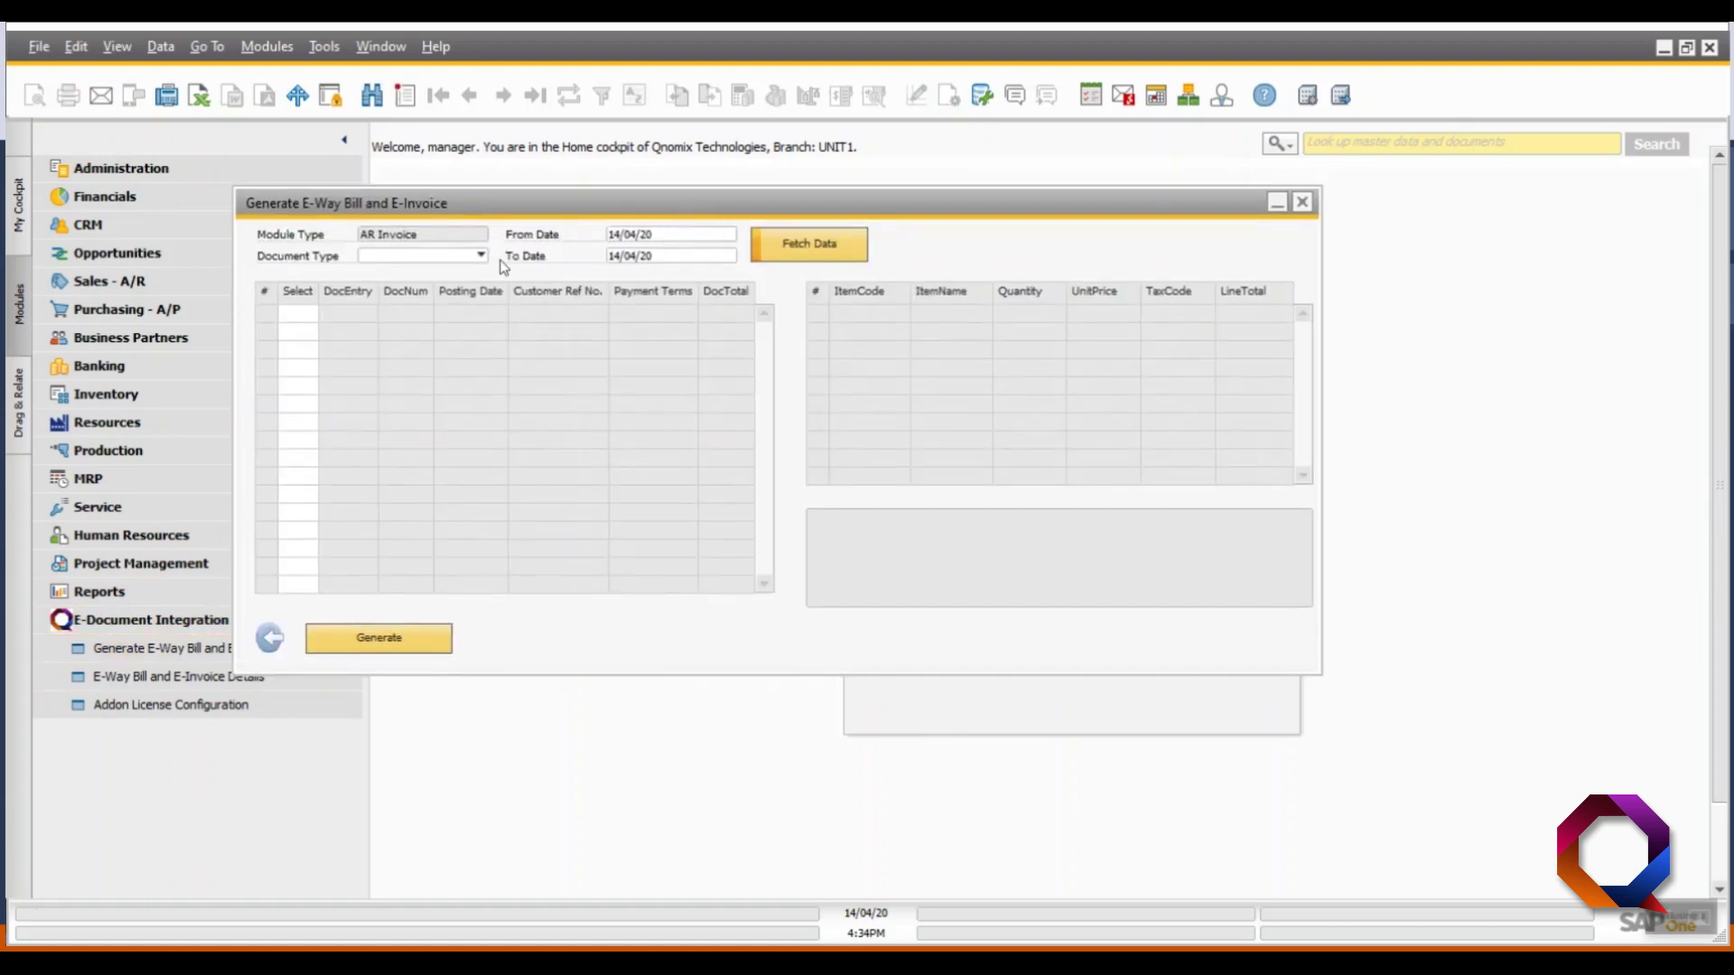
left_click(469, 258)
left_click(469, 271)
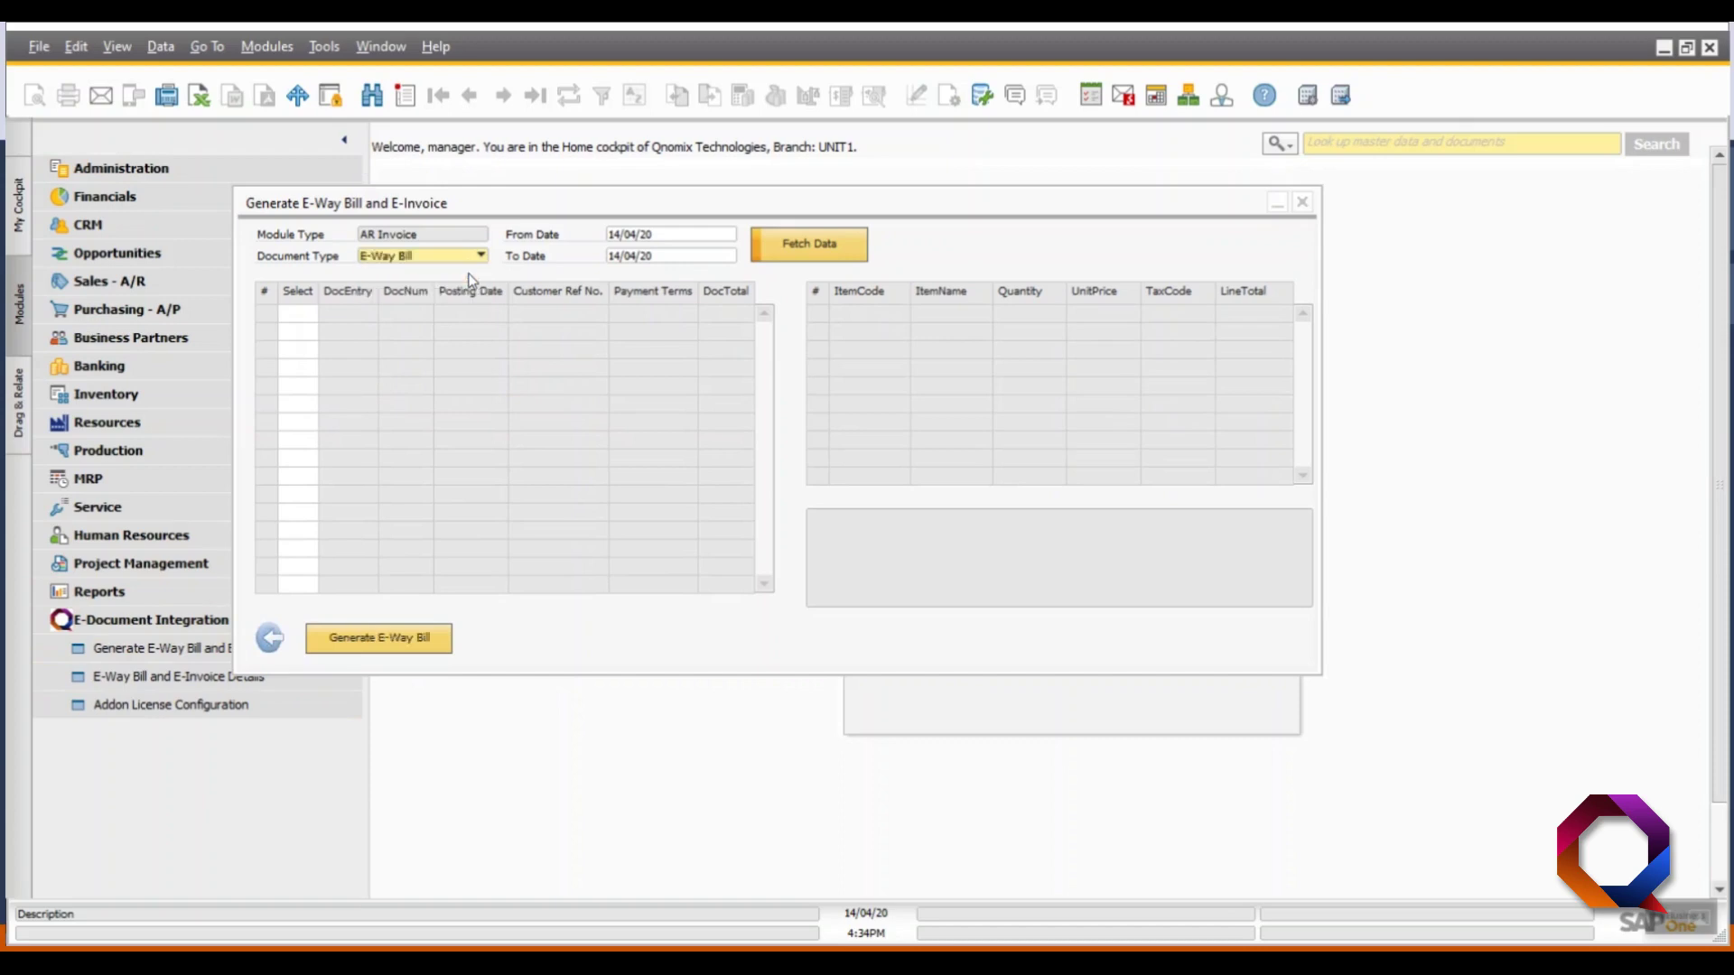
left_click(469, 262)
left_click(468, 286)
left_click(466, 262)
left_click(469, 271)
Step: Fetch today's A/R invoices, select 8191 and 8190, and generate their e-way bills
left_click(802, 251)
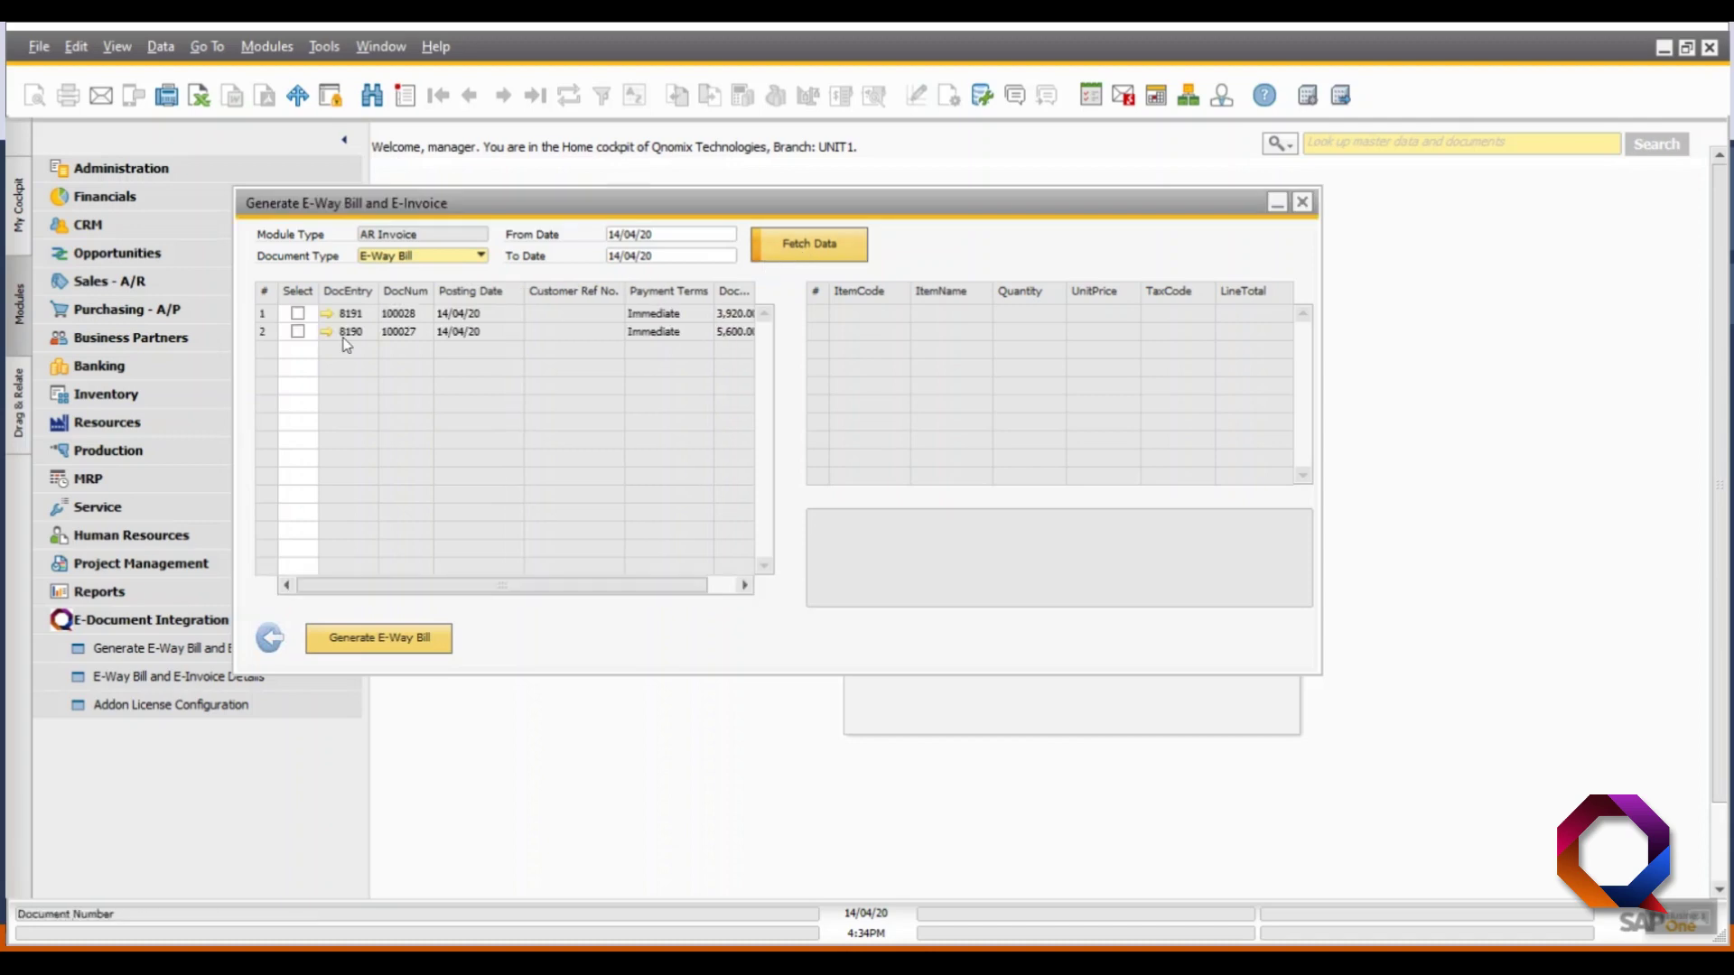
left_click(268, 312)
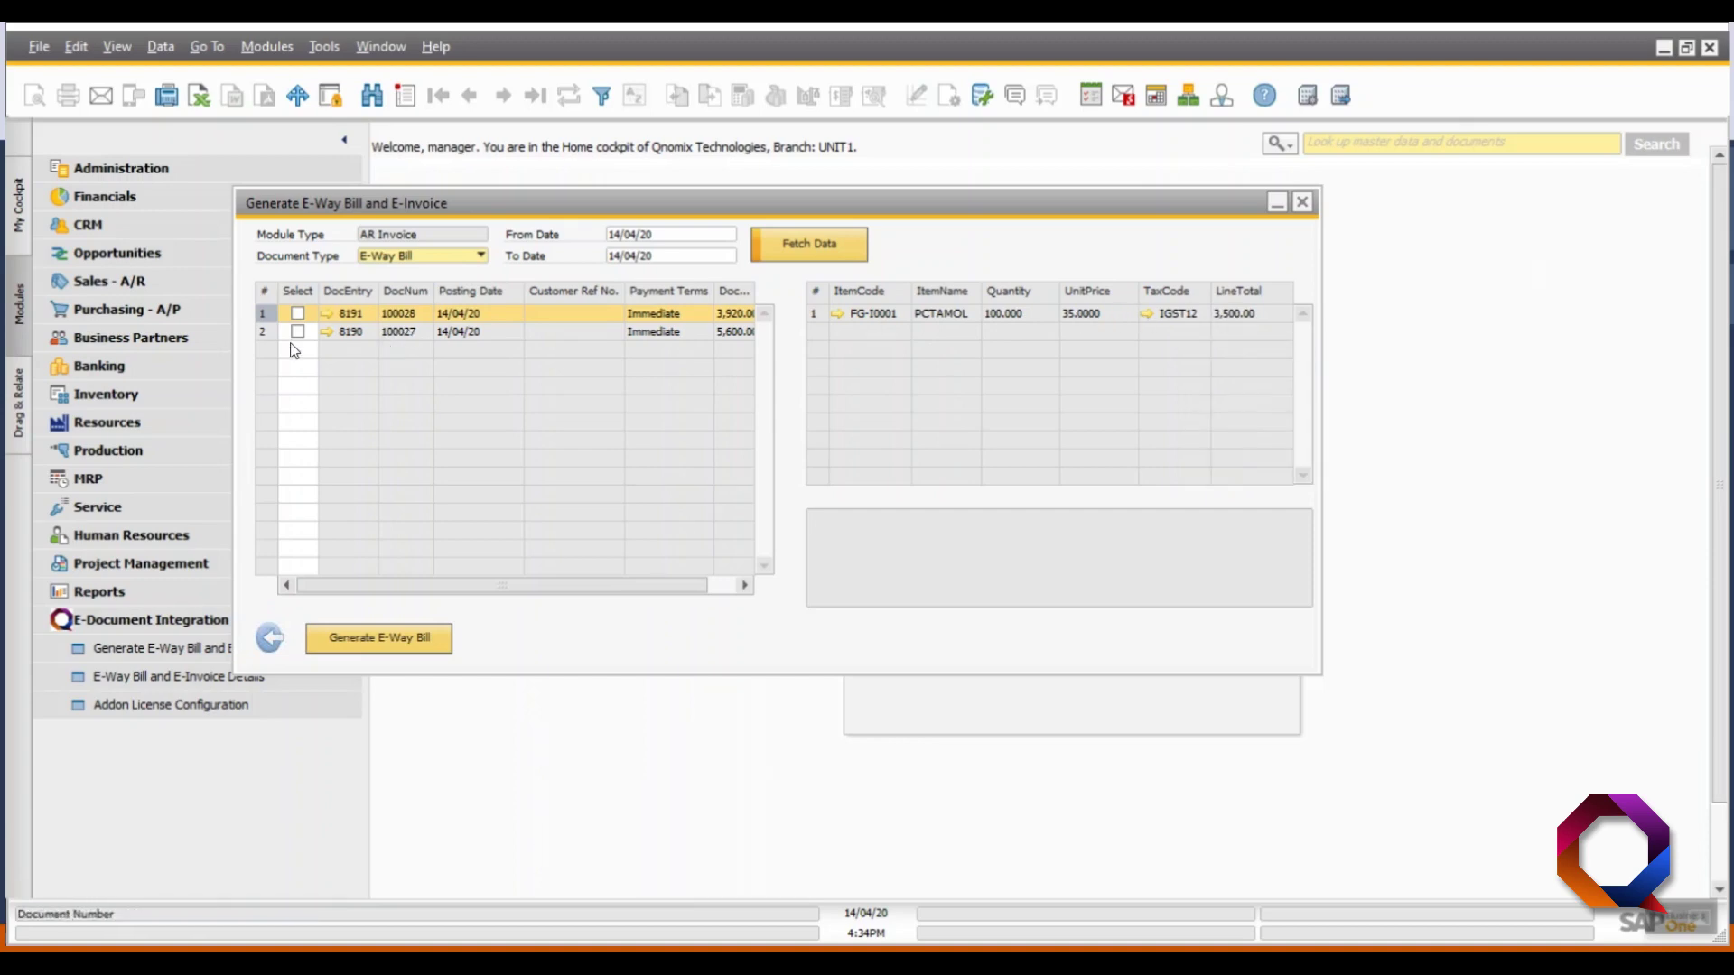
left_click(261, 332)
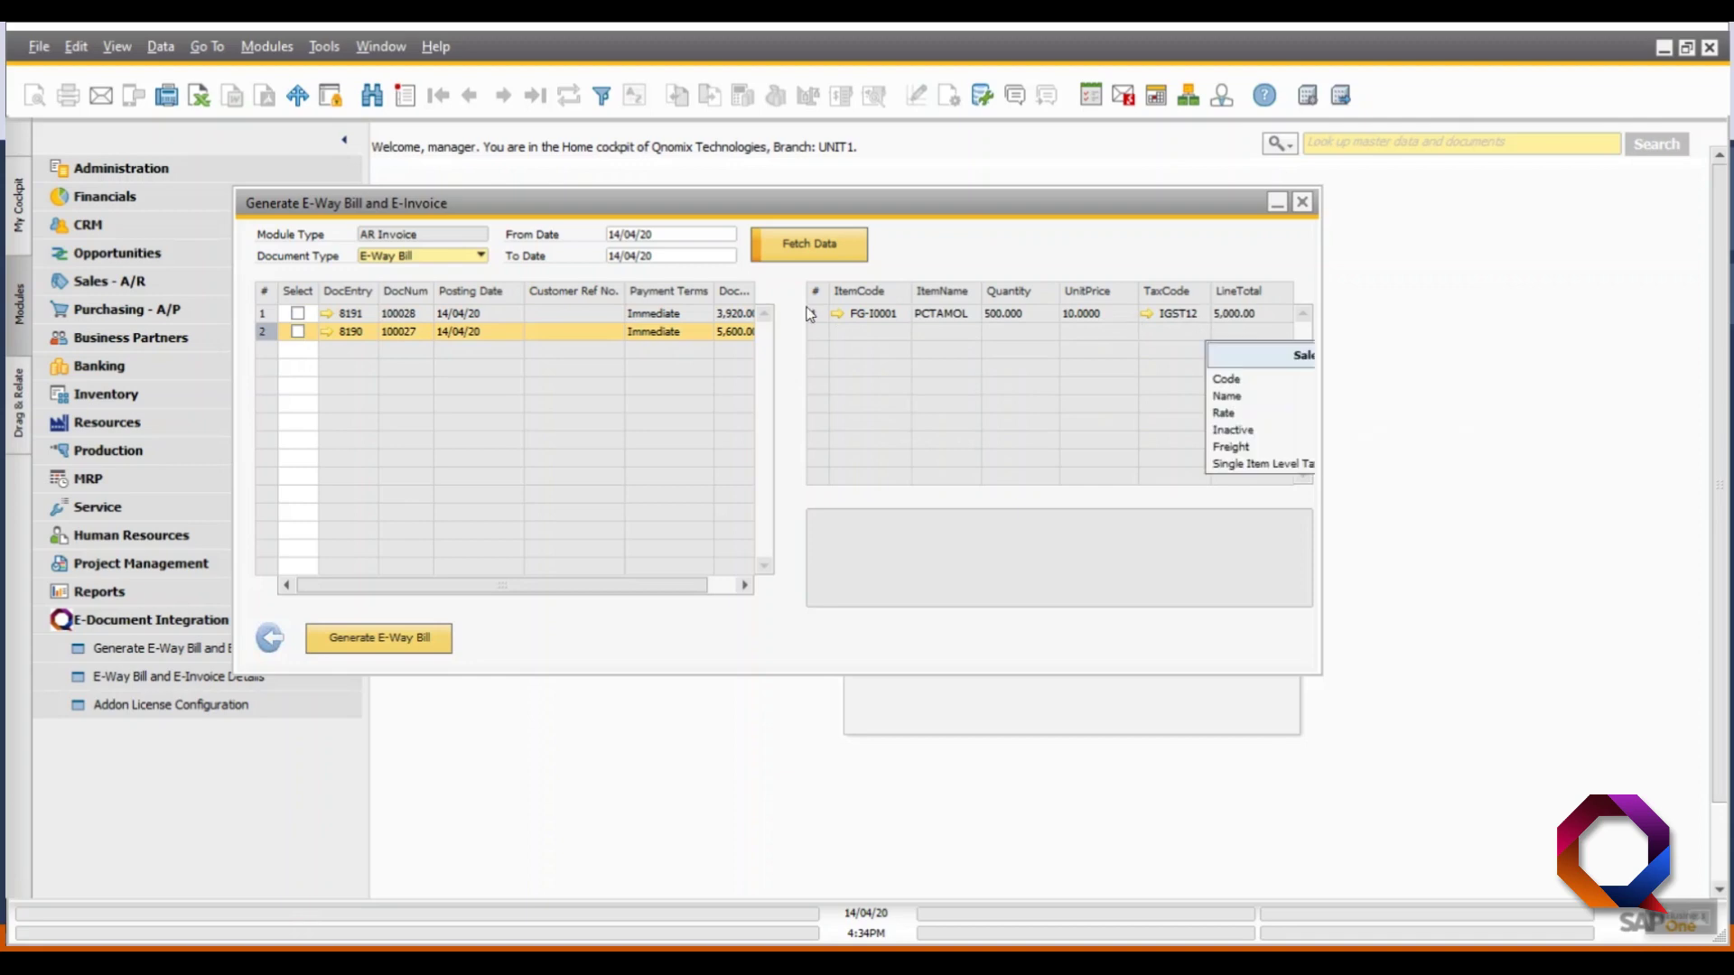
left_click(267, 316)
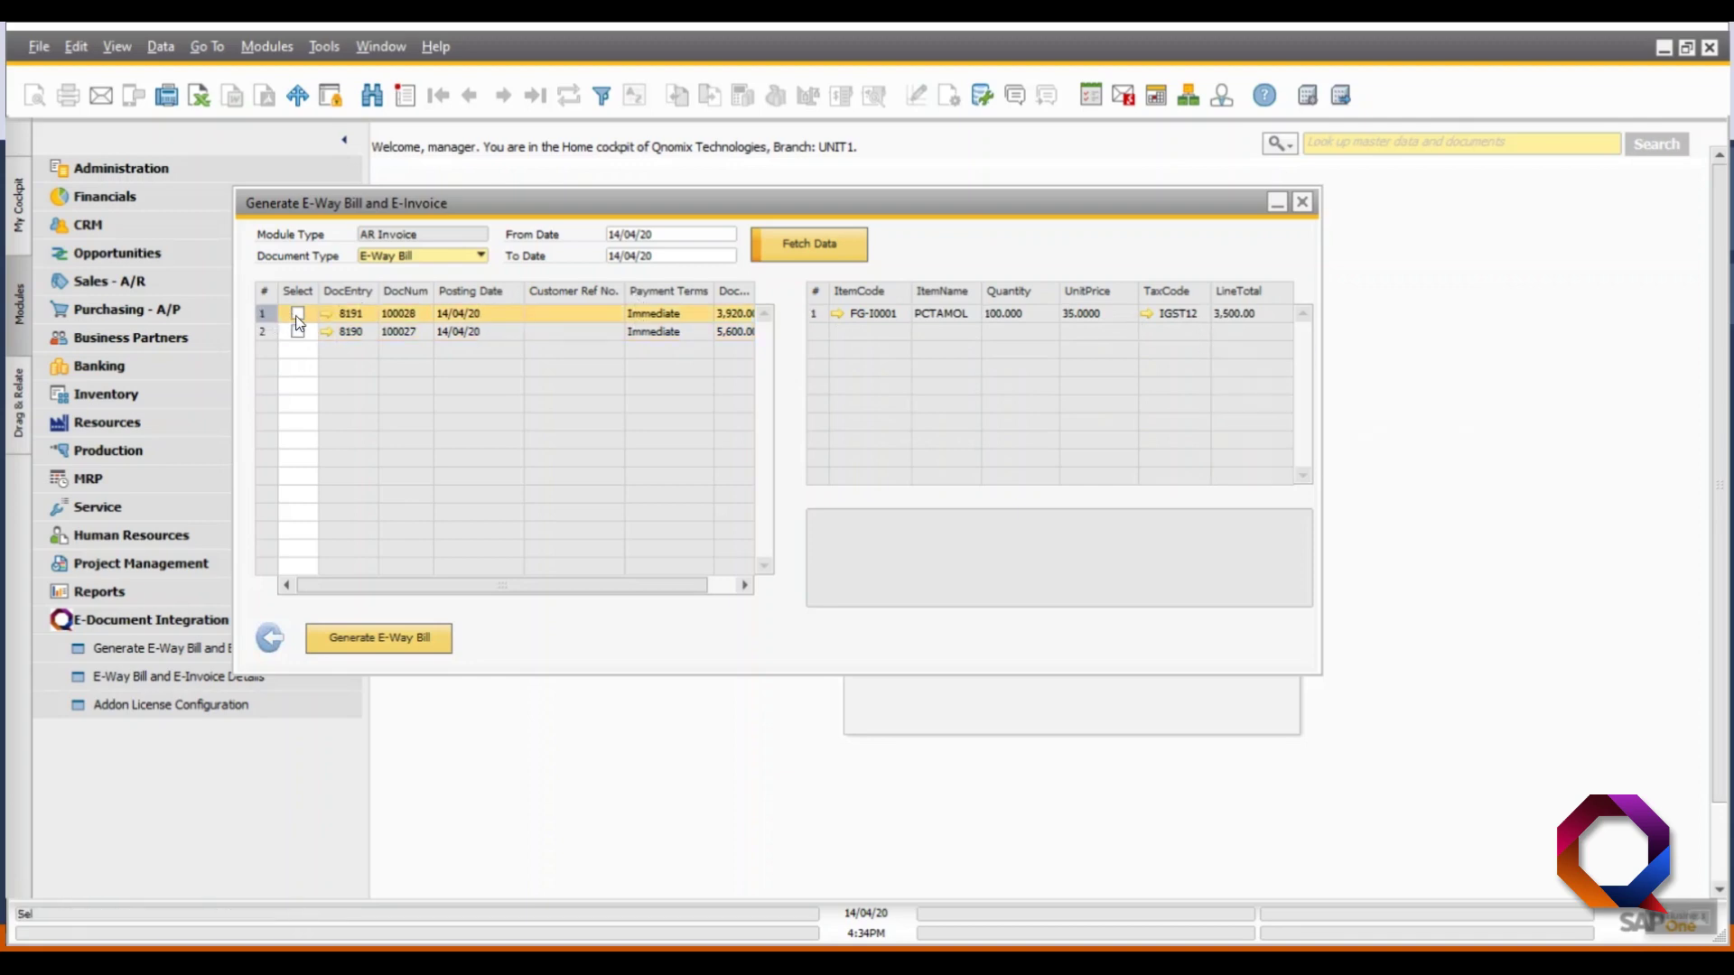
left_click(298, 315)
left_click(298, 331)
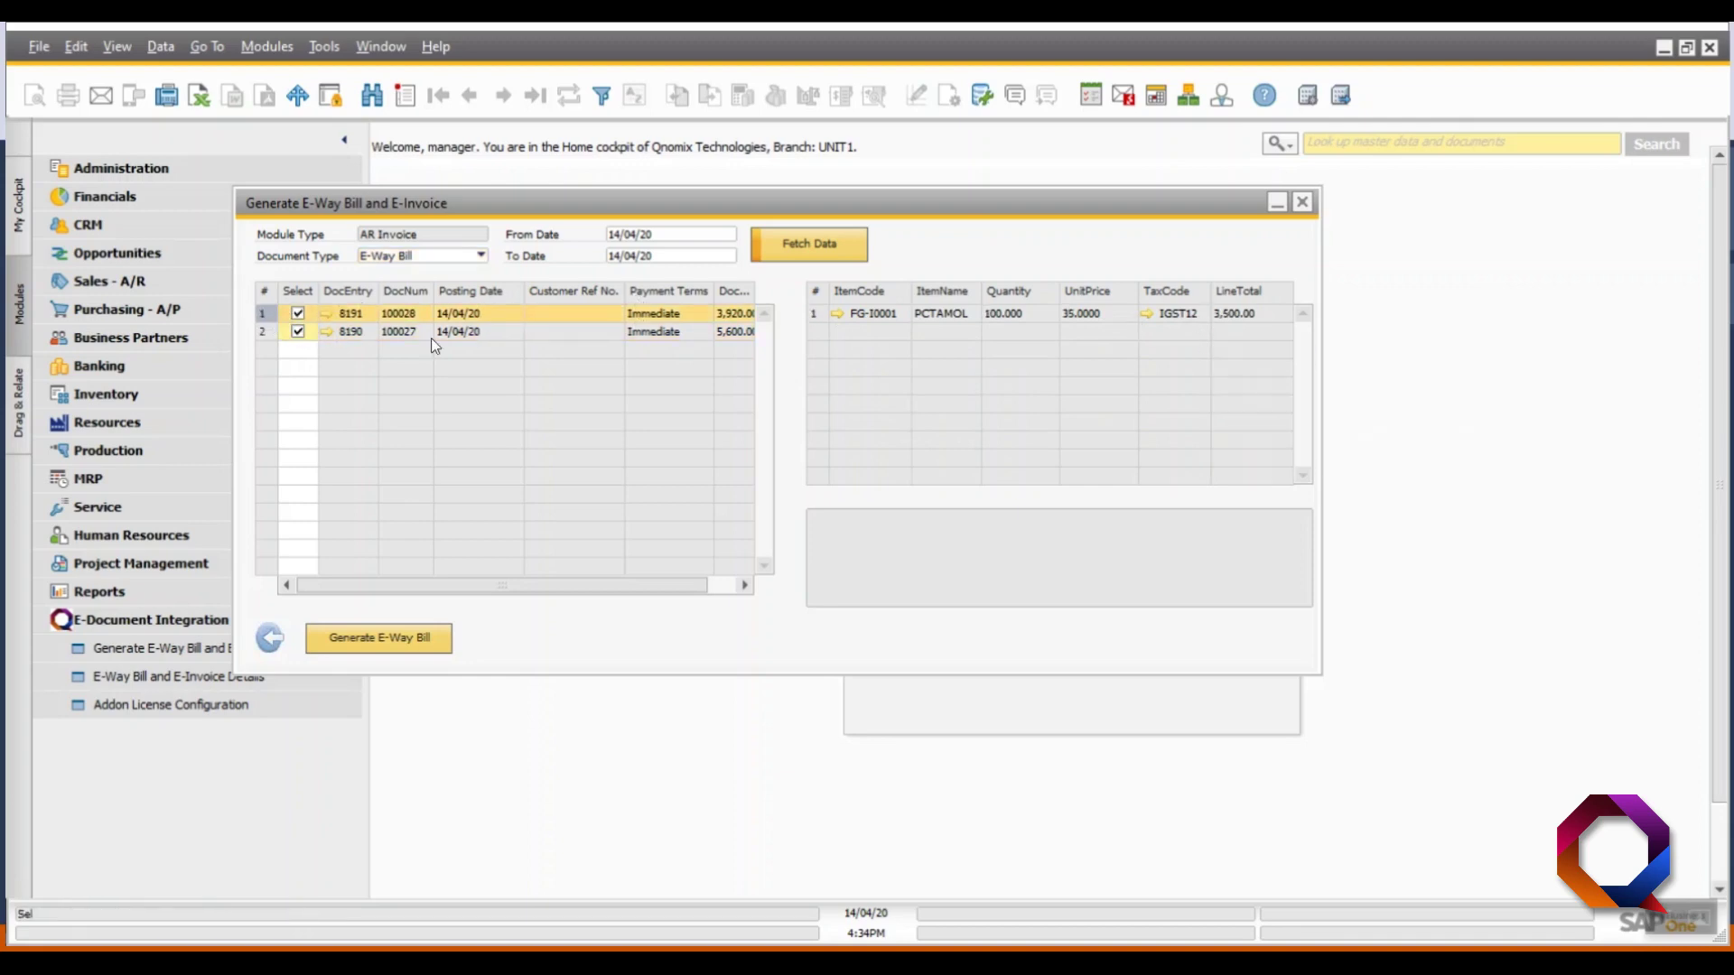
left_click(410, 638)
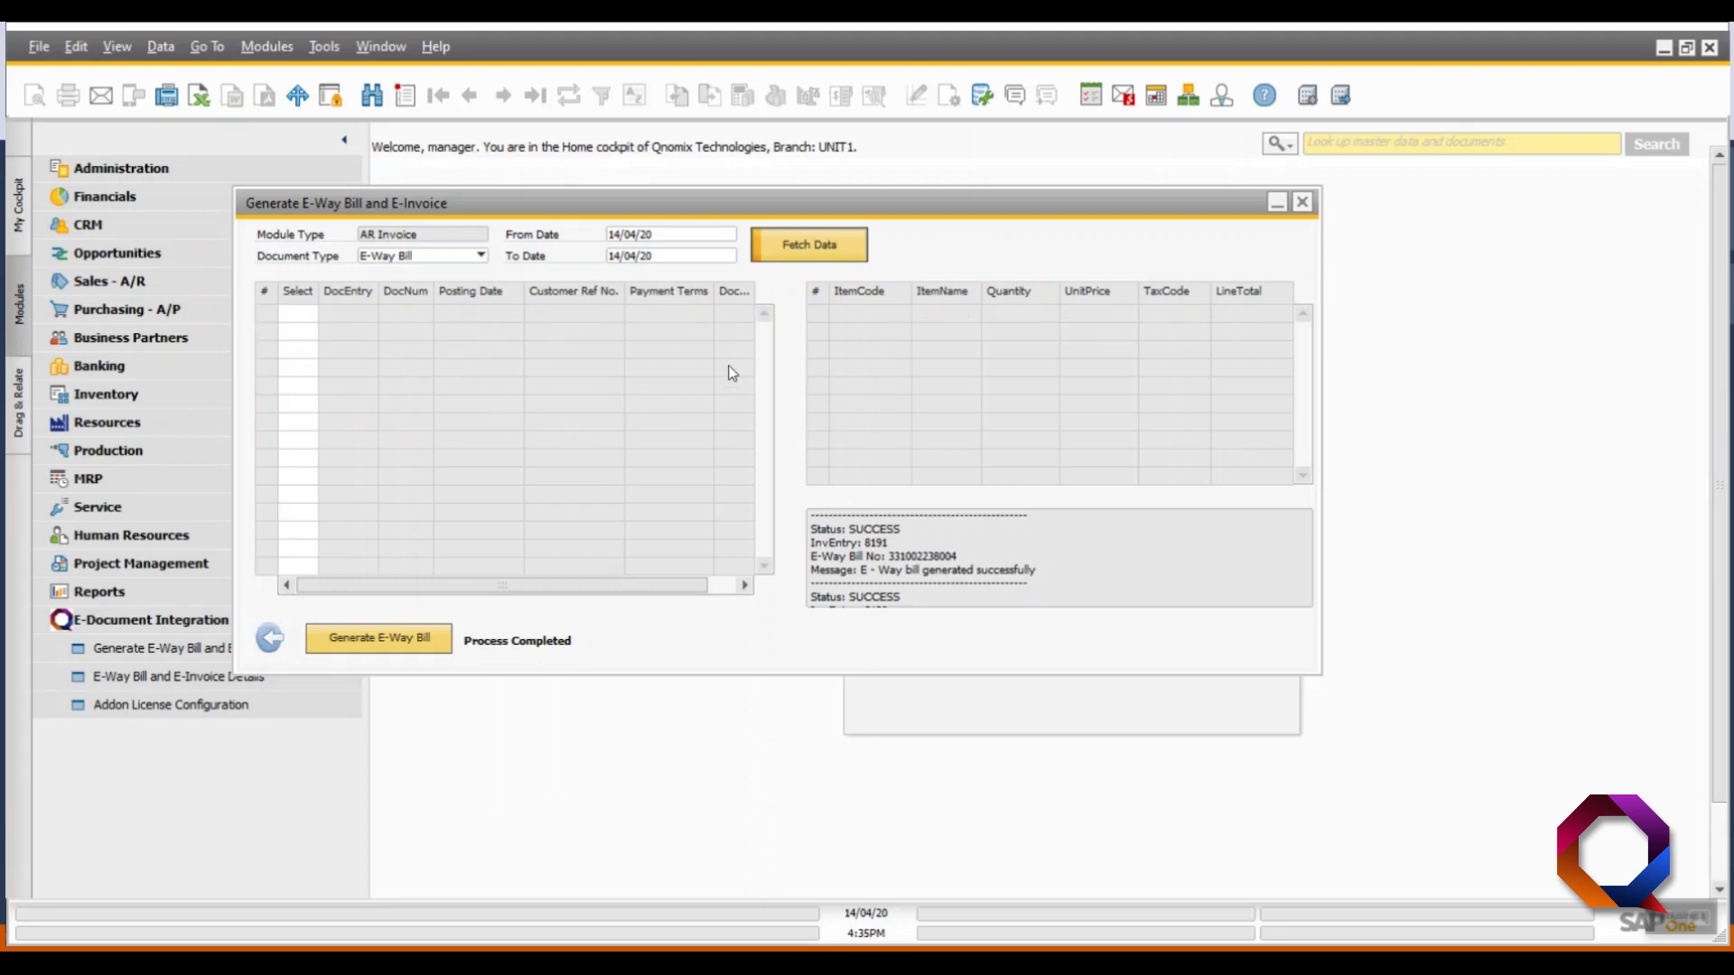
Step: Check both results show SUCCESS with e-way bill numbers, then close the results and form
double_click(896, 589)
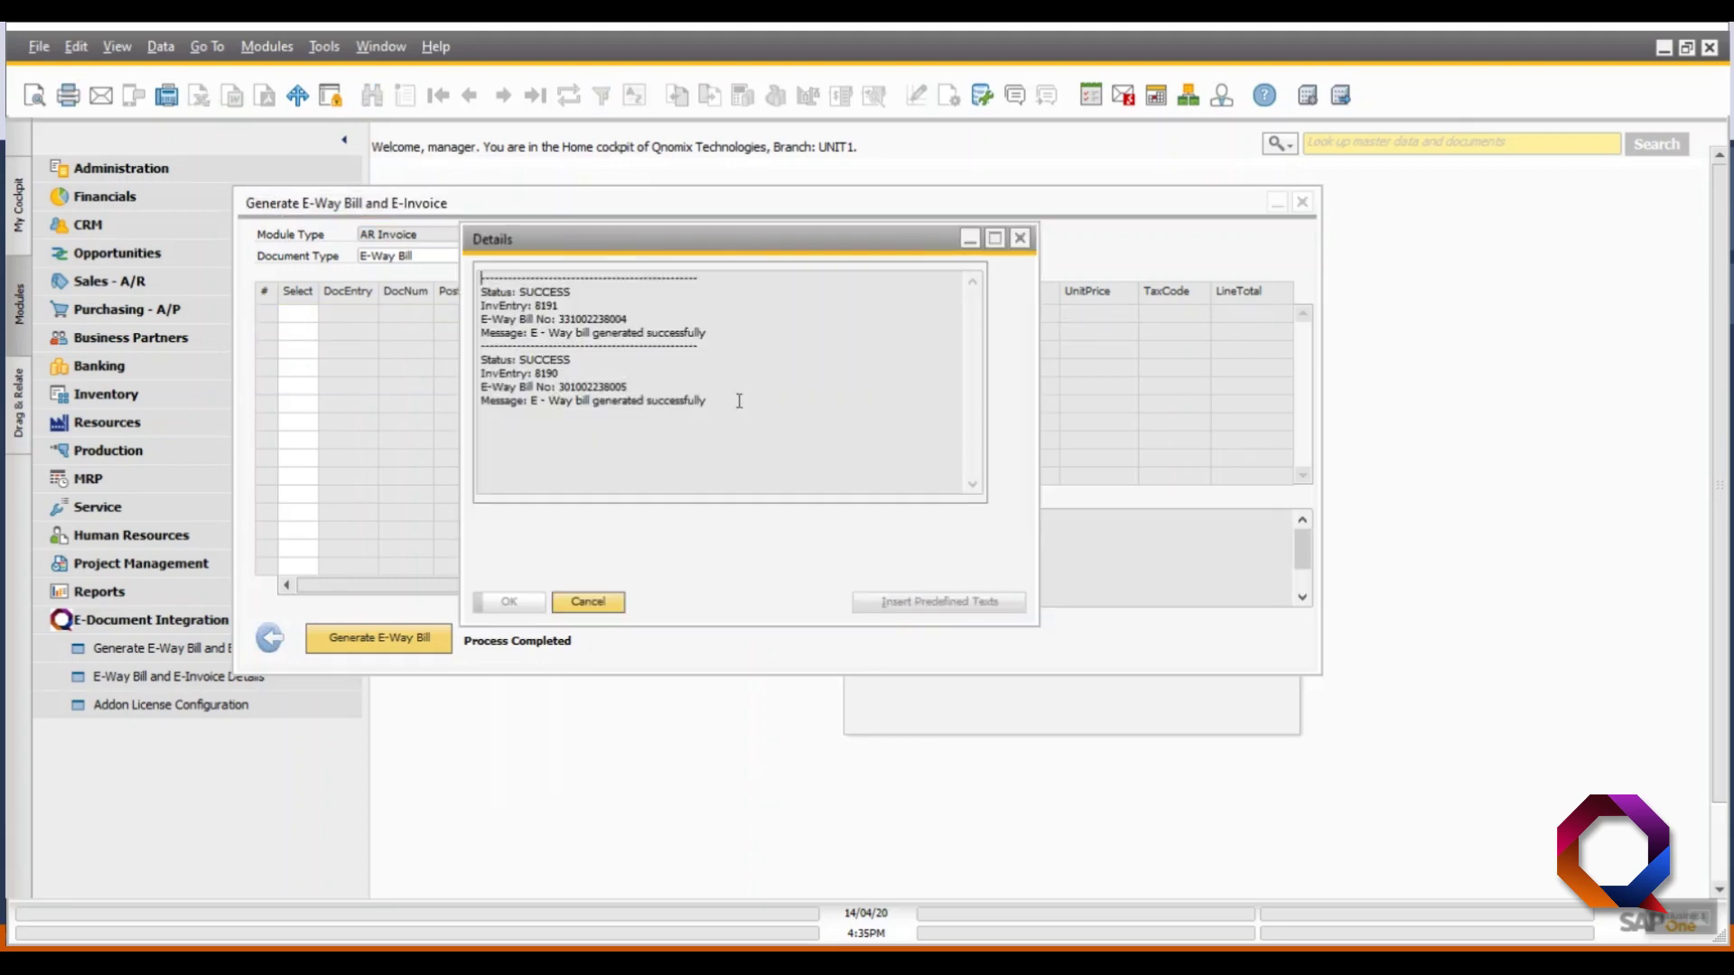
double_click(526, 289)
double_click(546, 306)
double_click(601, 321)
double_click(550, 359)
double_click(551, 373)
double_click(591, 388)
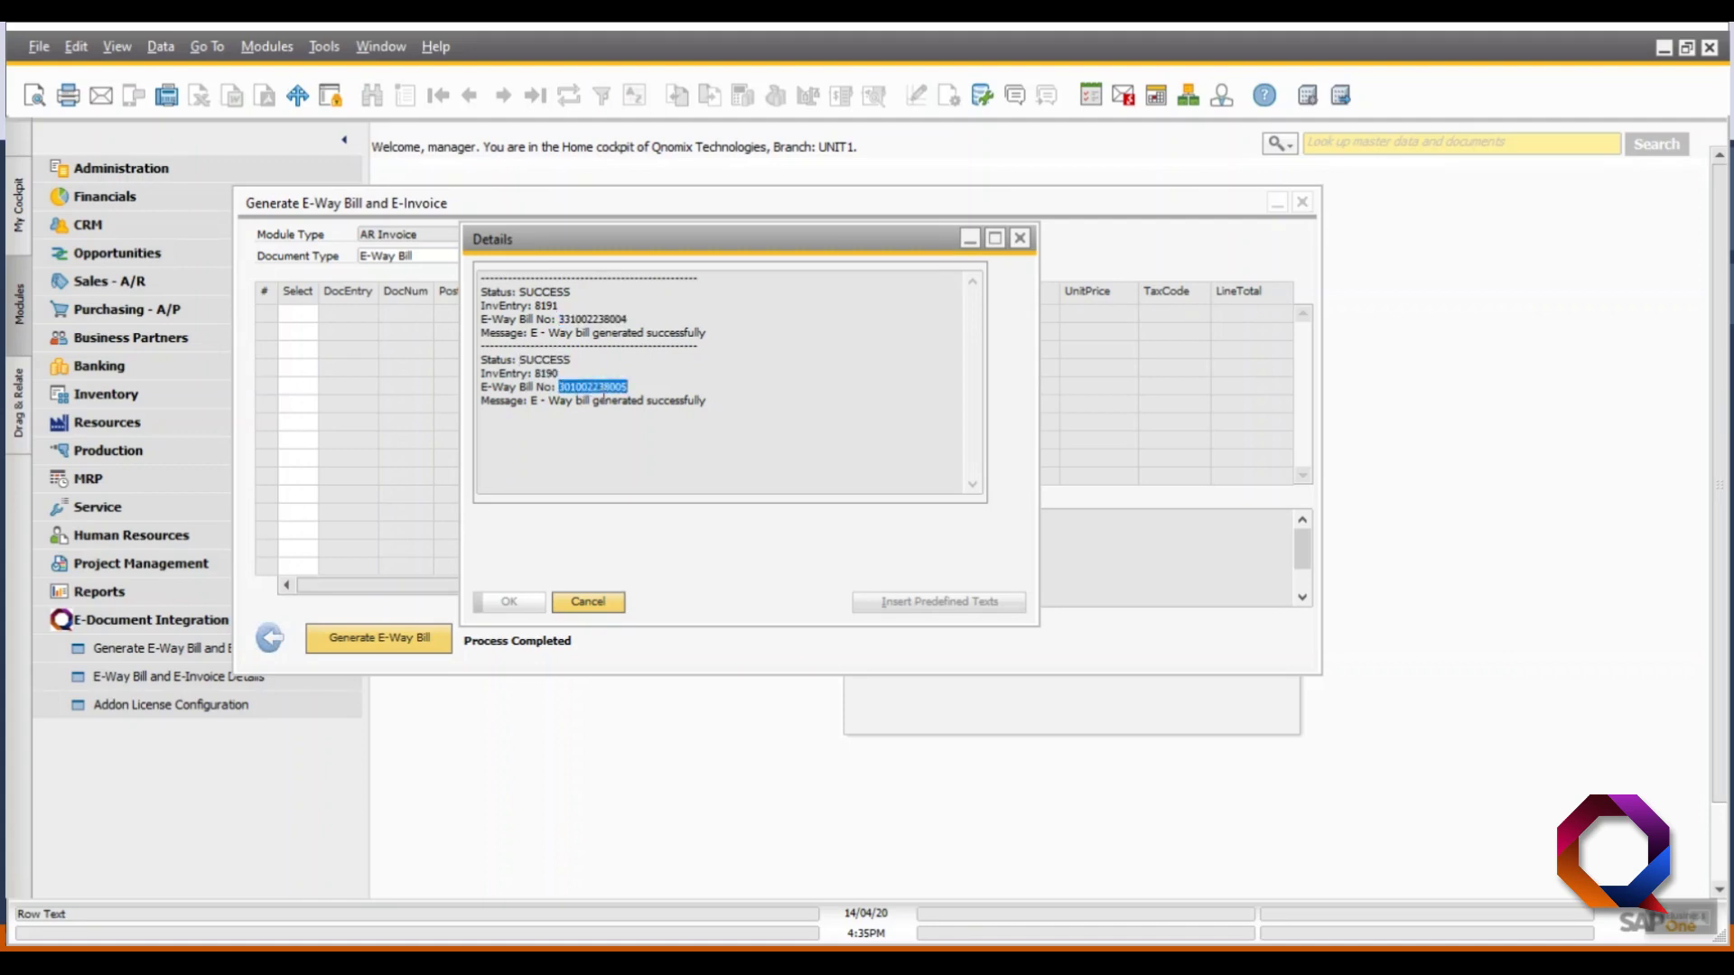
double_click(604, 400)
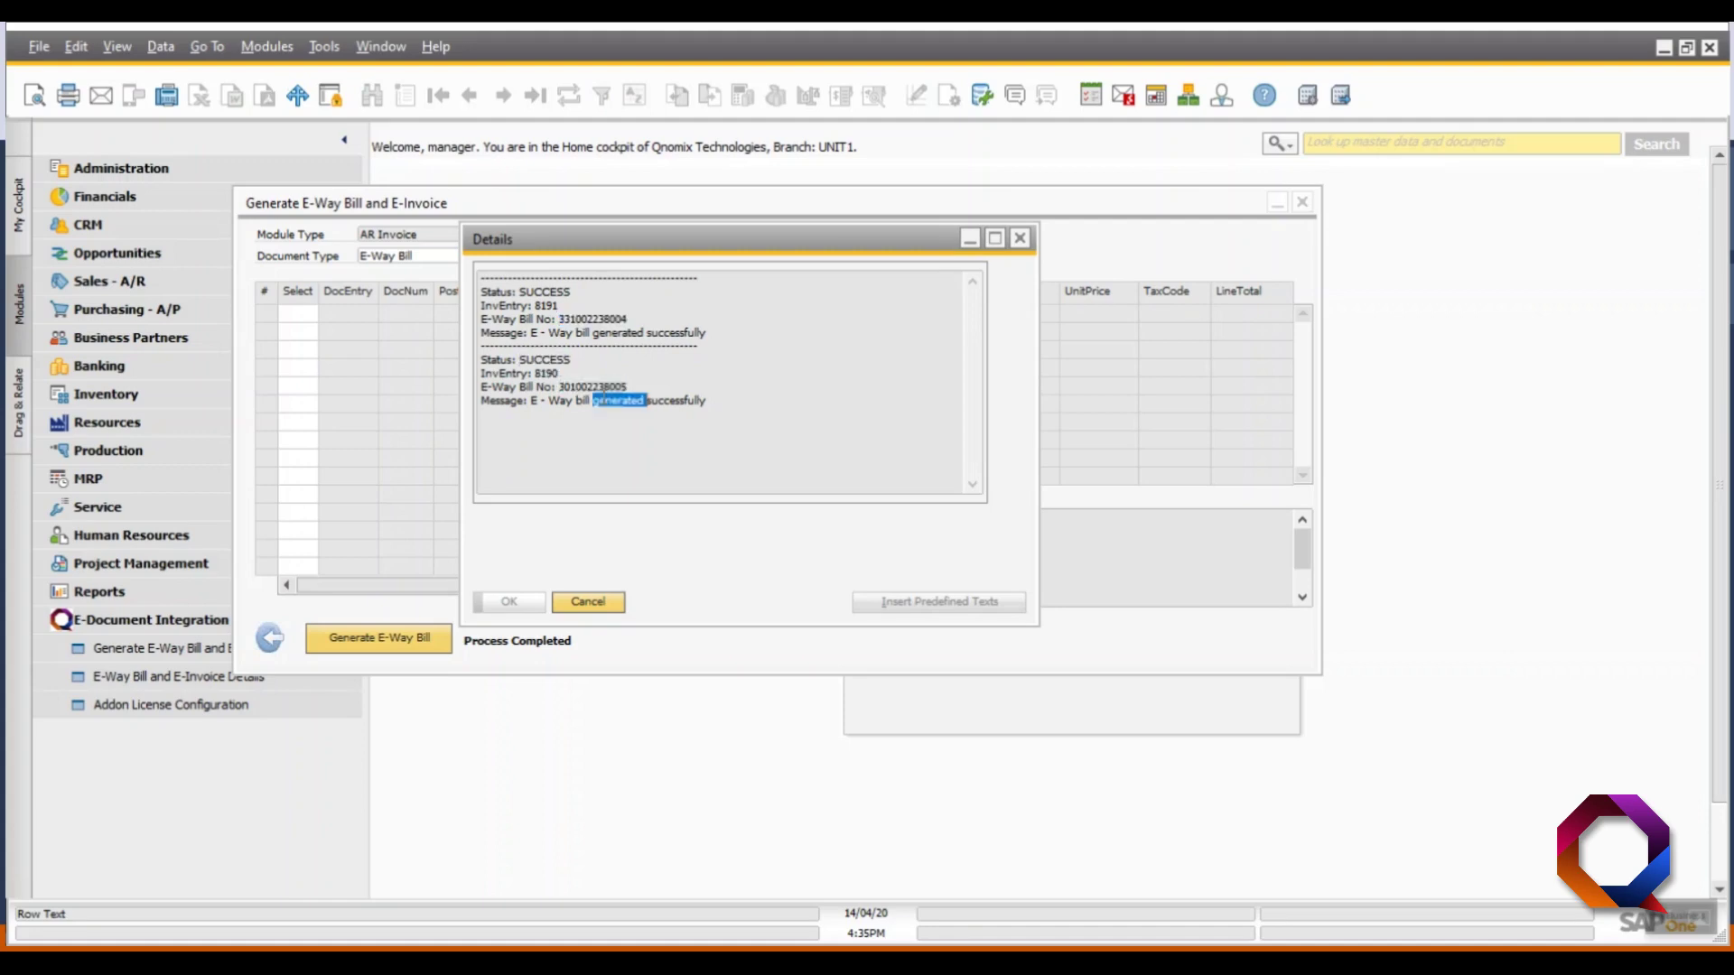
left_click(588, 602)
left_click(271, 638)
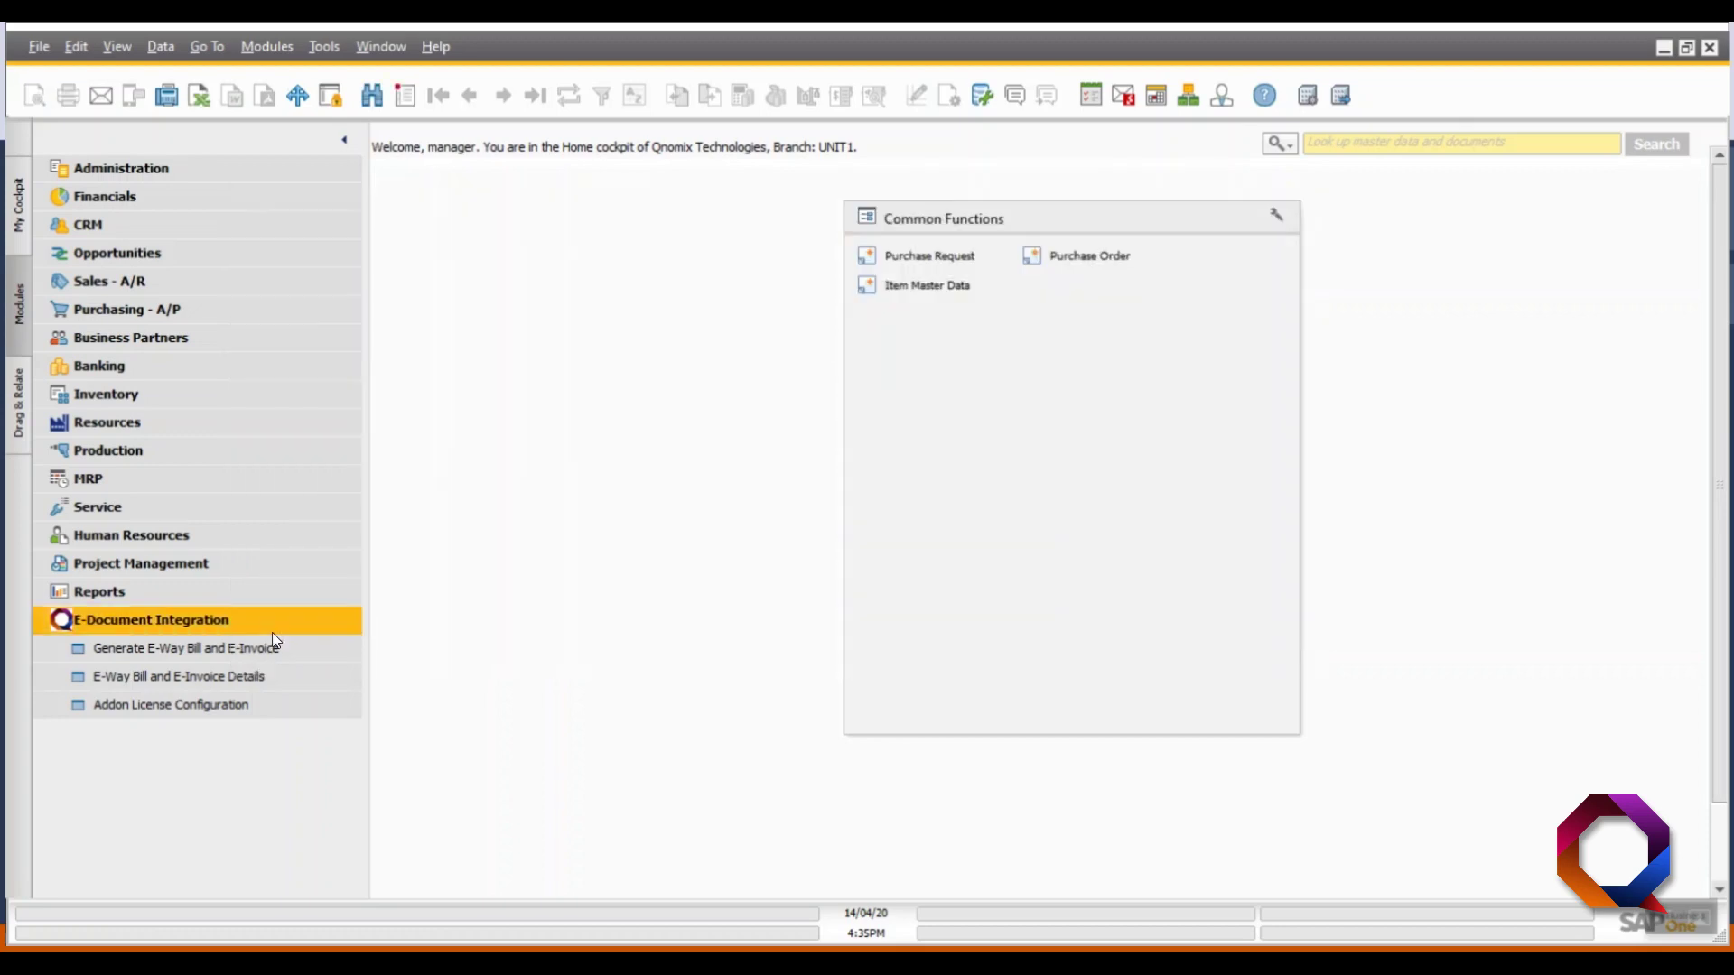
Step: Open A/R invoice 100028 and check its e-way bill number, date and expiration date
left_click(149, 289)
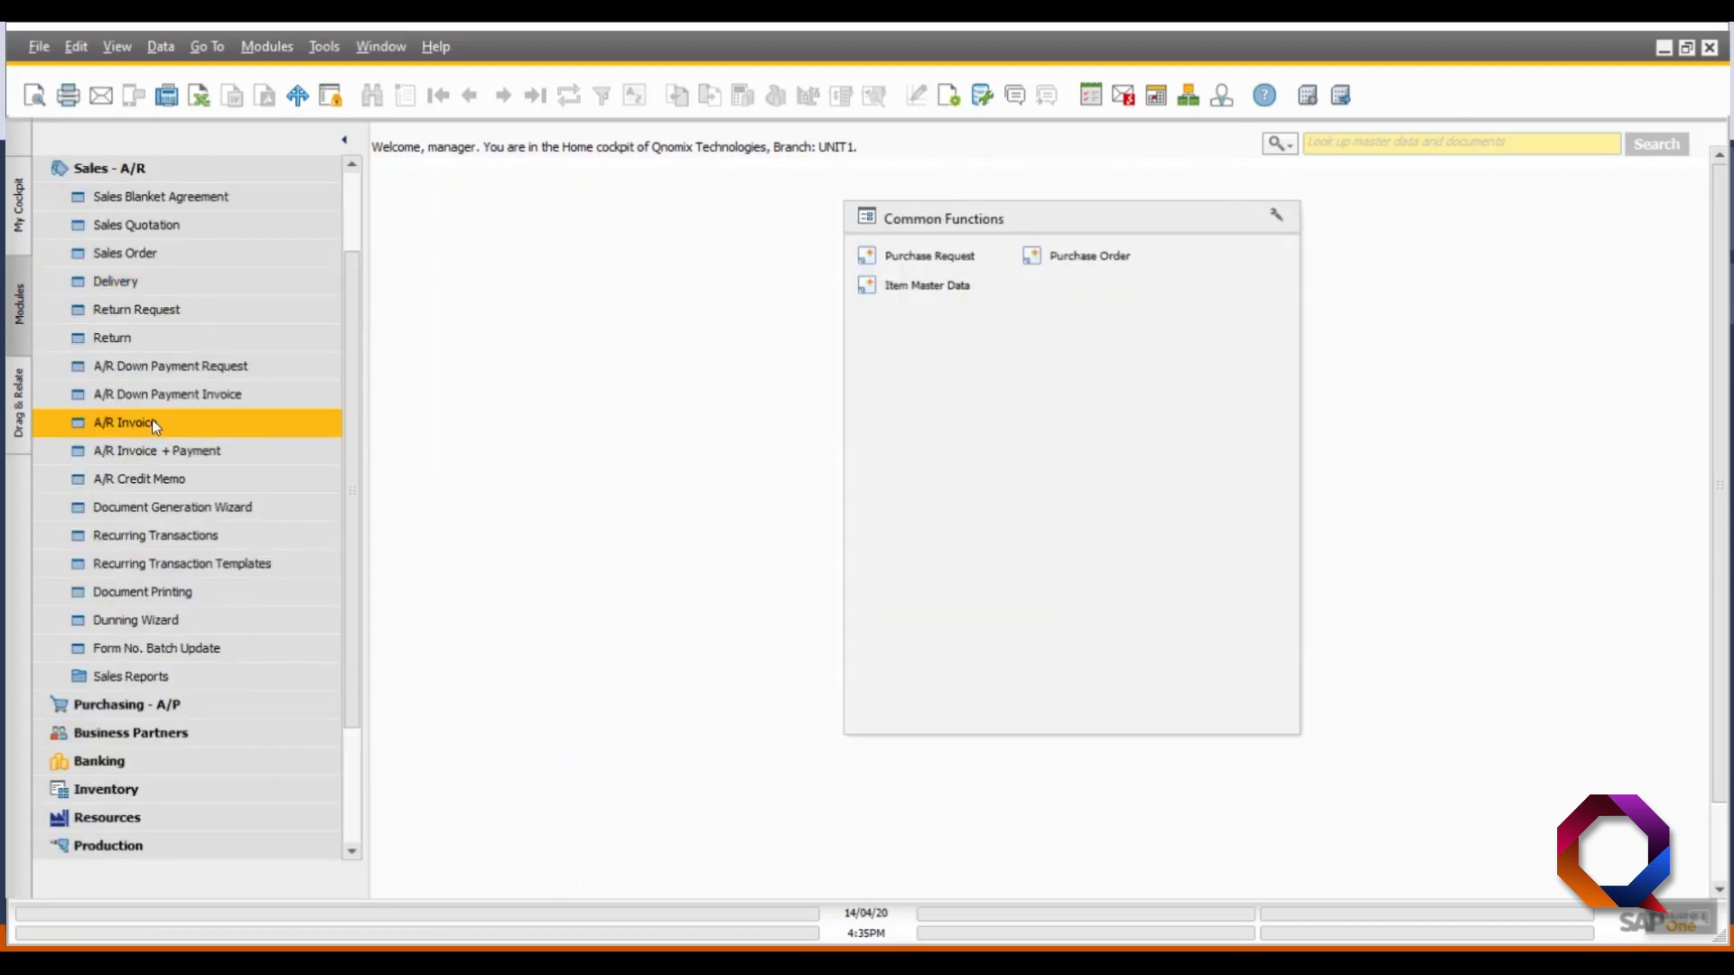
left_click(154, 421)
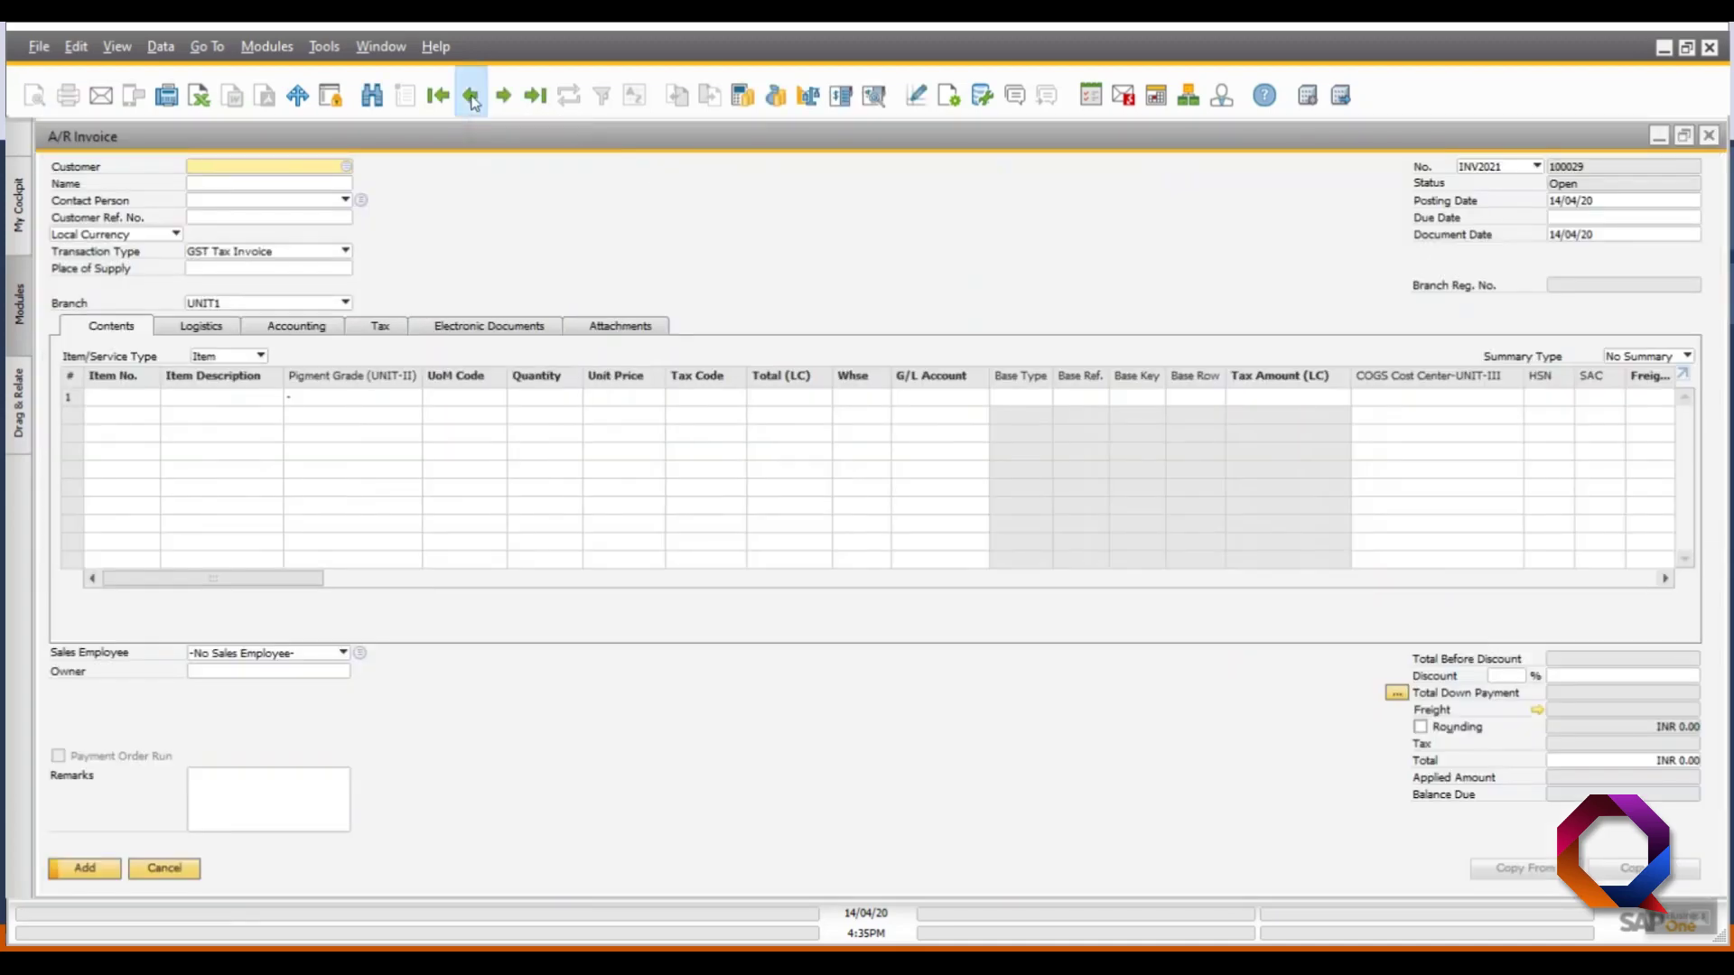
left_click(469, 95)
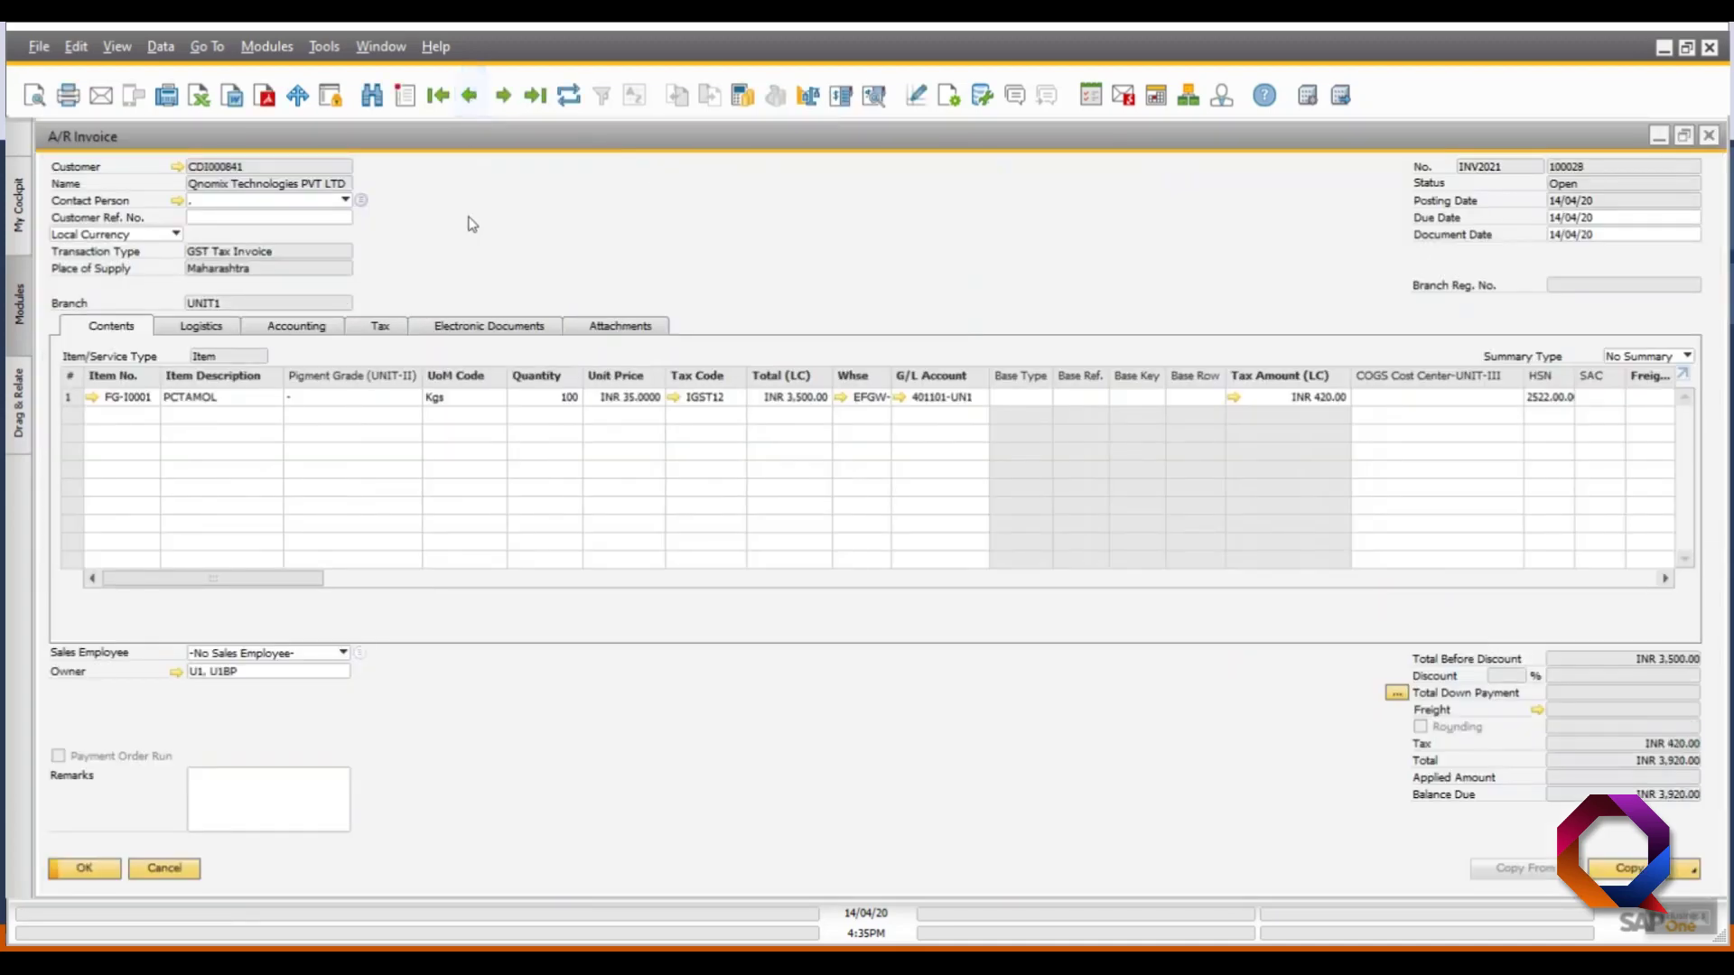
left_click(485, 327)
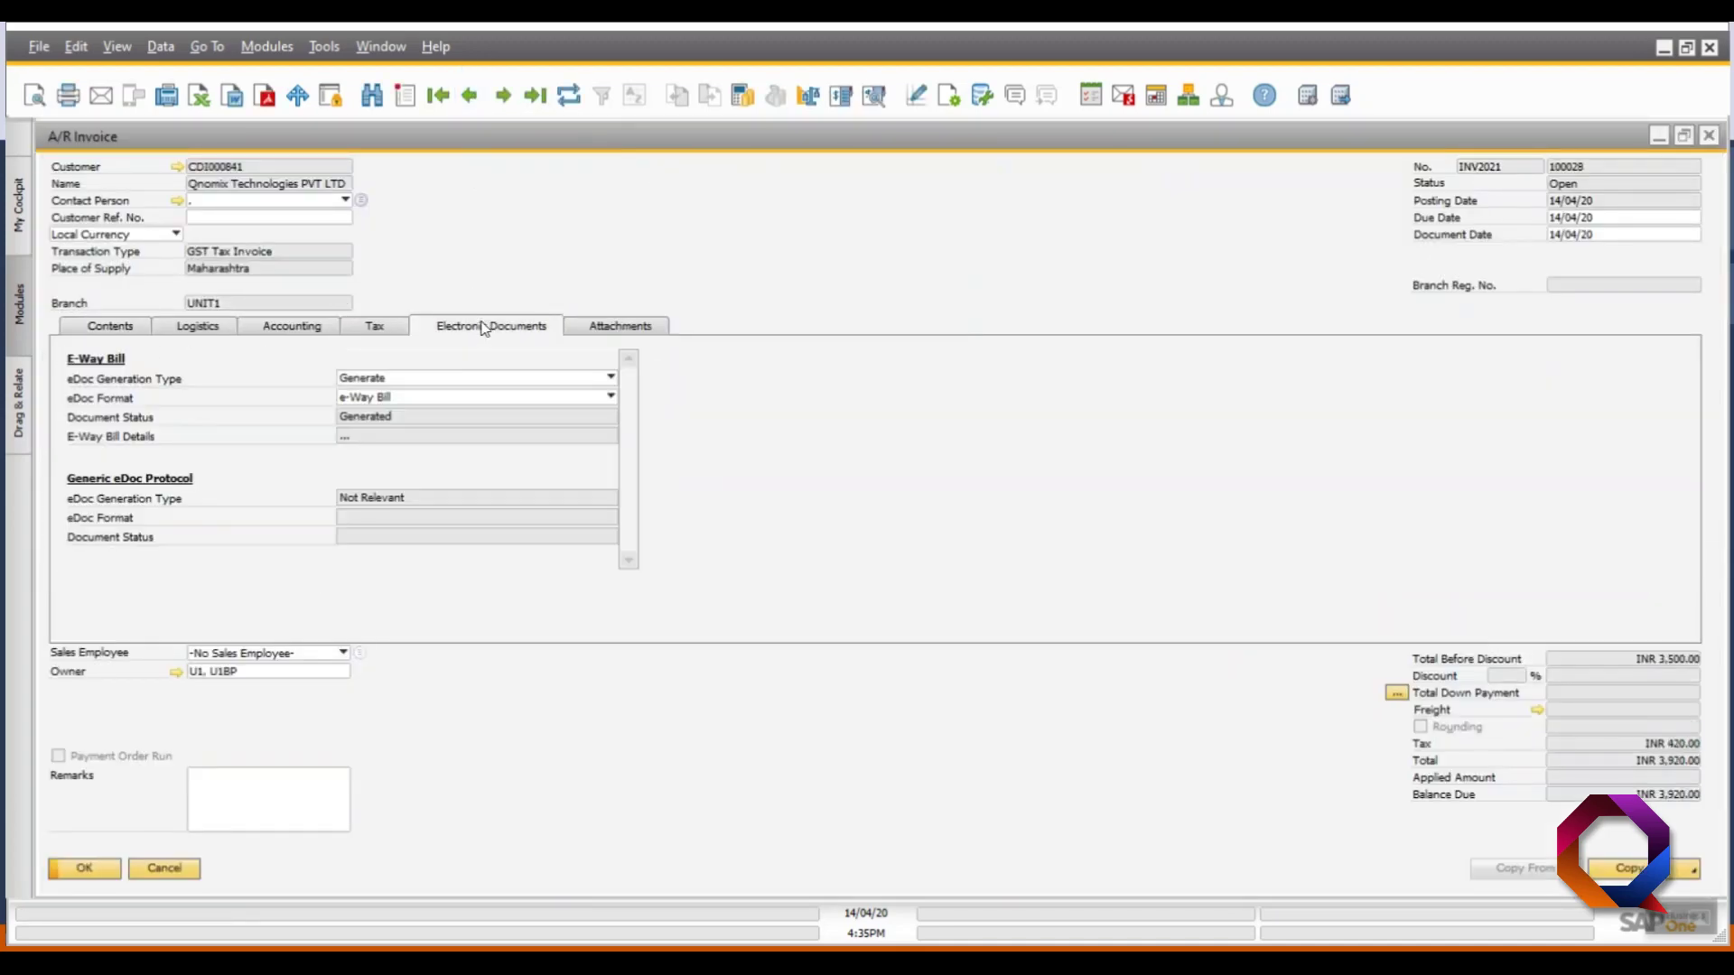
left_click(421, 436)
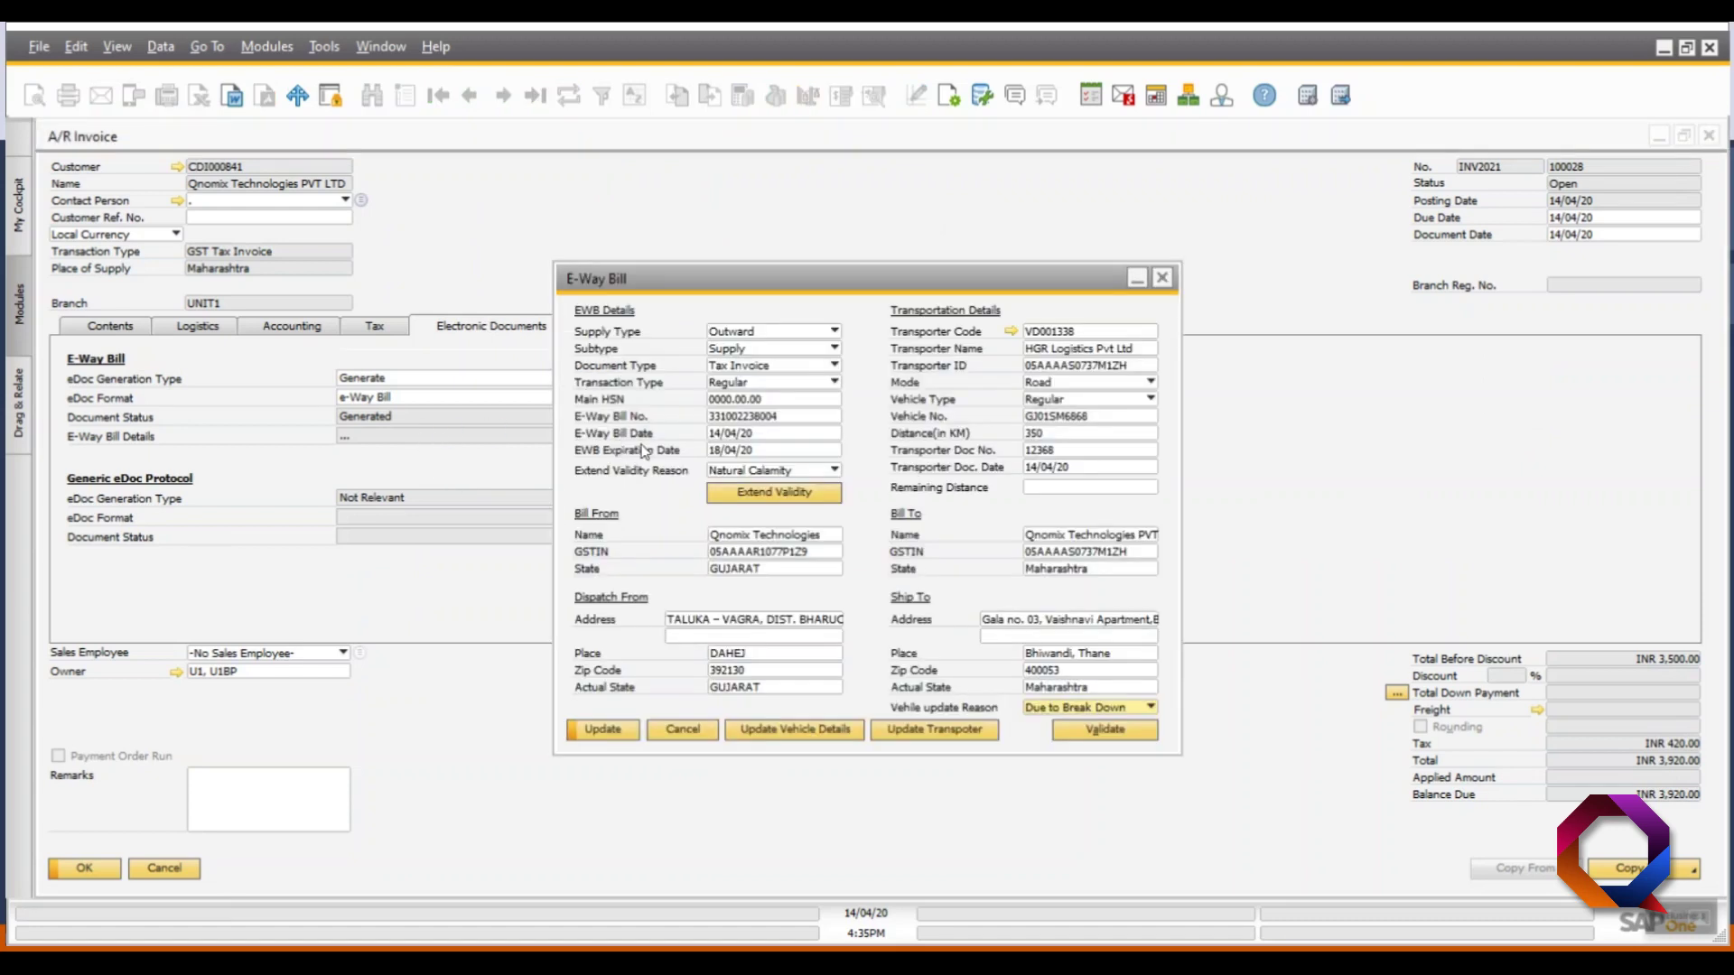
double_click(792, 418)
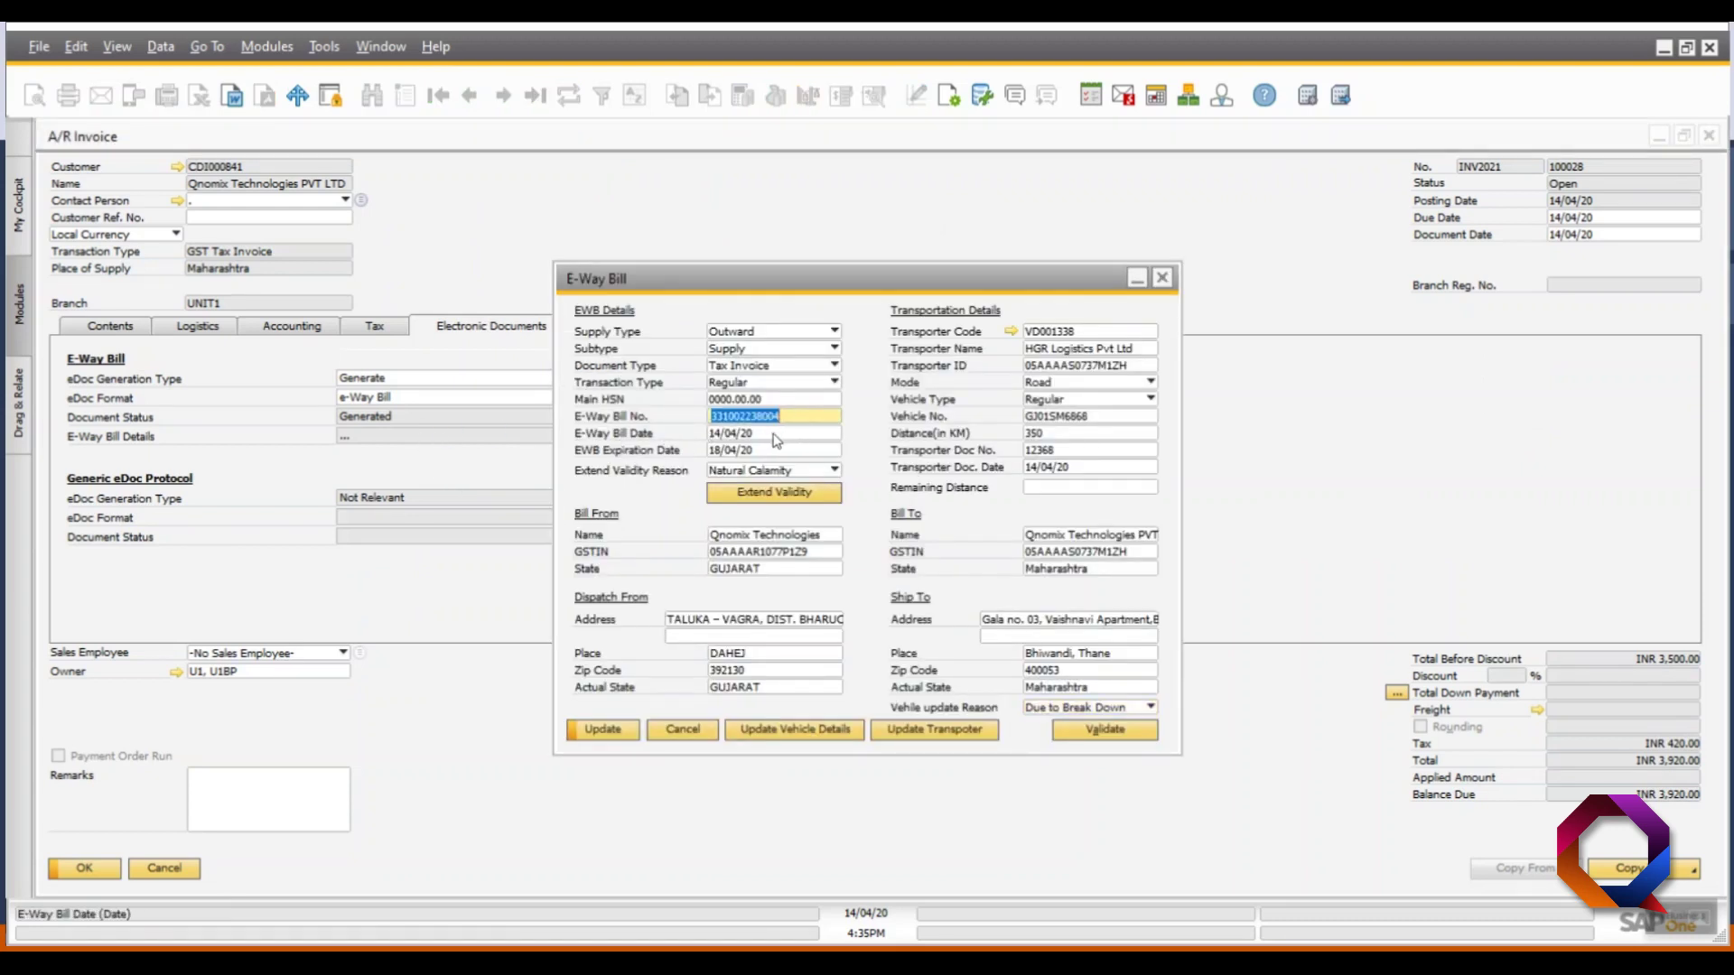
left_click(770, 434)
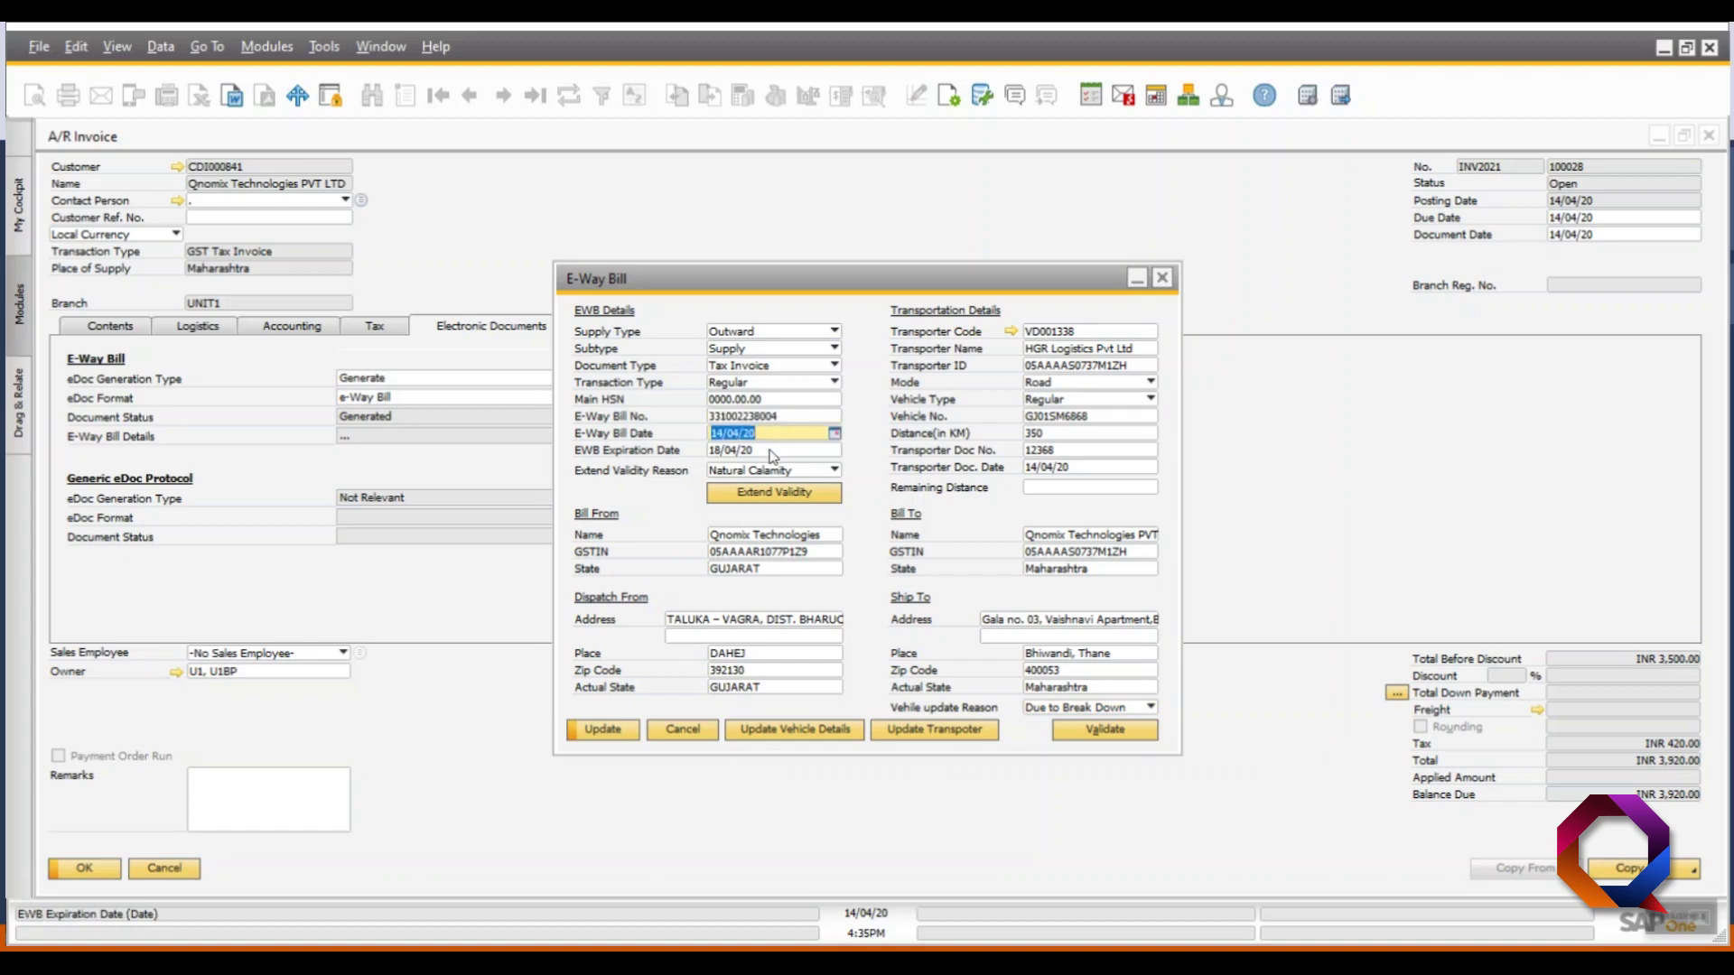
left_click(770, 450)
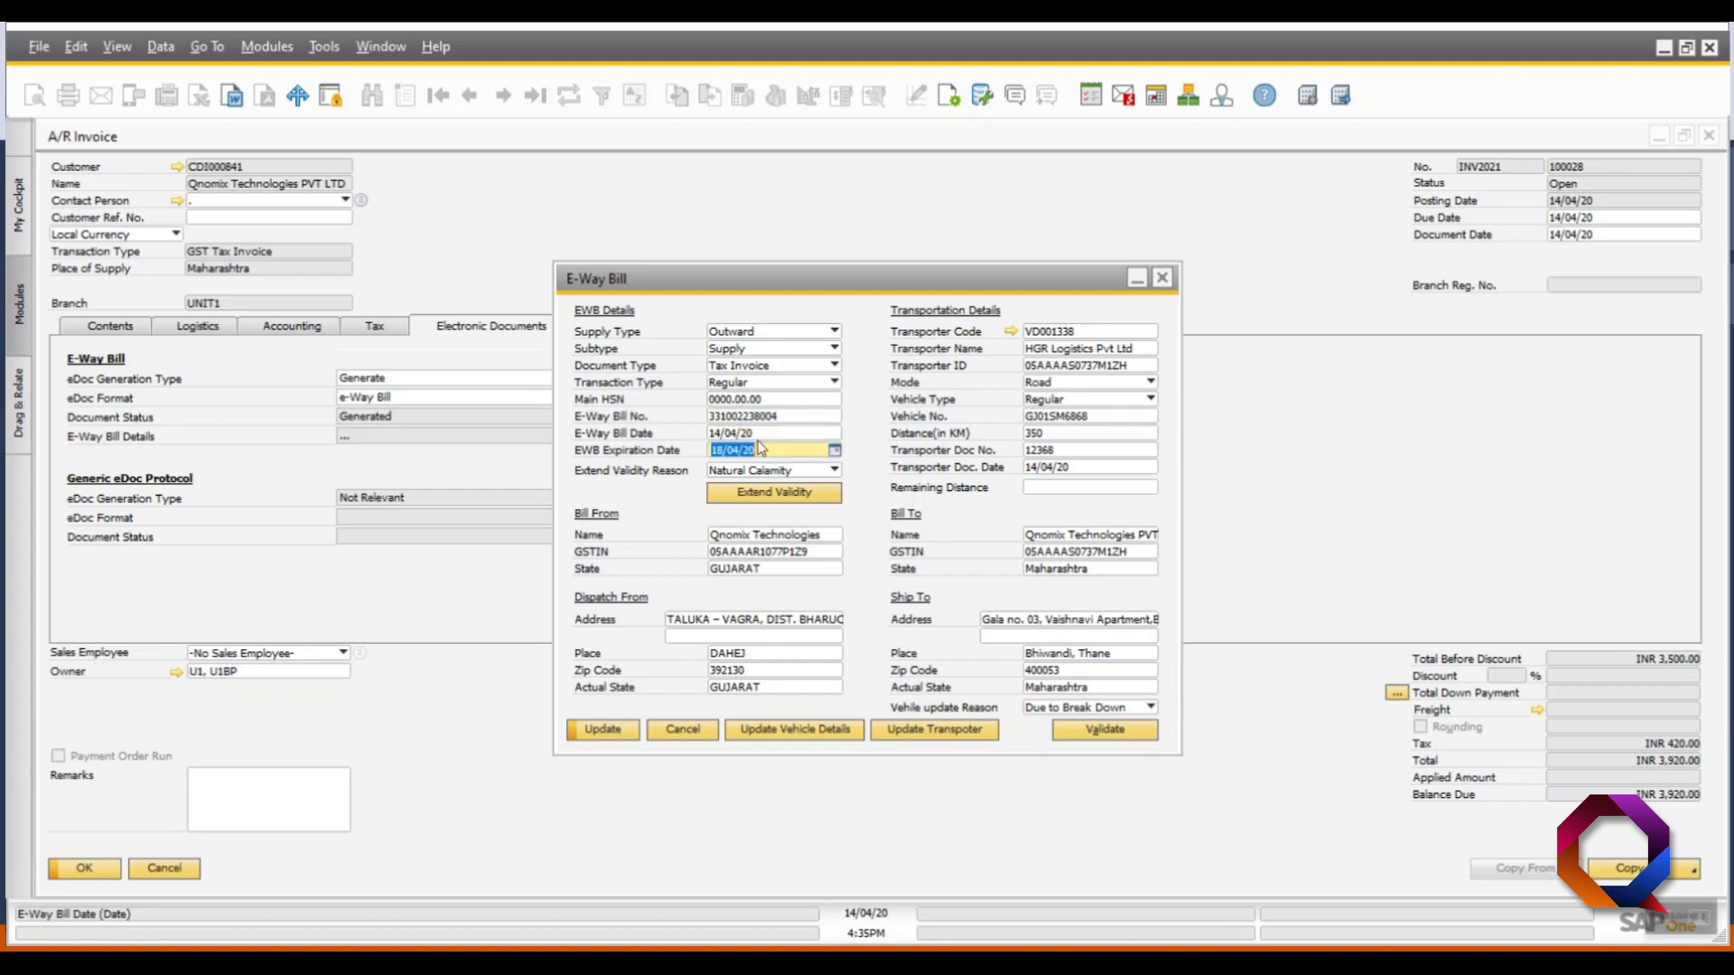
left_click(687, 737)
Step: Preview the invoice using the E-Way Bill System layout
left_click(42, 52)
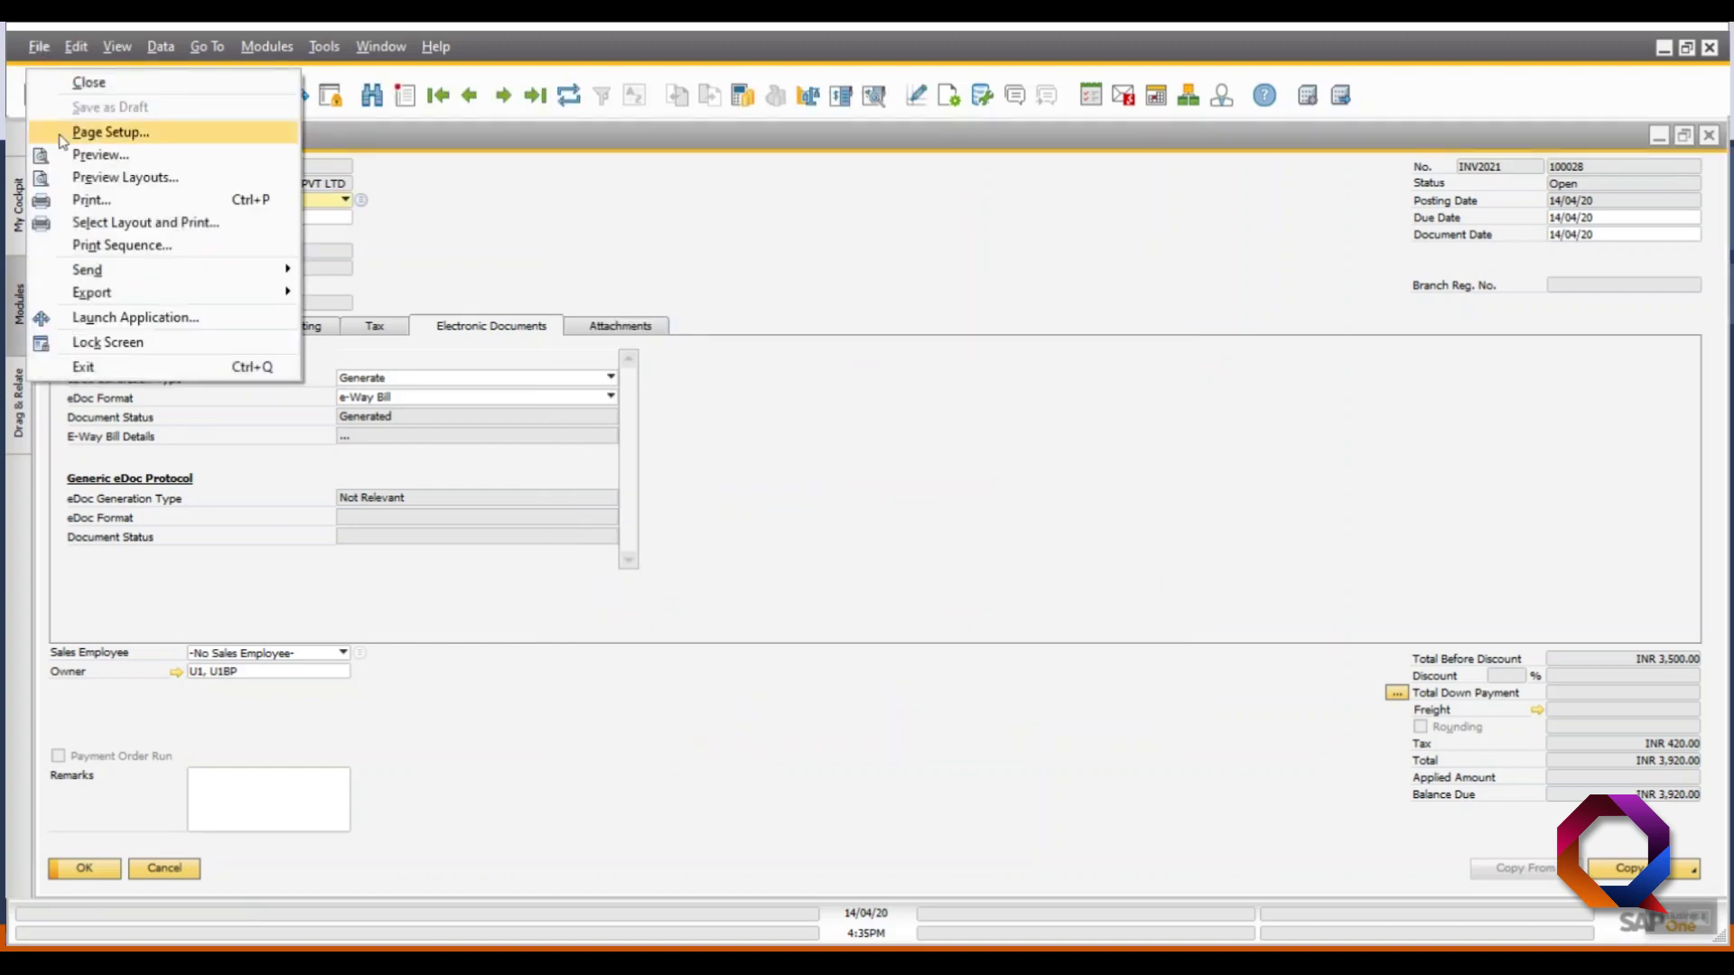
left_click(102, 178)
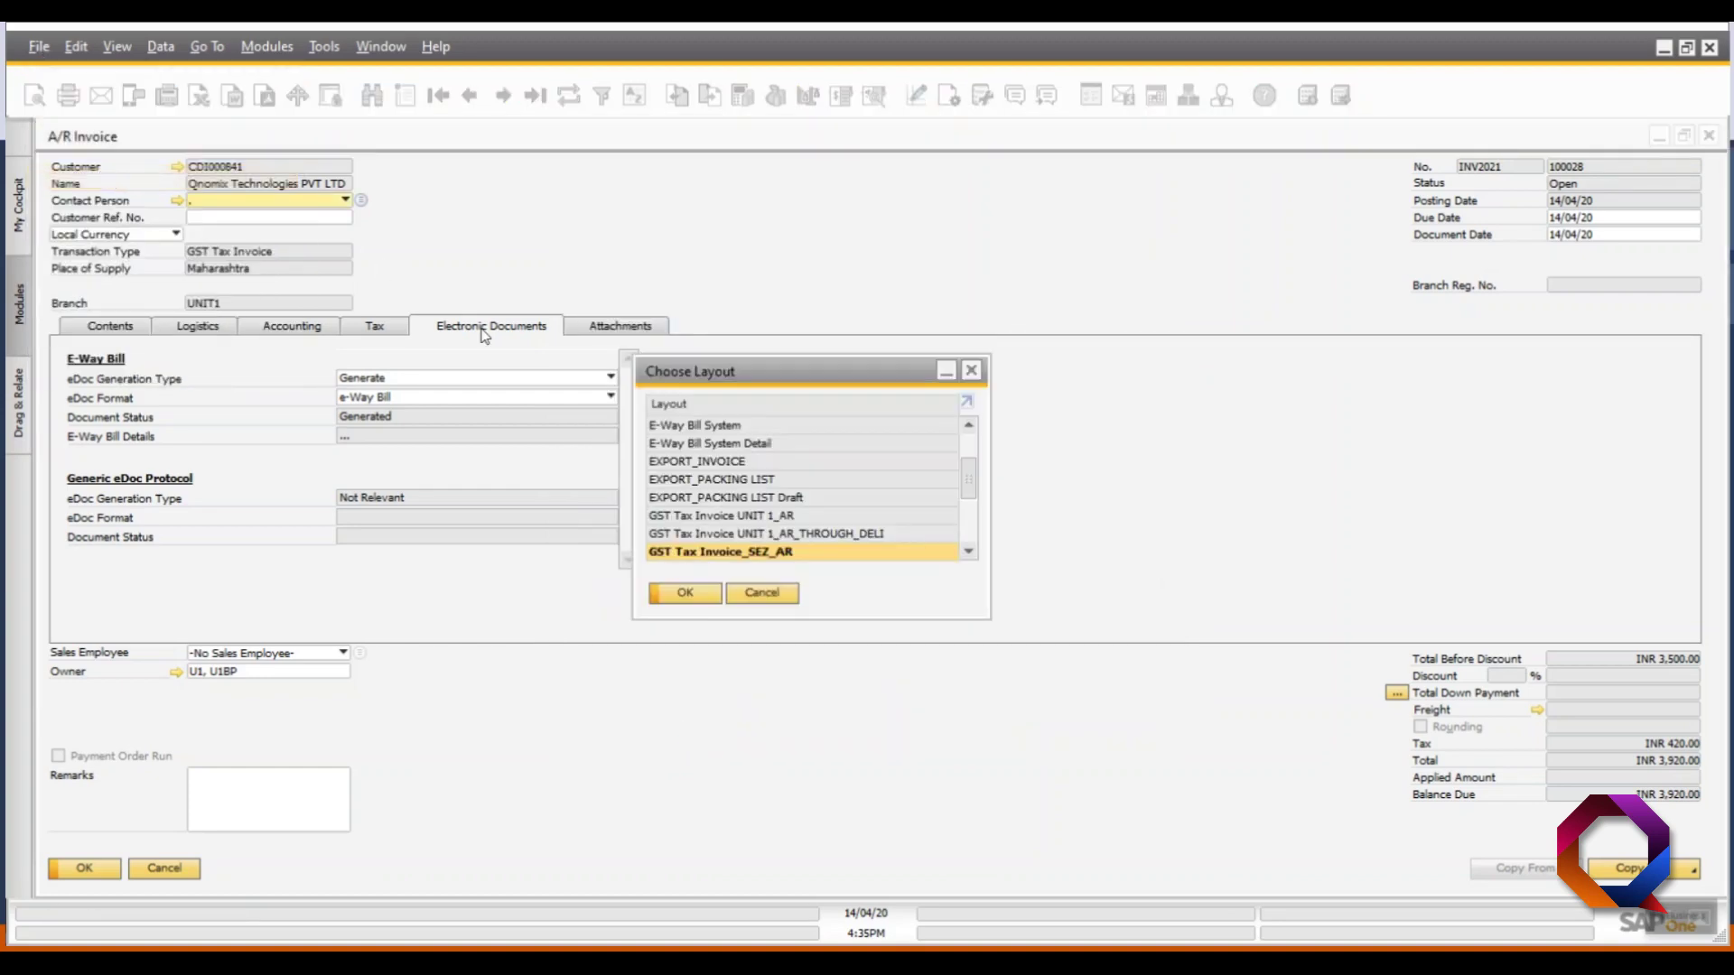
left_click(744, 427)
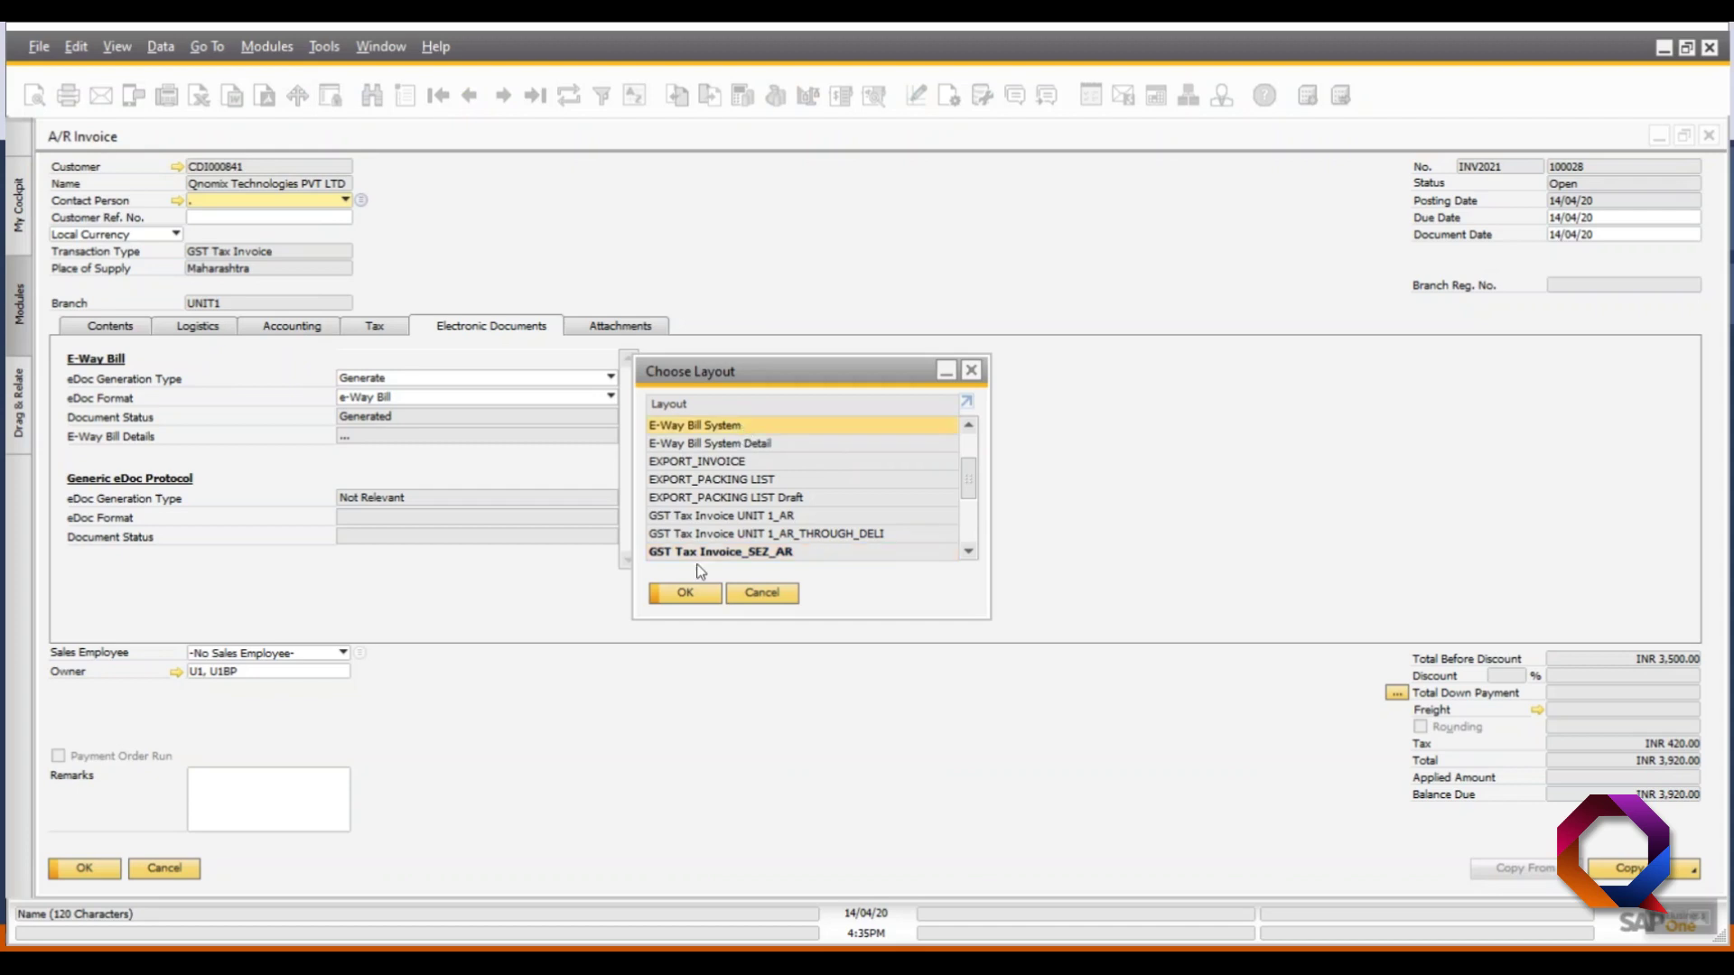
left_click(695, 595)
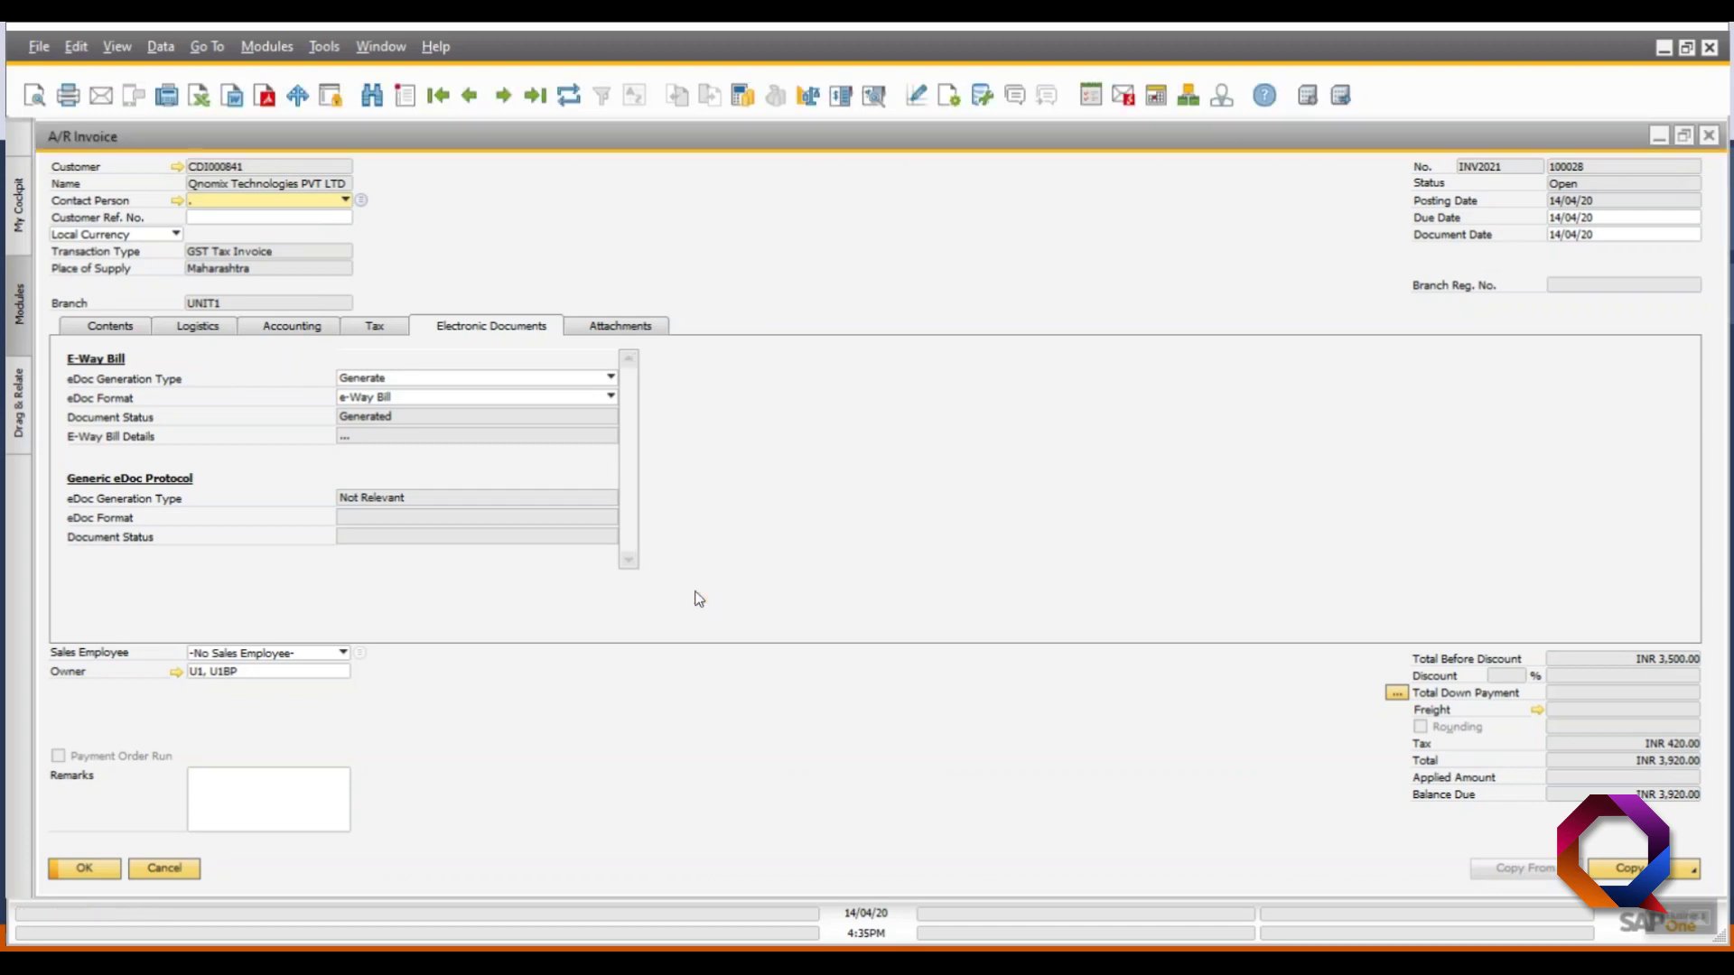
left_click(521, 437)
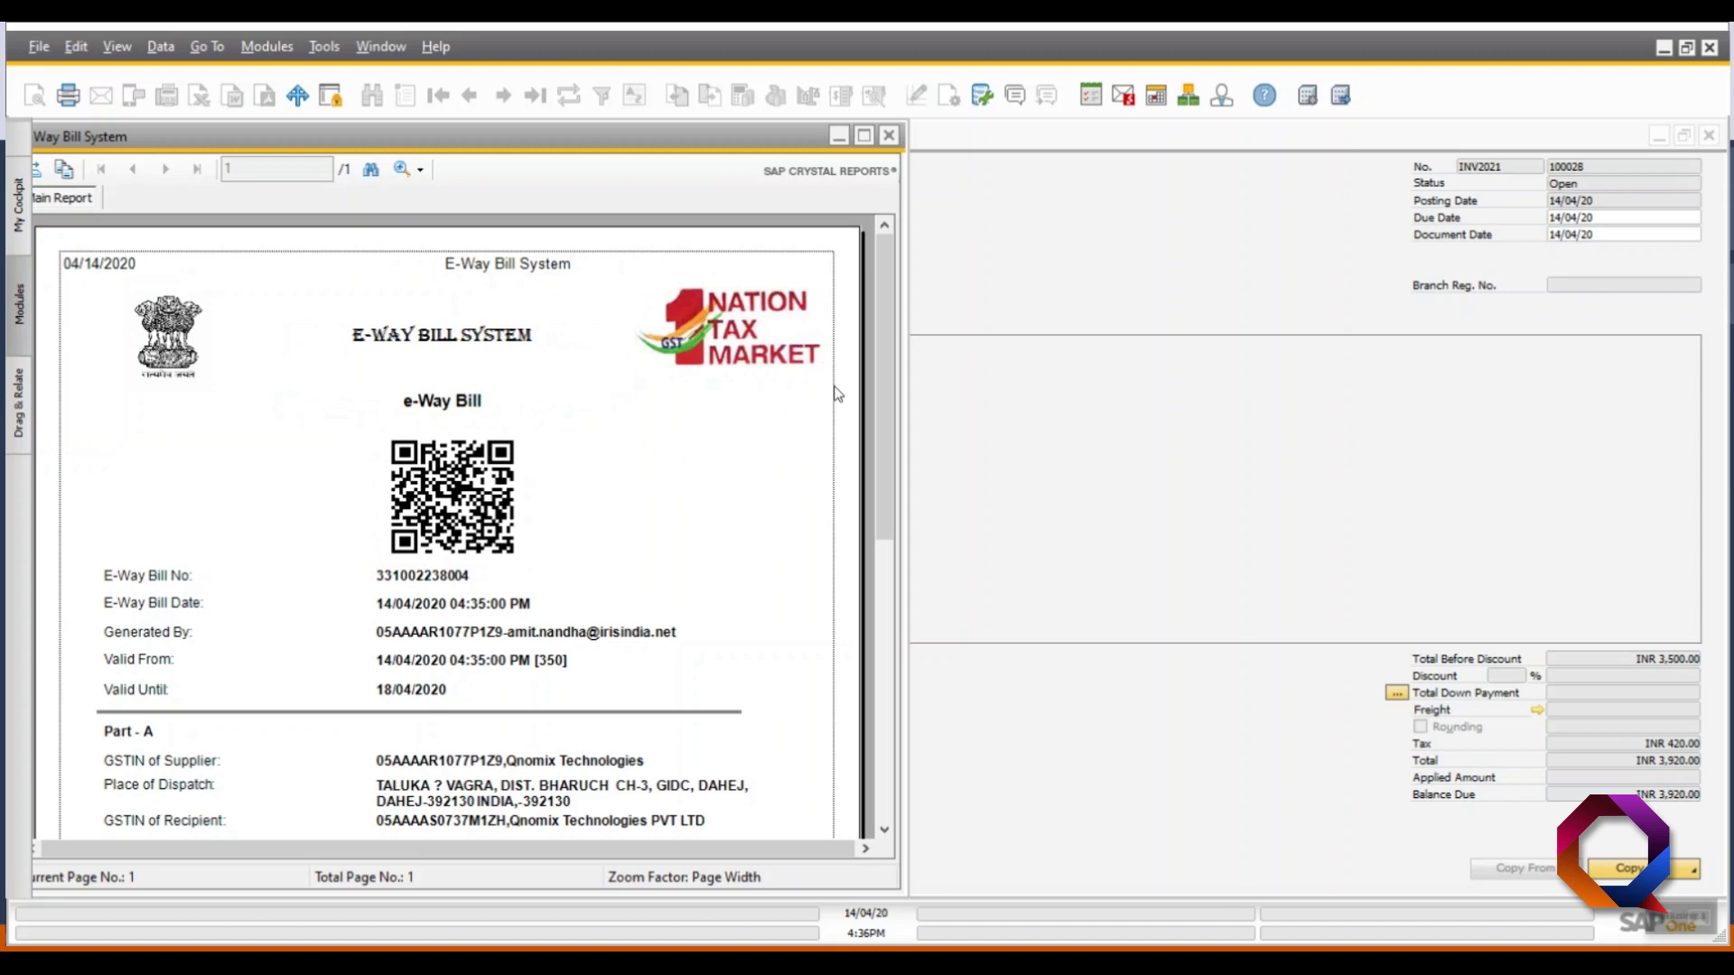
Step: Scroll through the E-Way Bill System preview, then close it and the batch report
left_click_drag(883, 436, 910, 662)
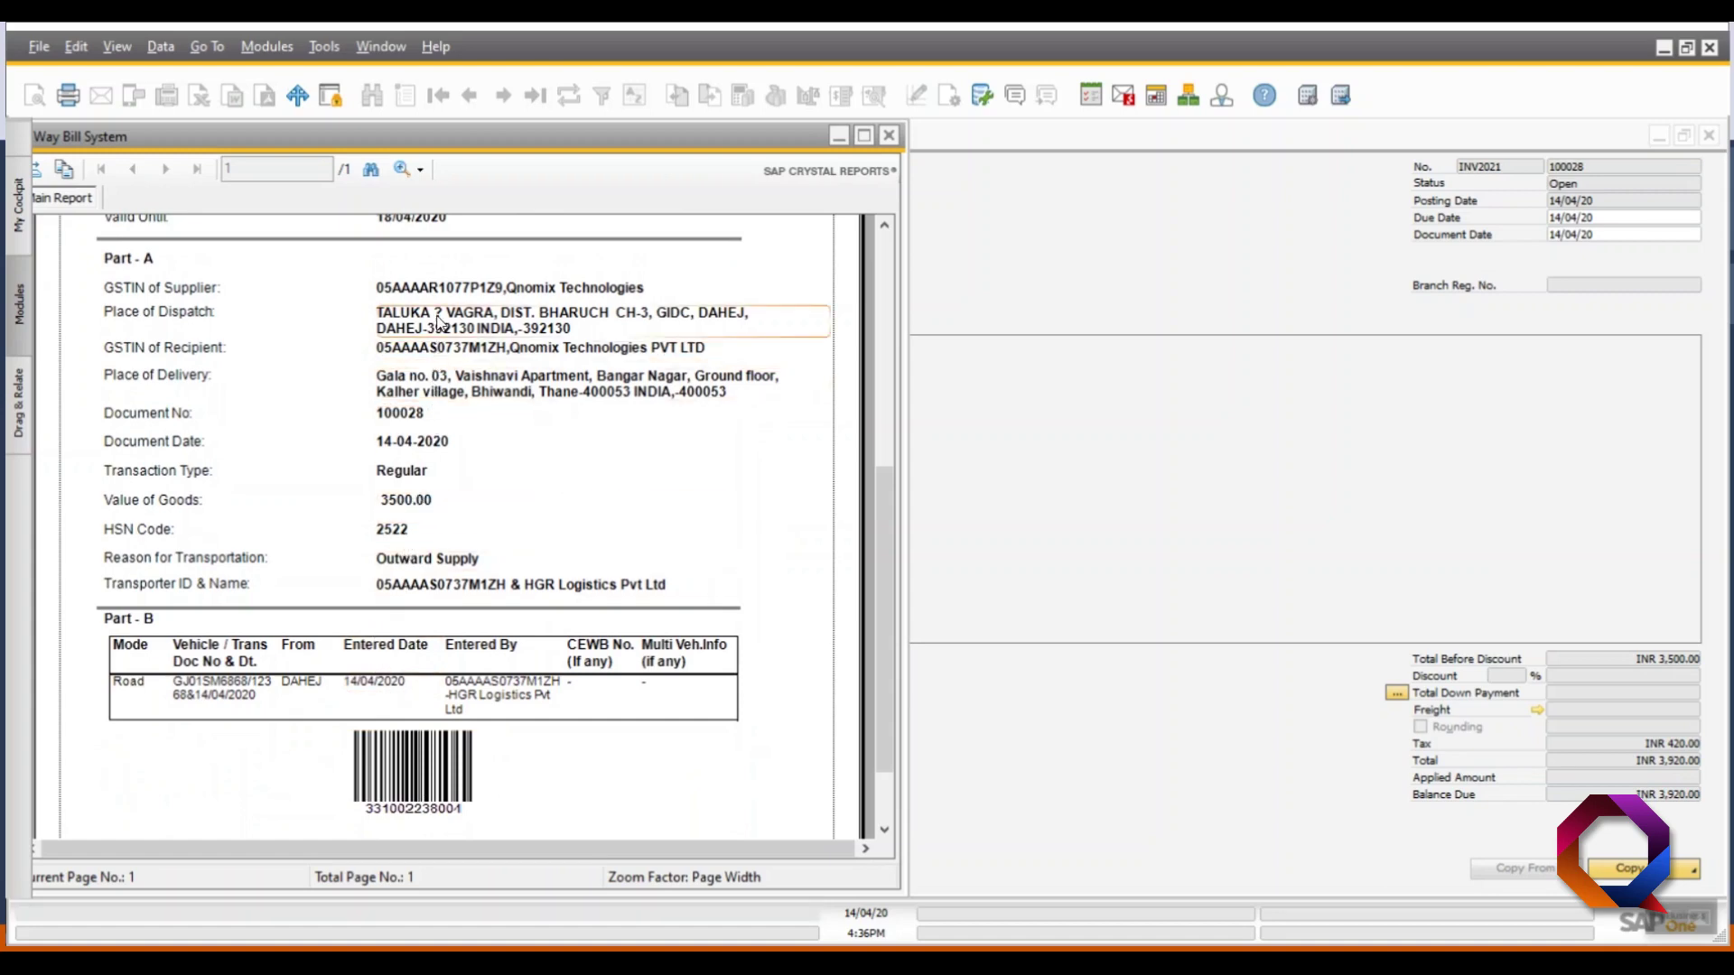
left_click_drag(880, 567, 880, 616)
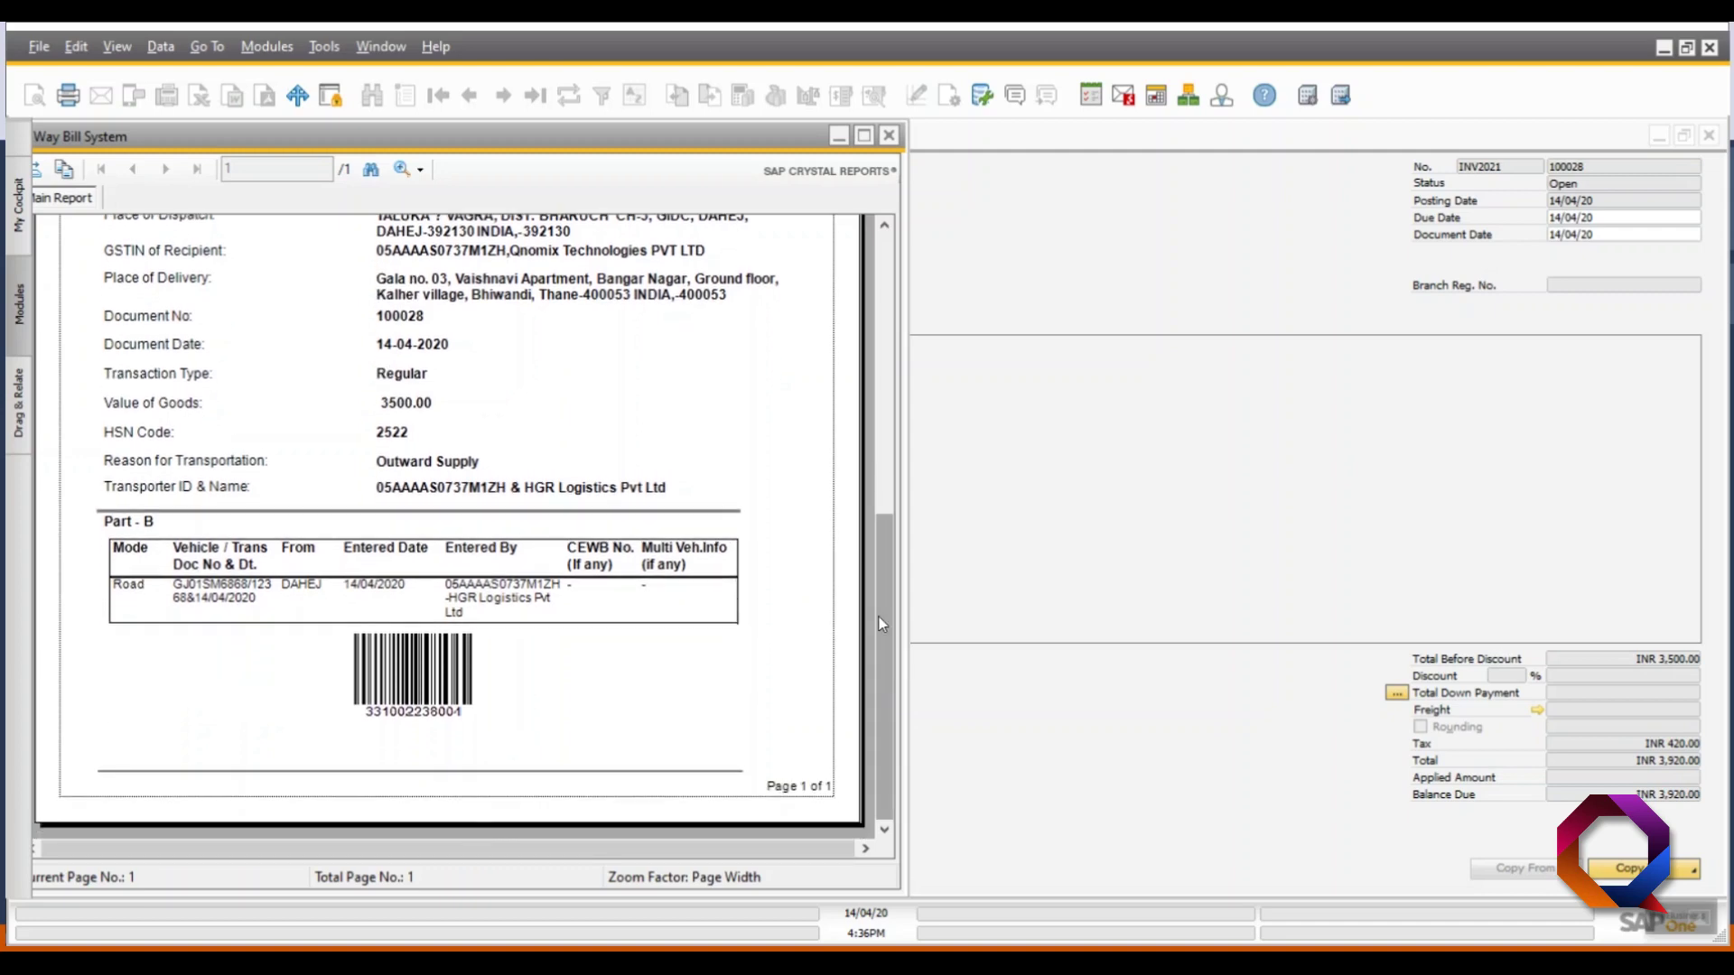
left_click(889, 136)
left_click(708, 136)
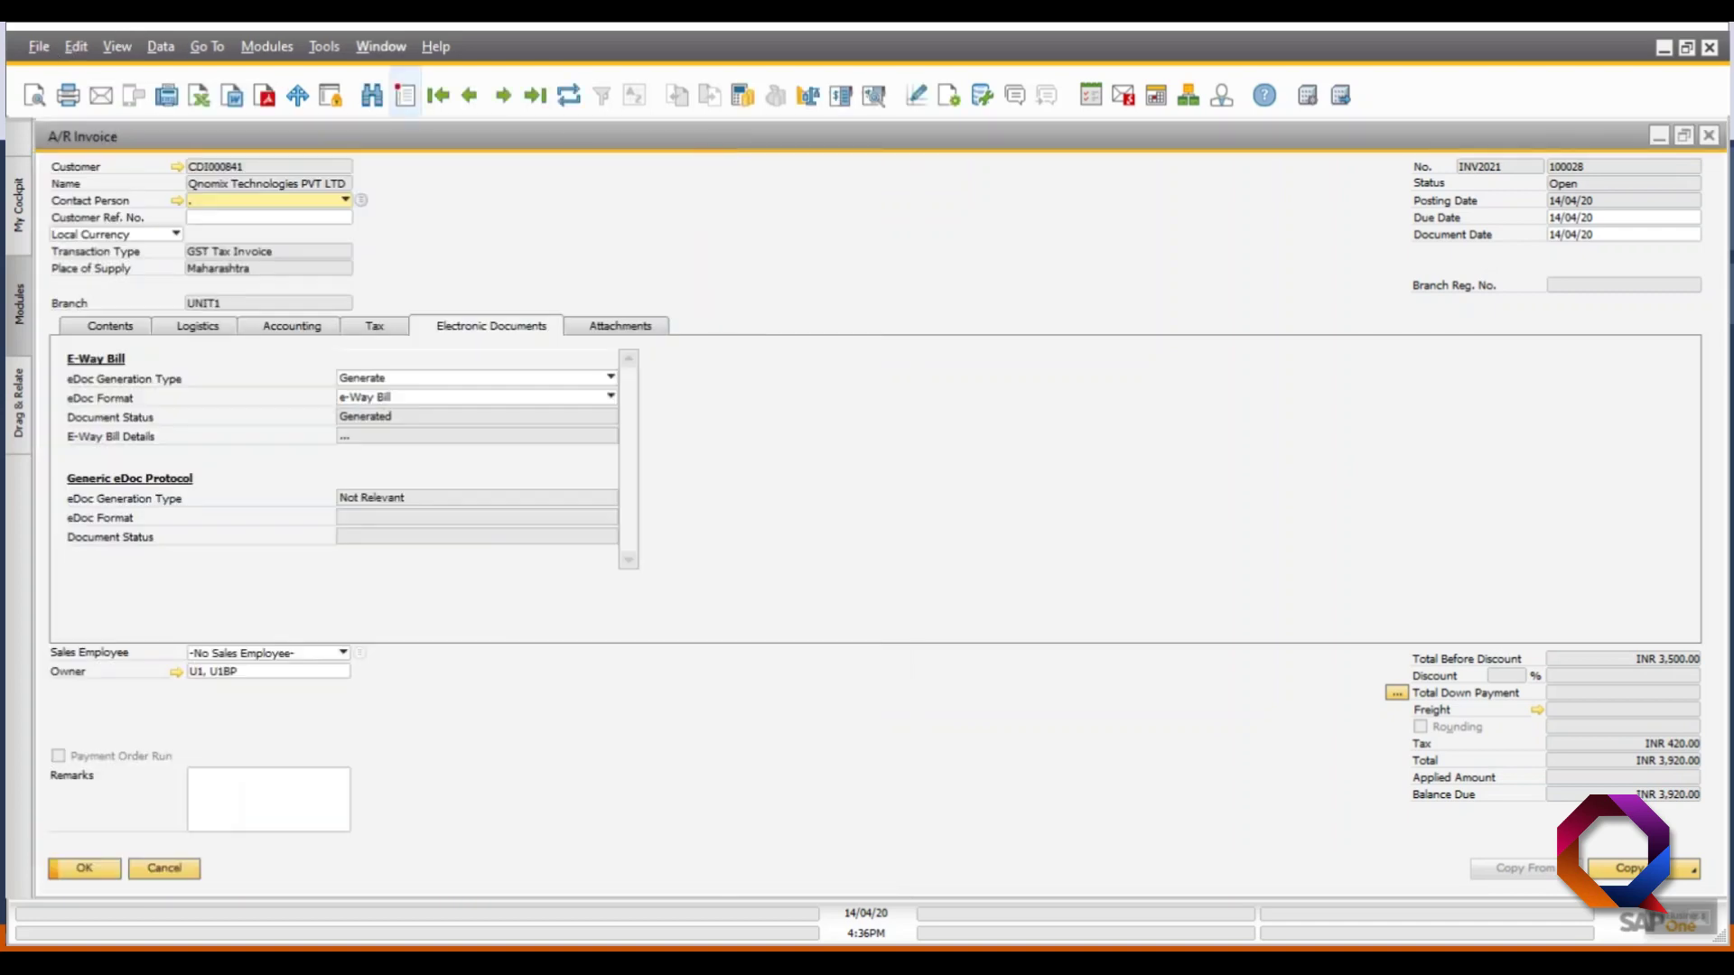
Step: Preview with the E-Way Bill System Detail layout, scroll through it, and close both previews
left_click(39, 46)
left_click(99, 178)
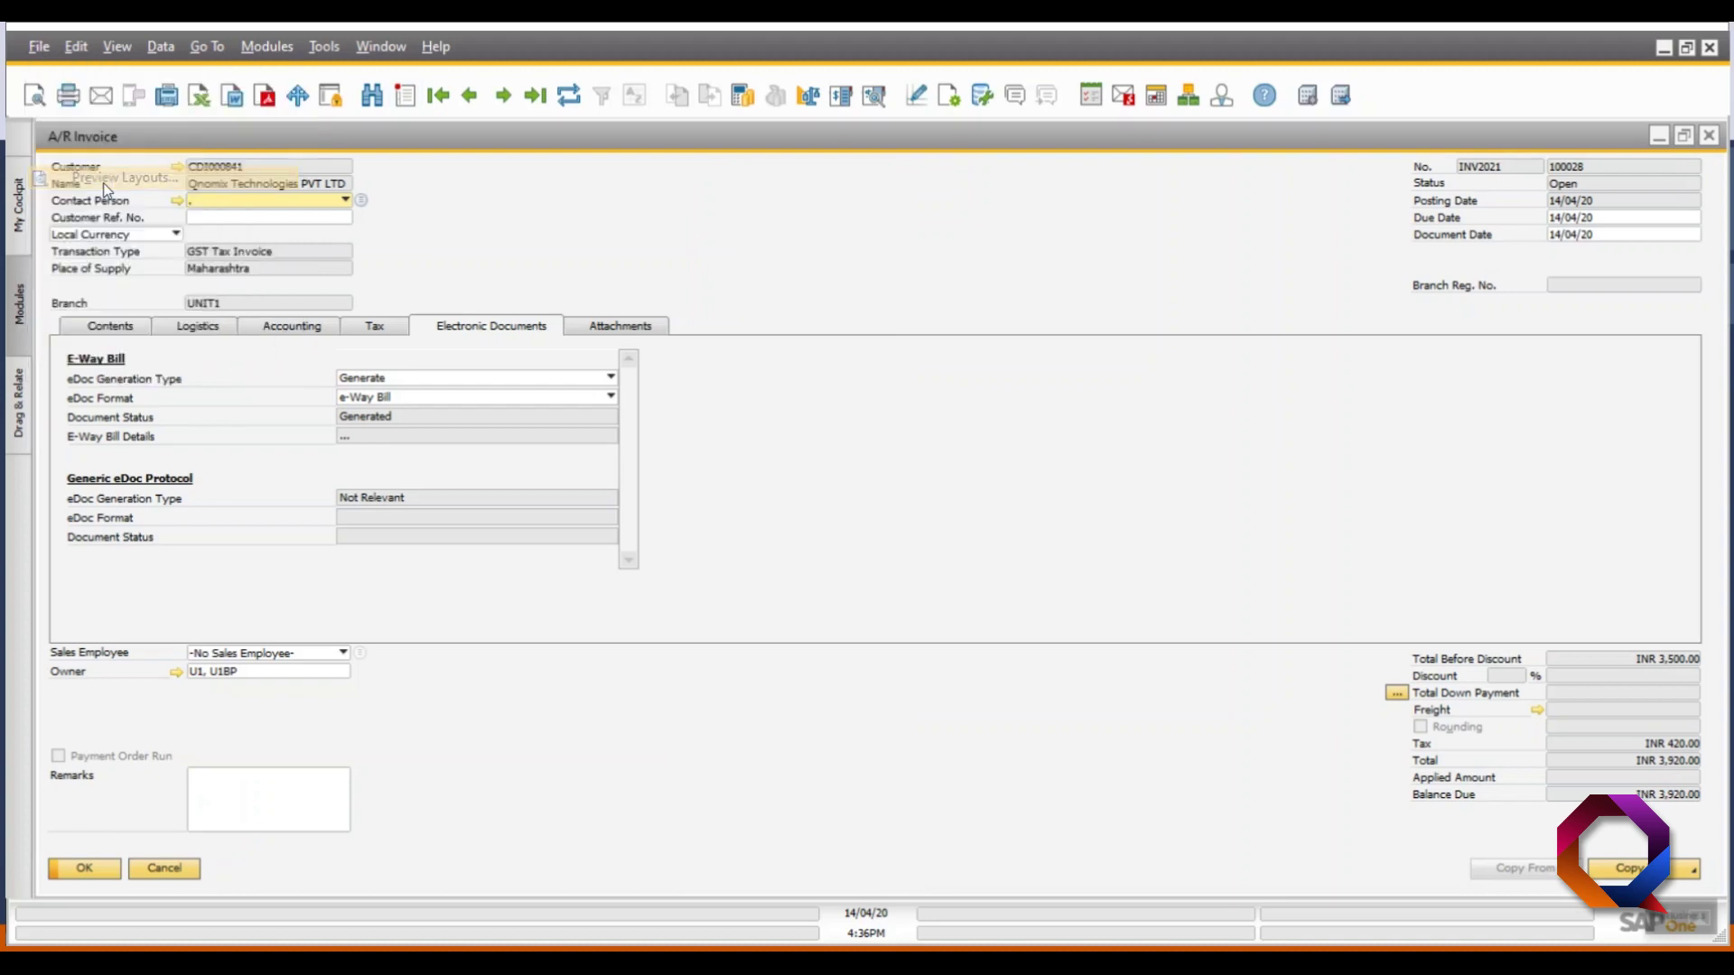
left_click(792, 444)
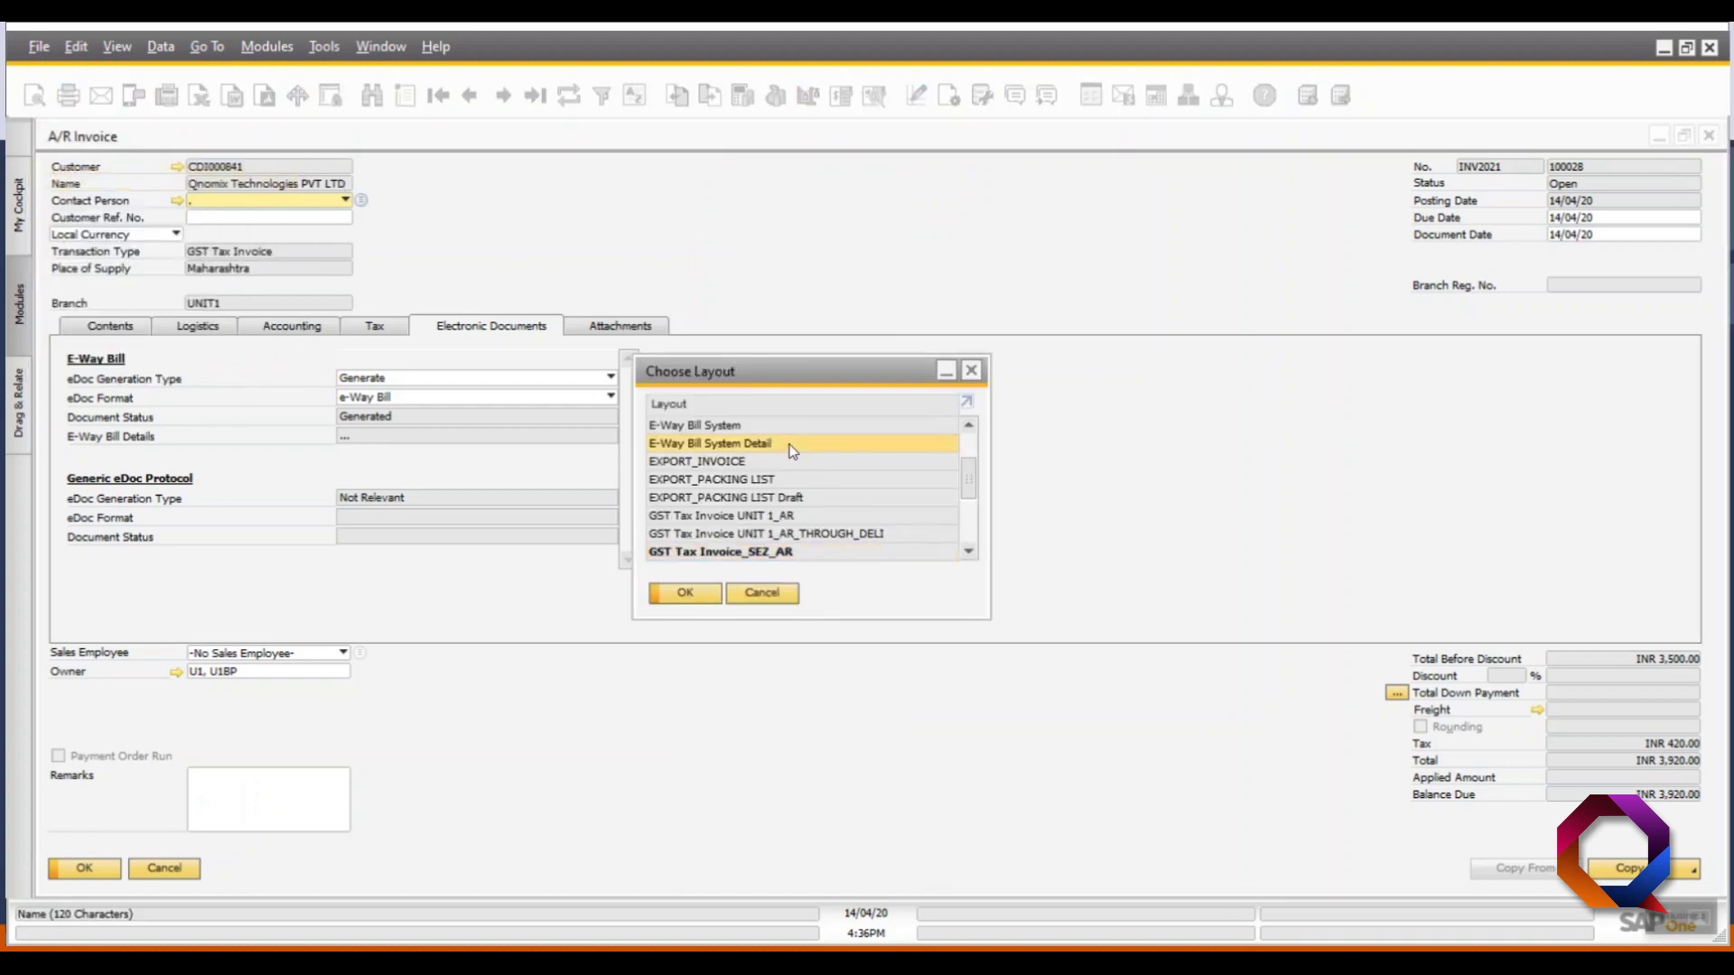
left_click(696, 589)
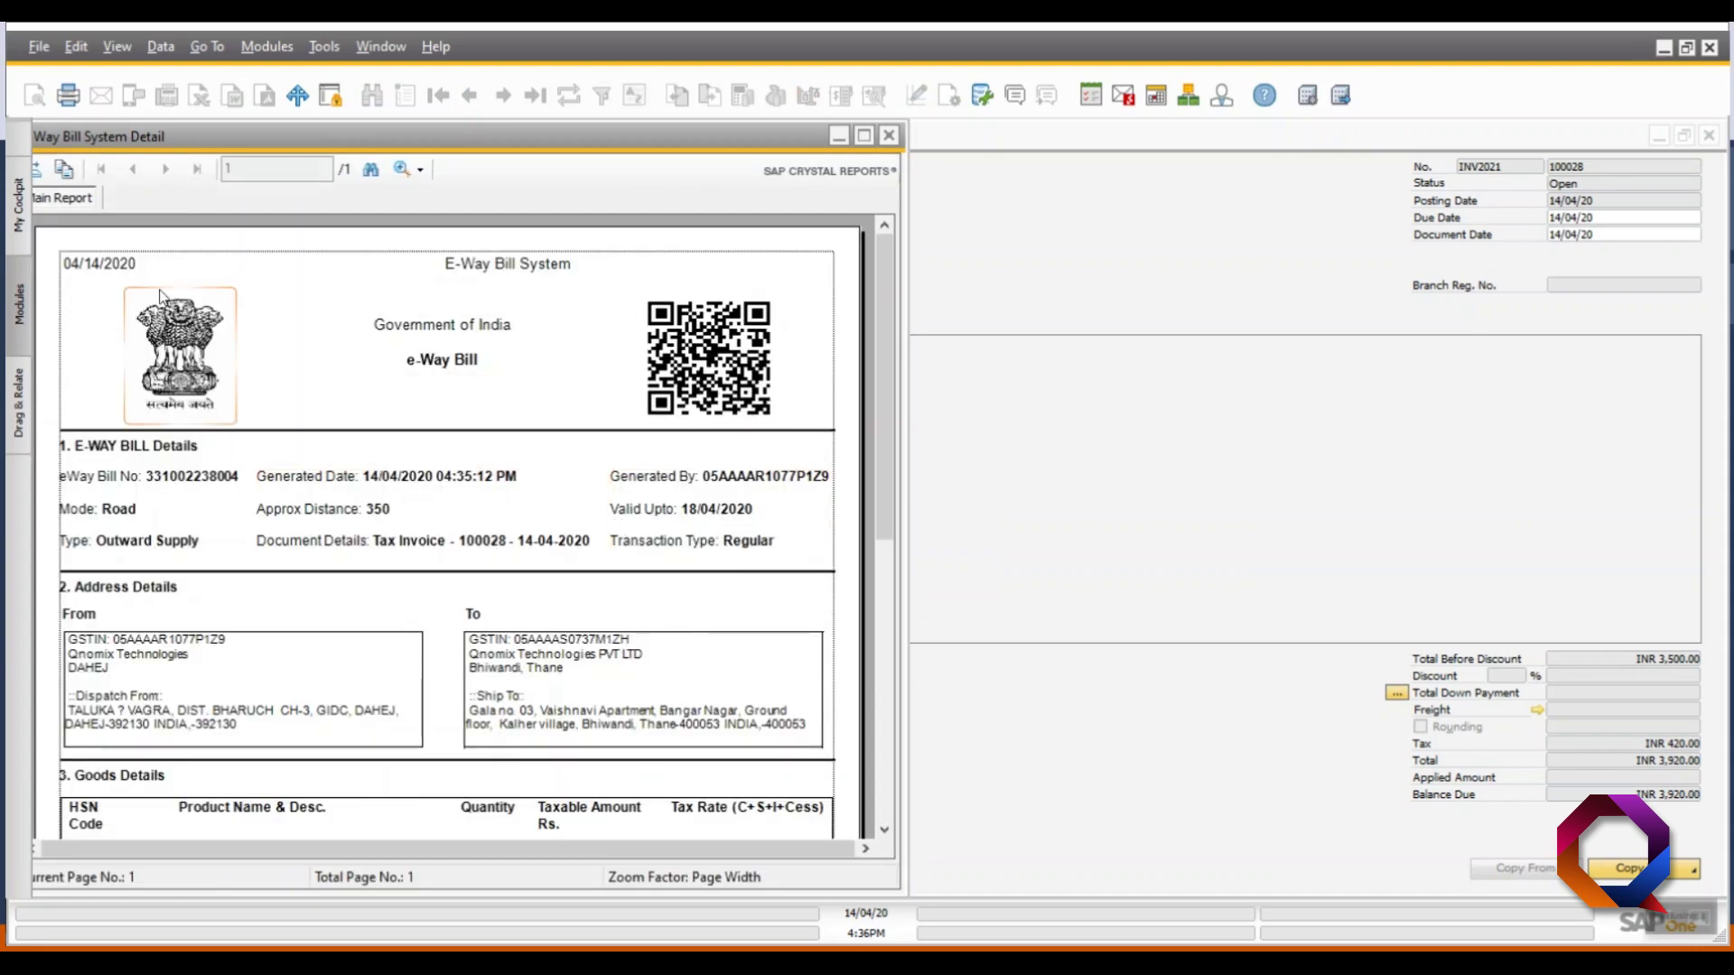
left_click_drag(876, 381, 917, 611)
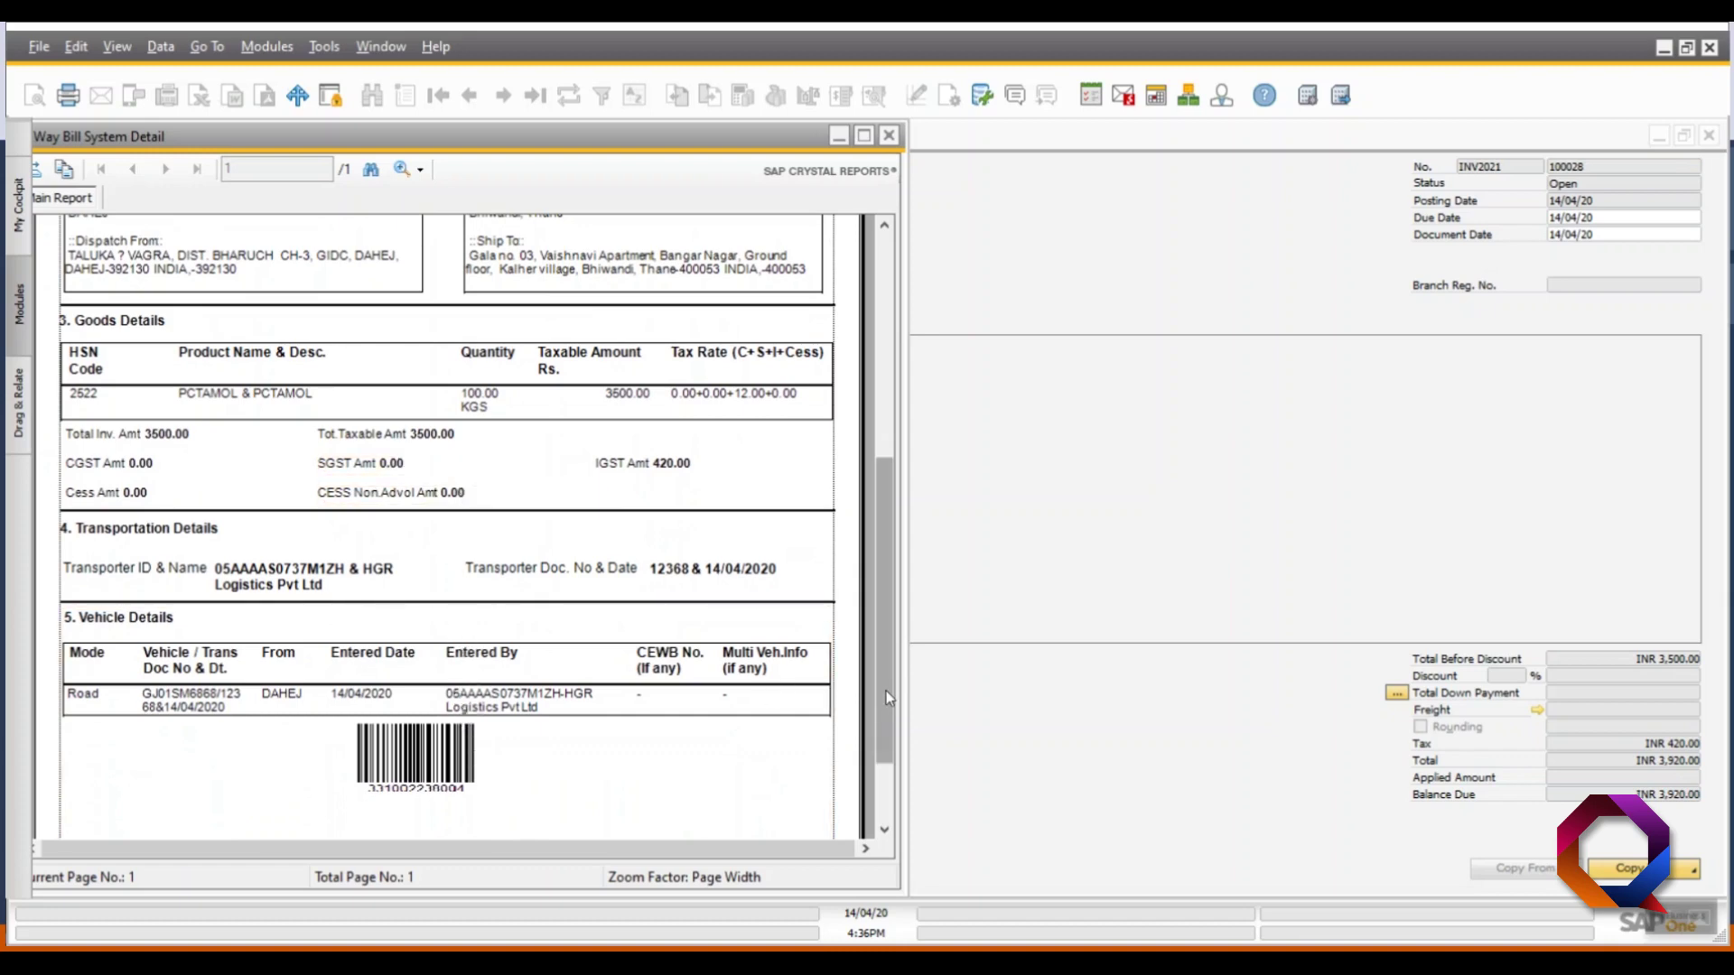
scroll(886, 691, "down", 2)
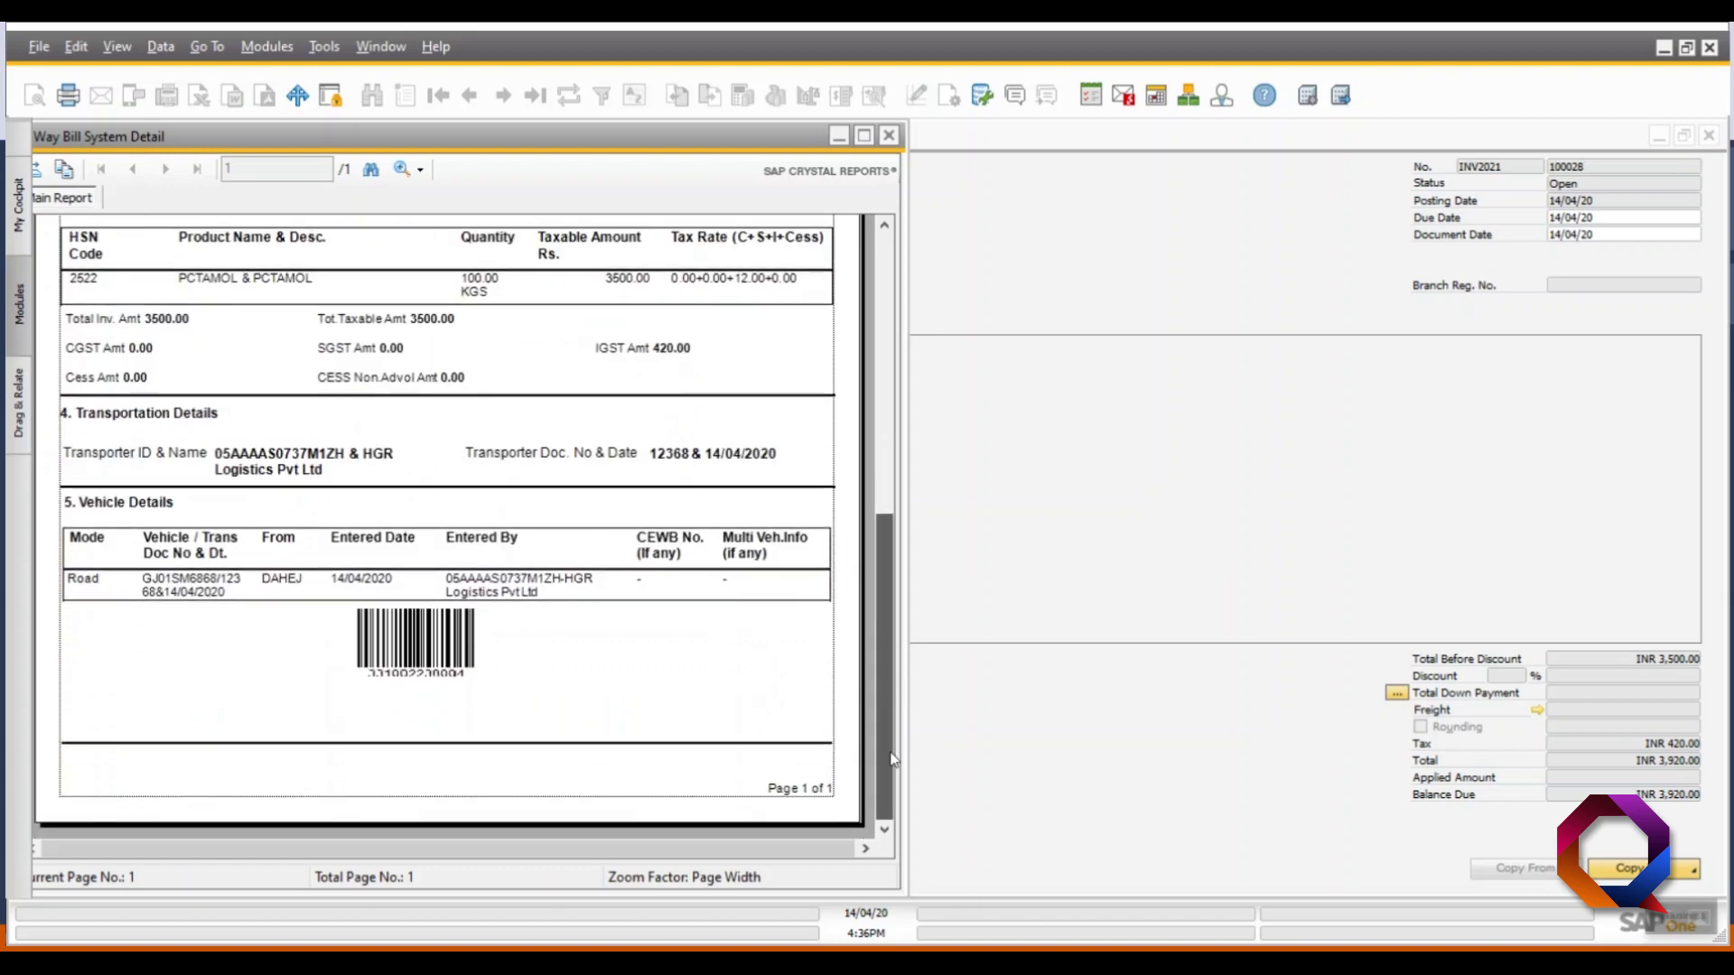
left_click(889, 135)
left_click(708, 135)
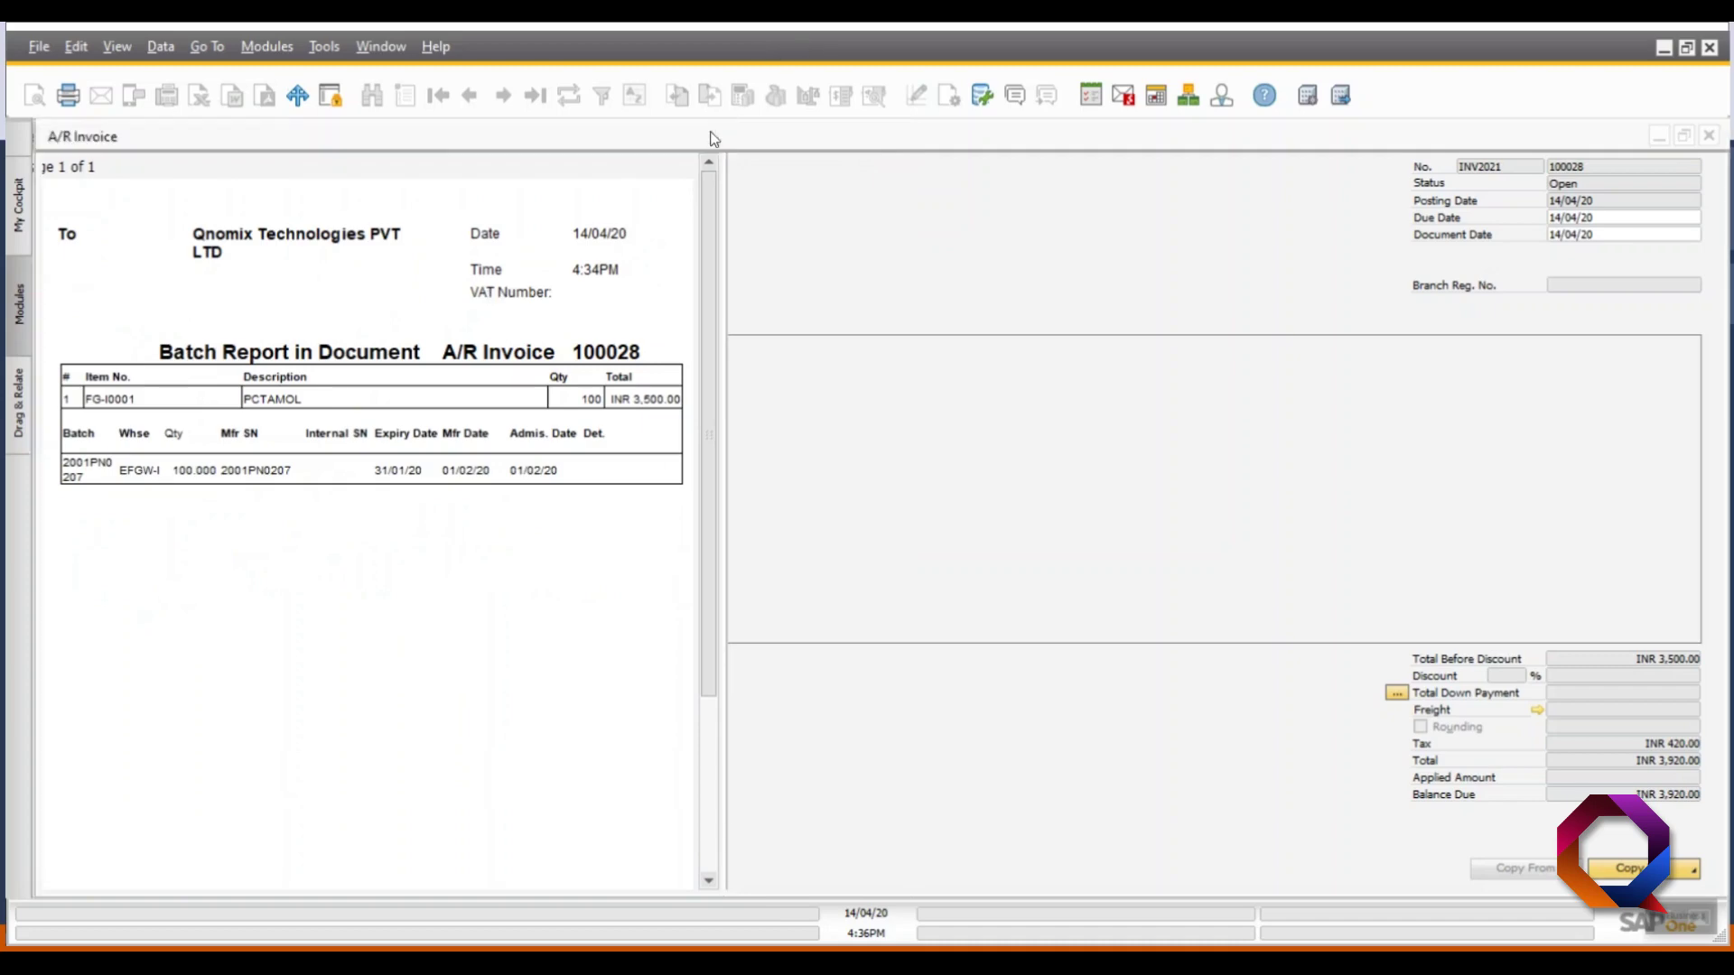
left_click(139, 328)
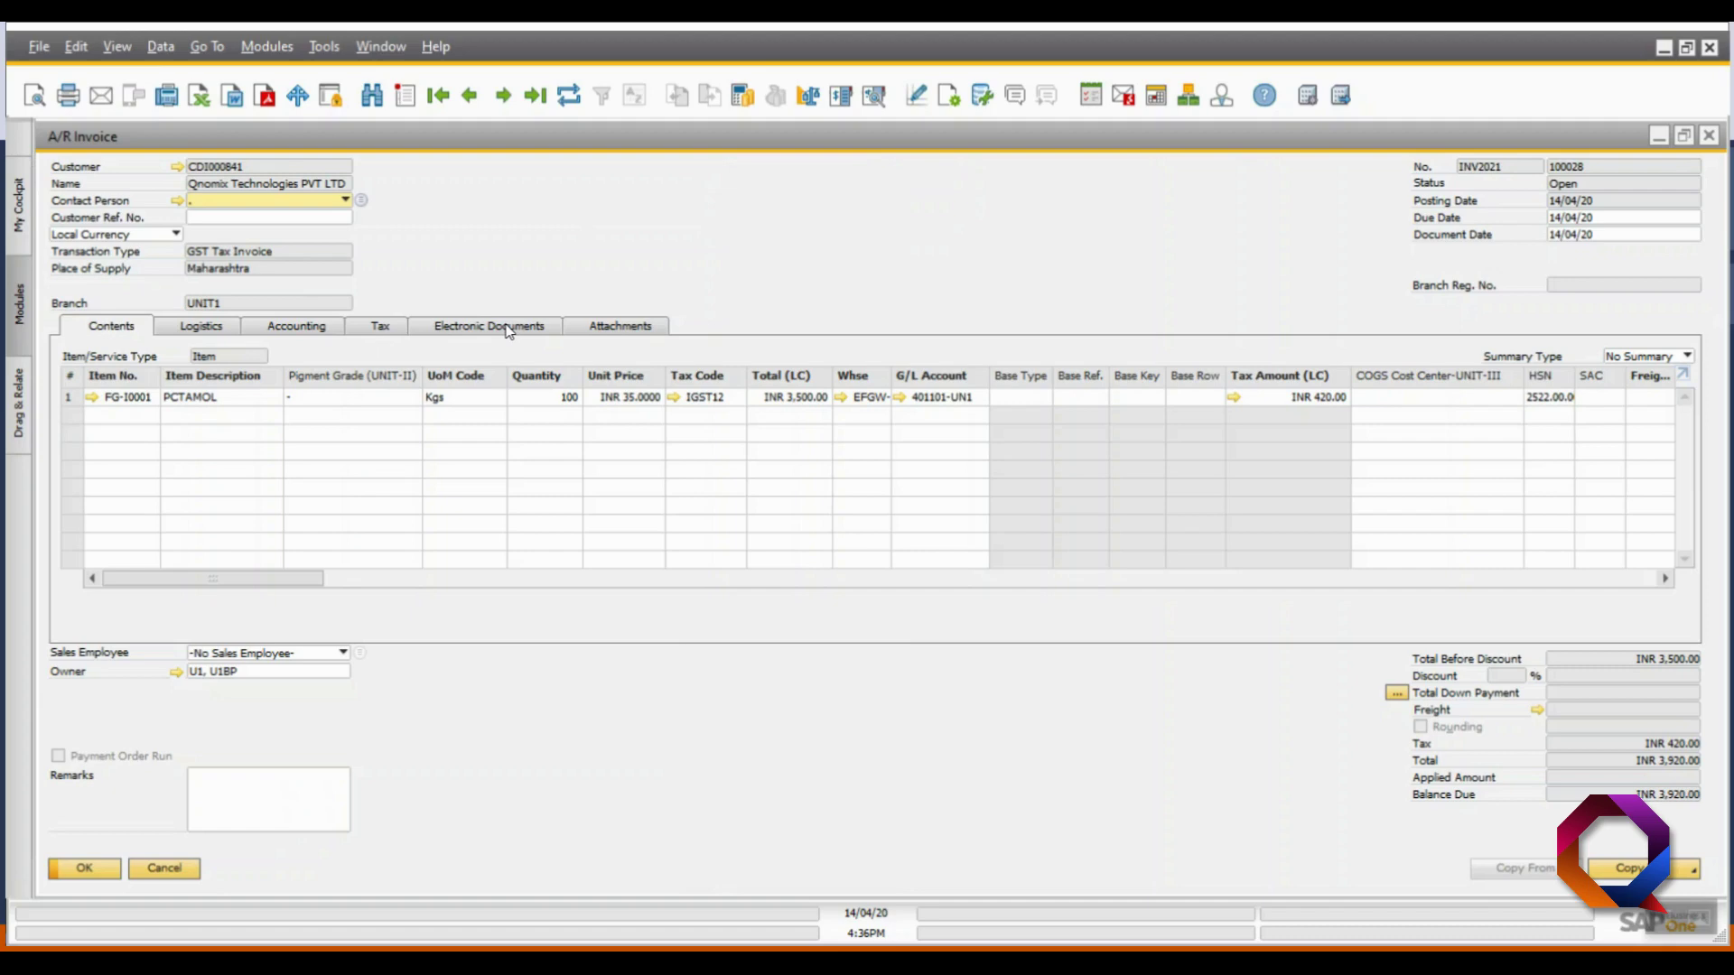
Step: In the e-way bill details, choose Natural Calamity as extension reason and remaining distance, then discard
left_click(508, 328)
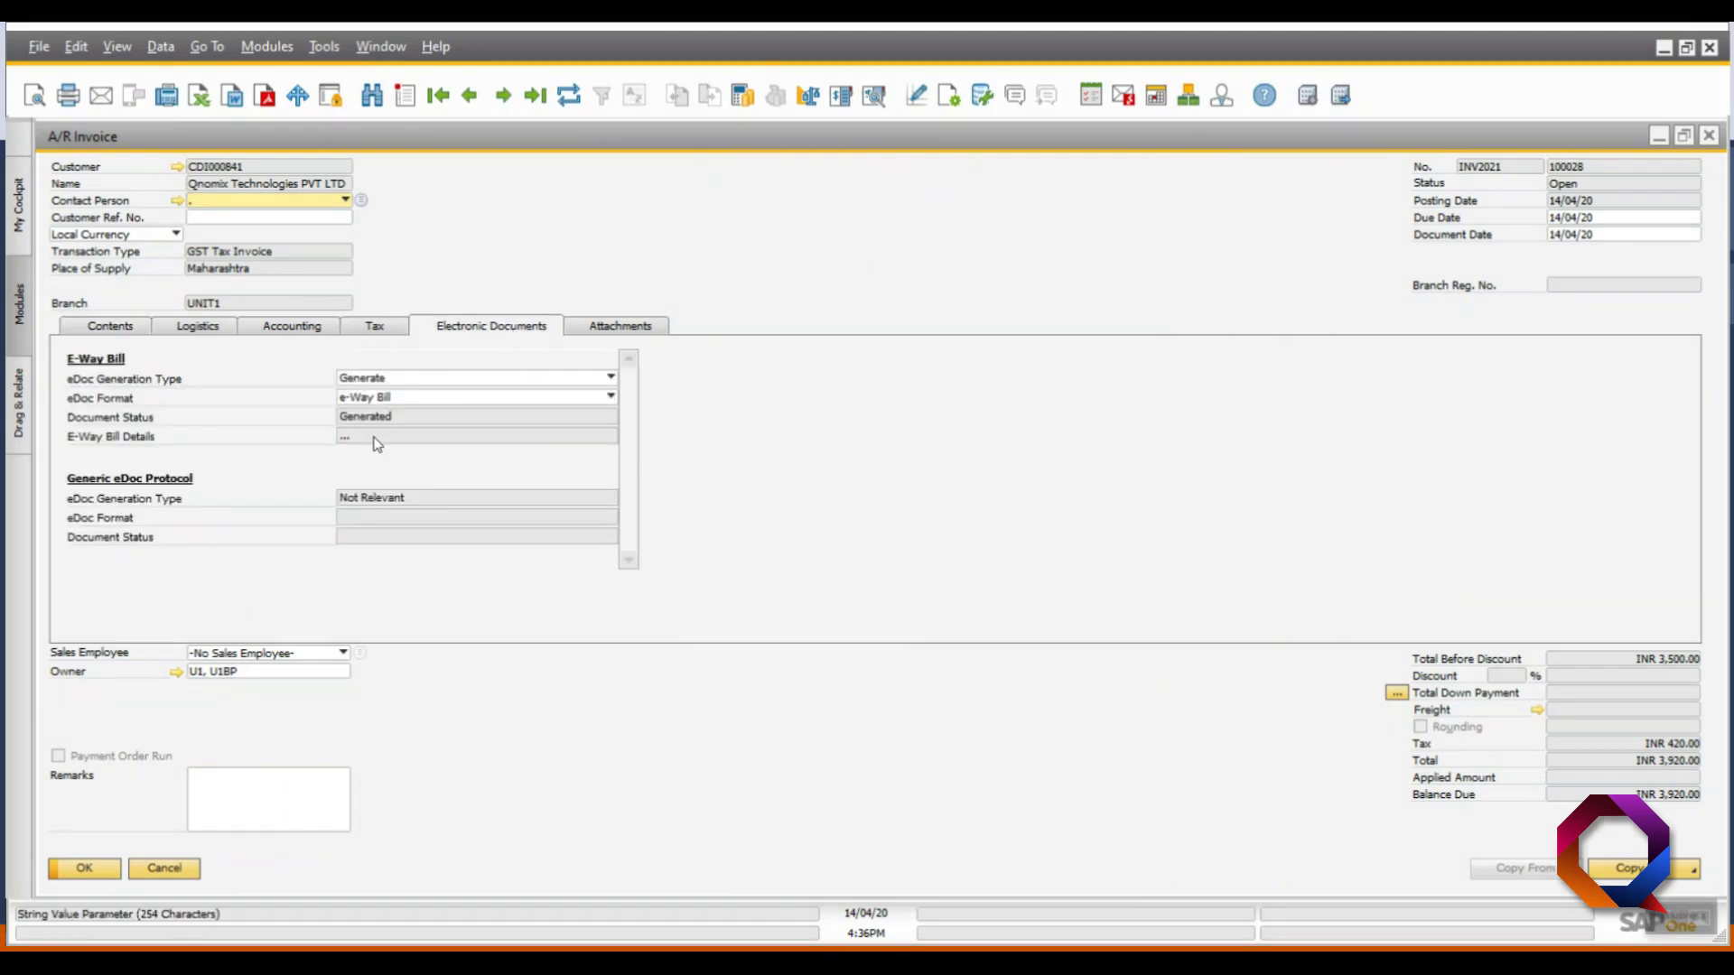
left_click(375, 439)
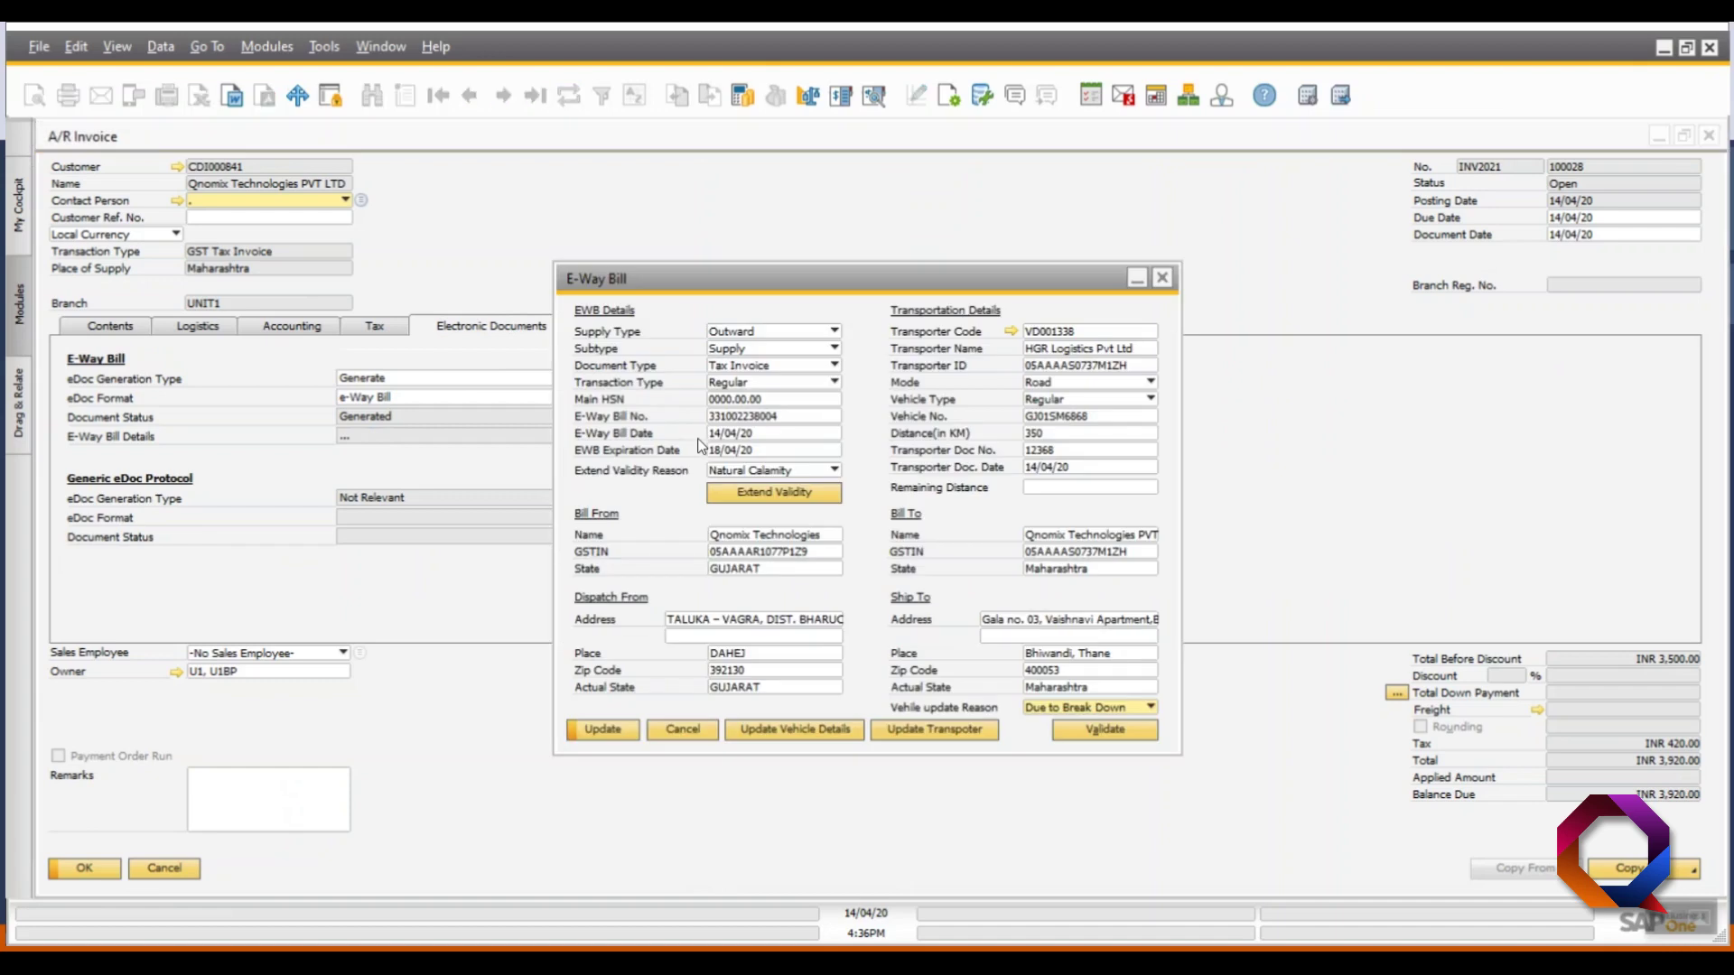
left_click(753, 473)
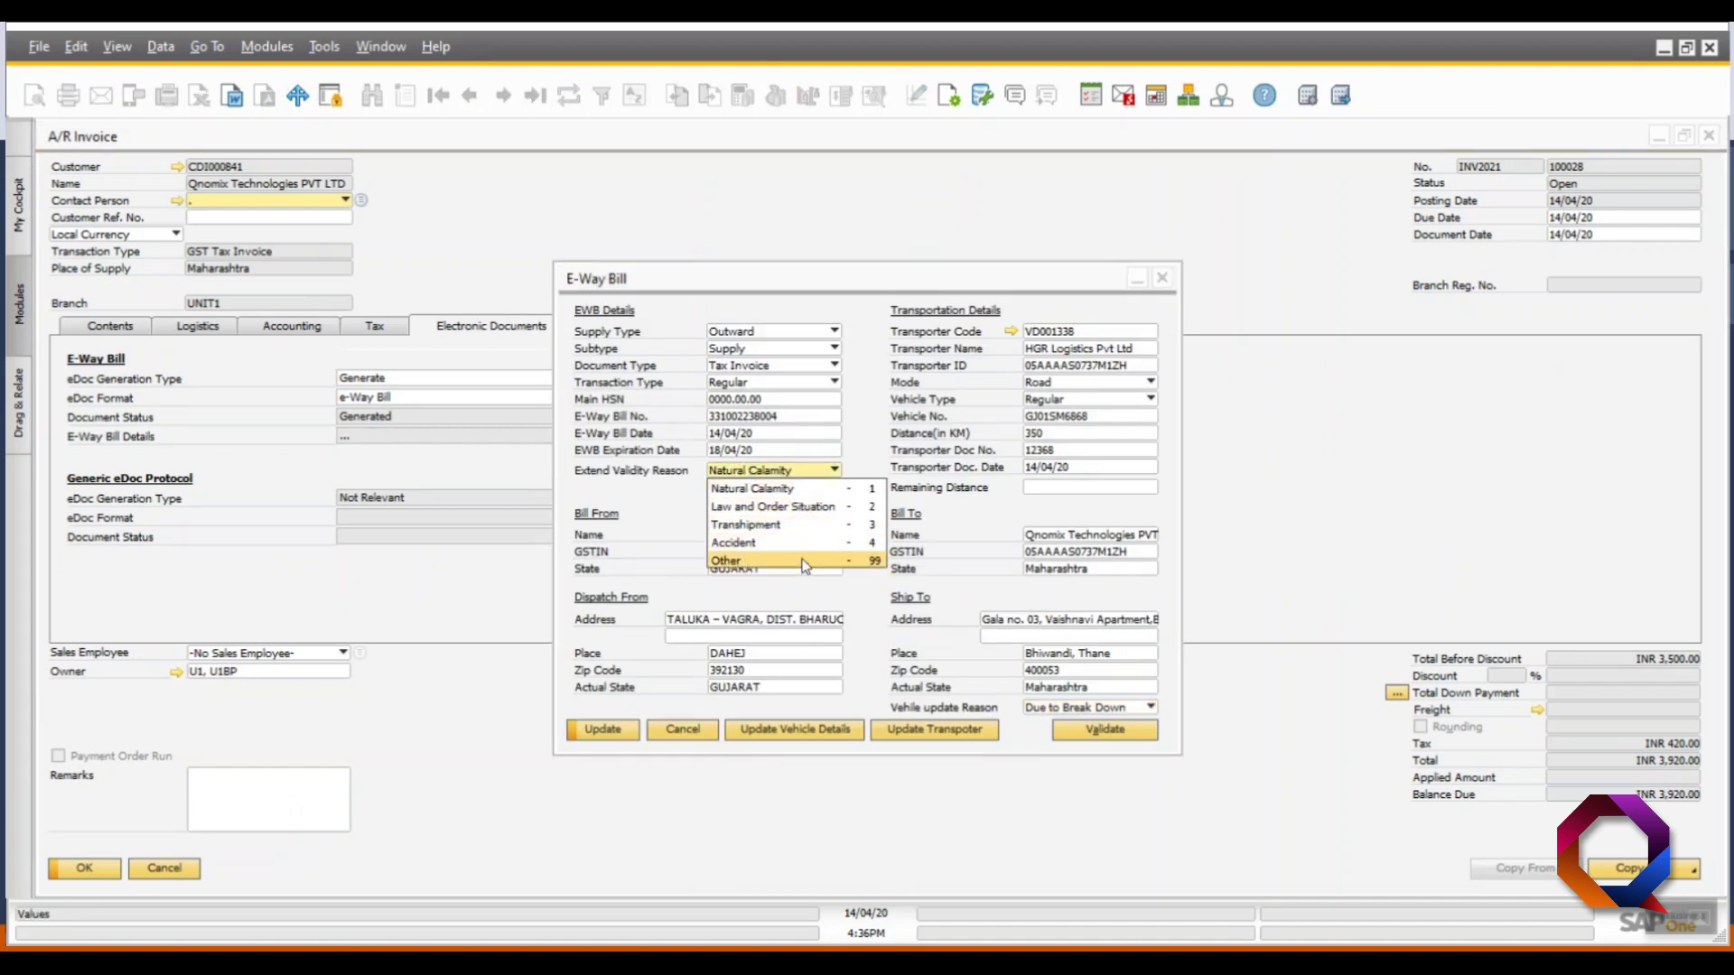
left_click(805, 486)
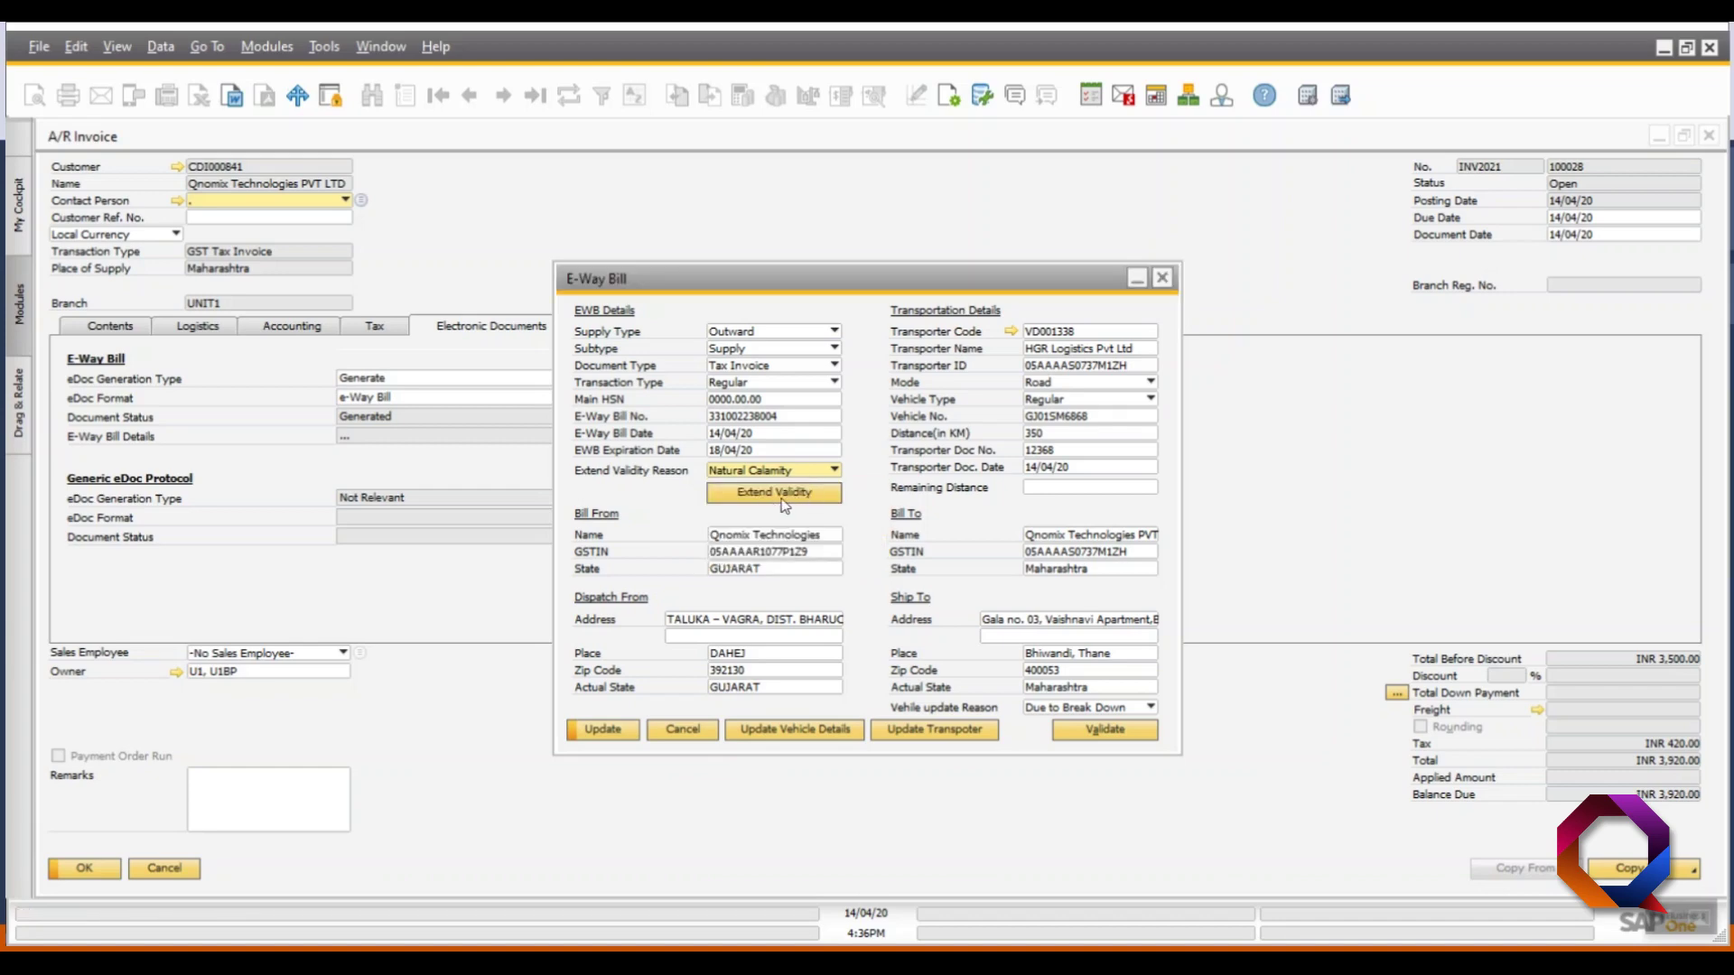
left_click(1047, 486)
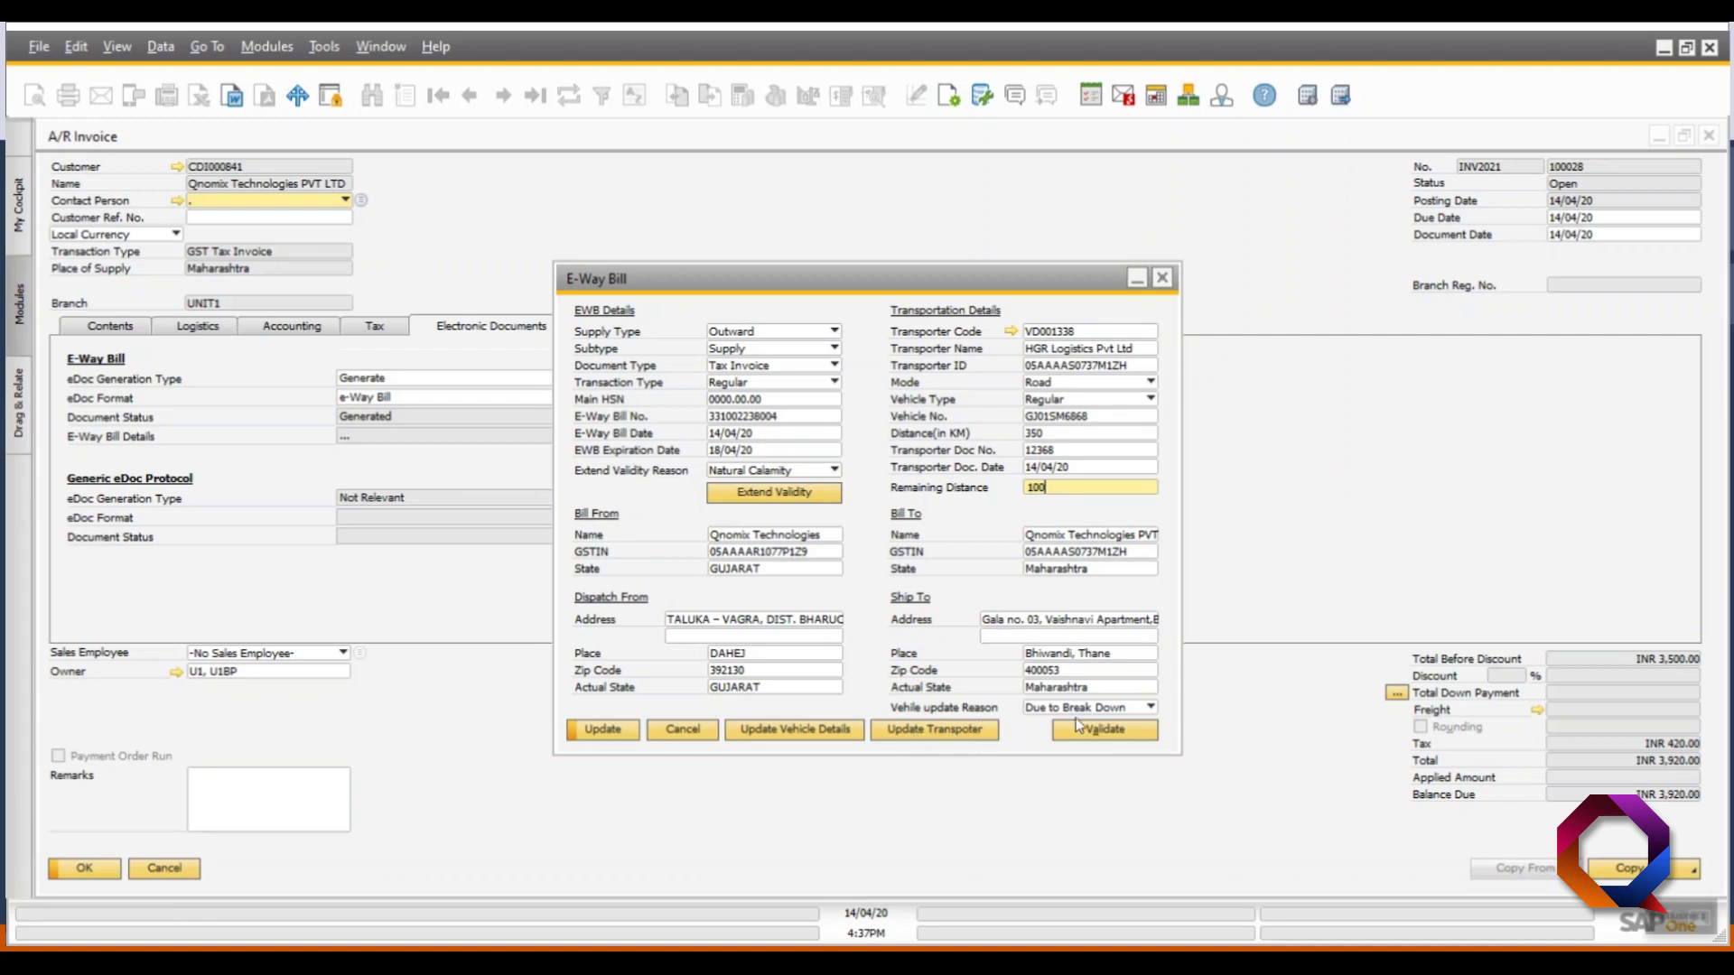
left_click(681, 730)
Step: Close the invoice, open the E-Document Integration details, and set cancellation reason Order Cancelled
left_click(154, 866)
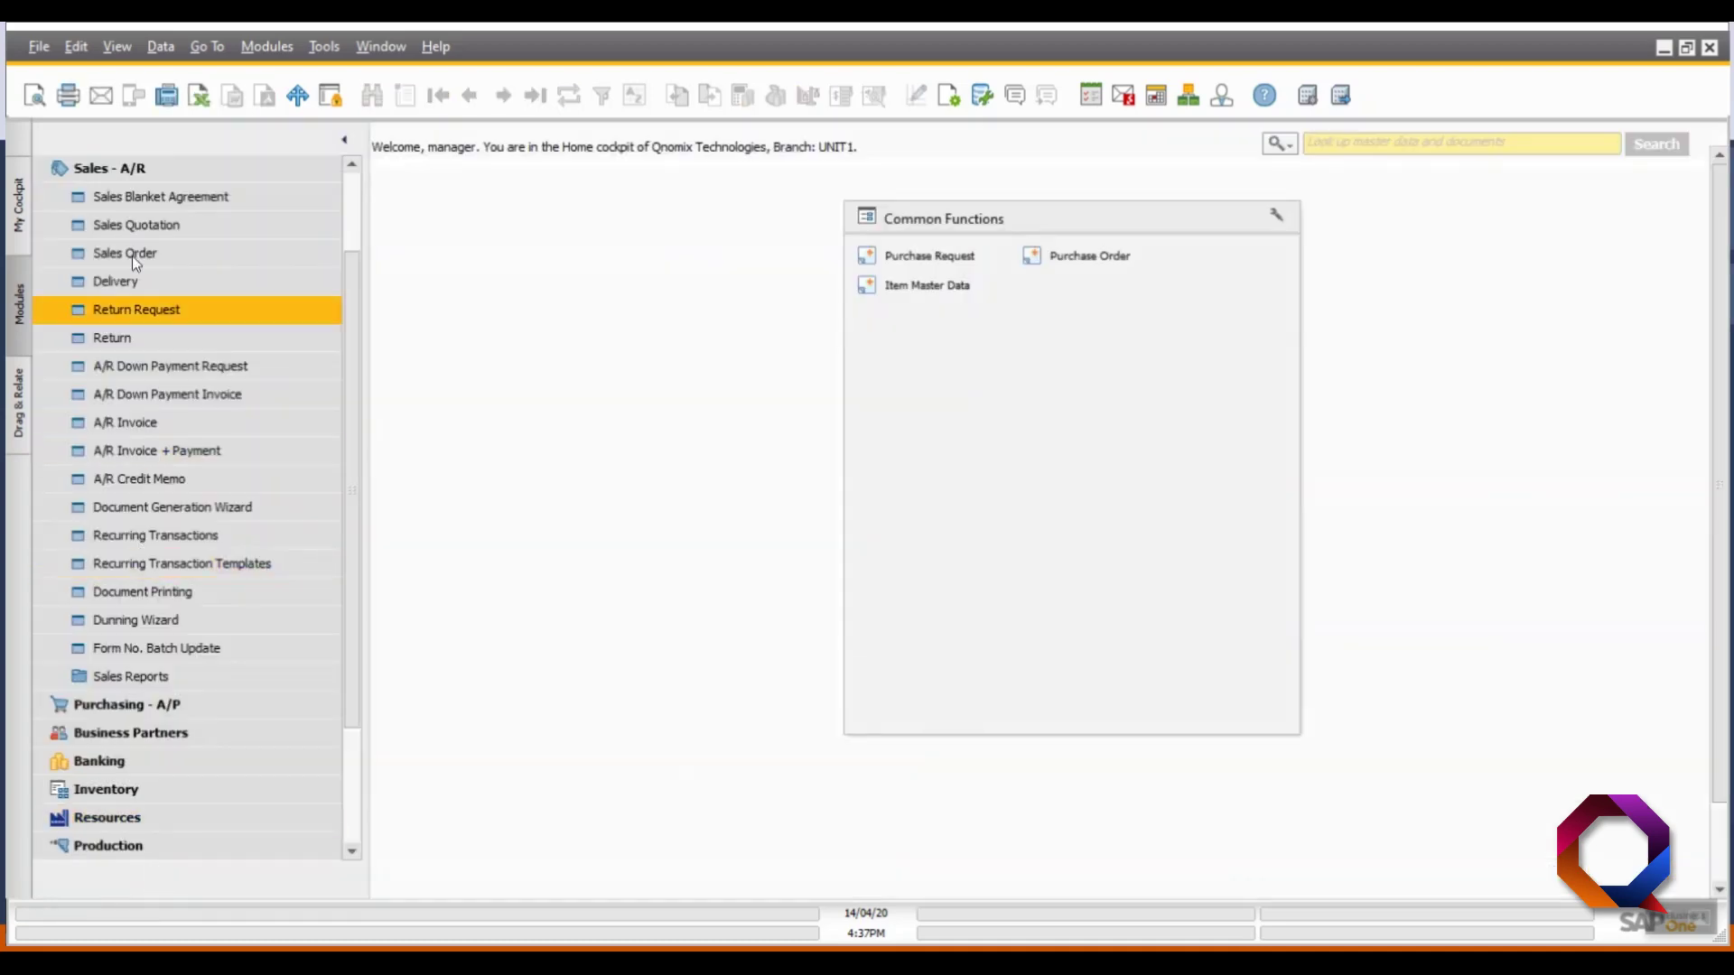
left_click(122, 172)
left_click(137, 617)
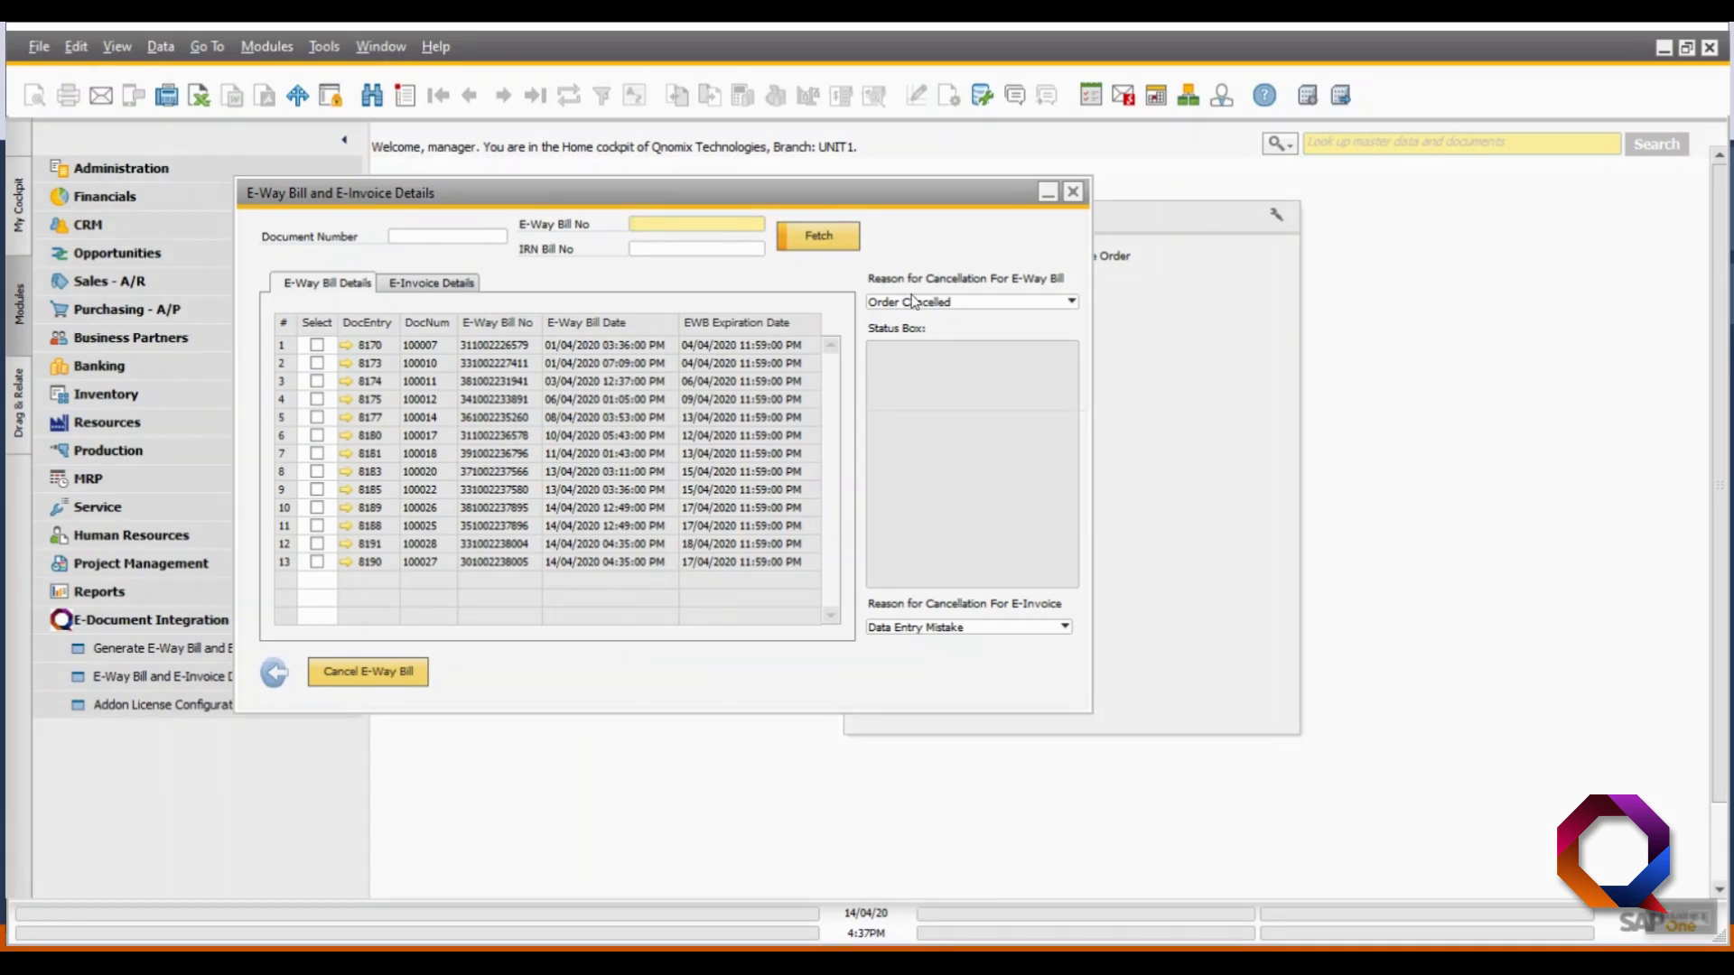
left_click(989, 305)
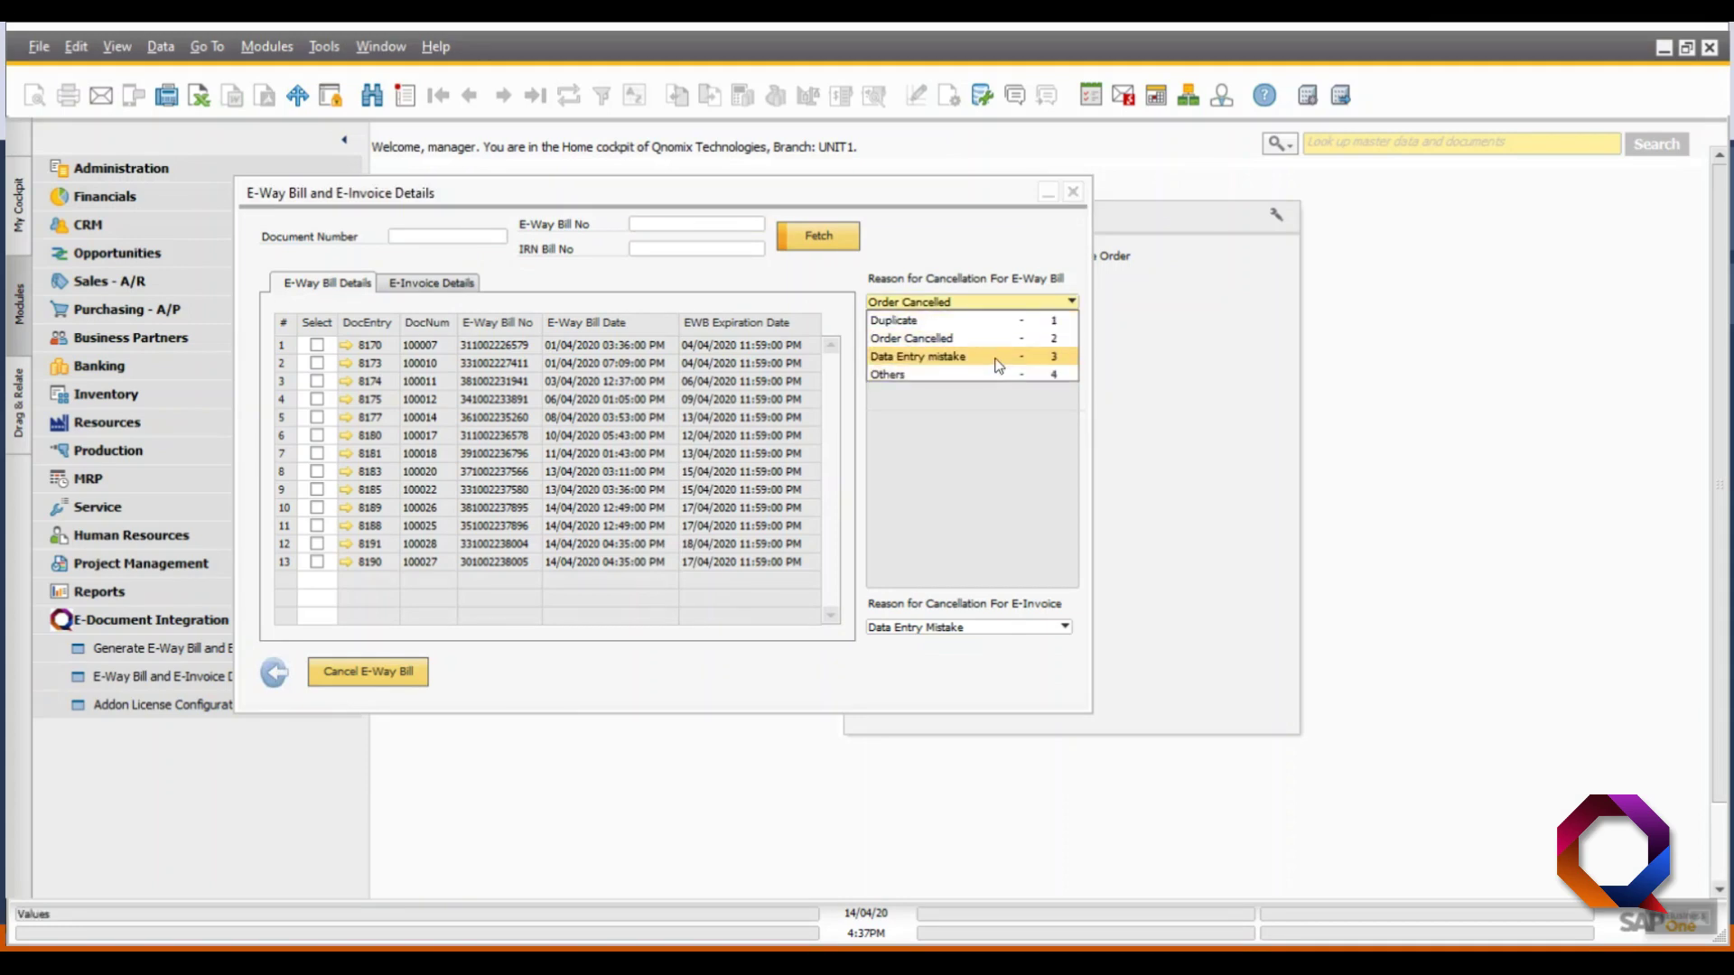
left_click(992, 307)
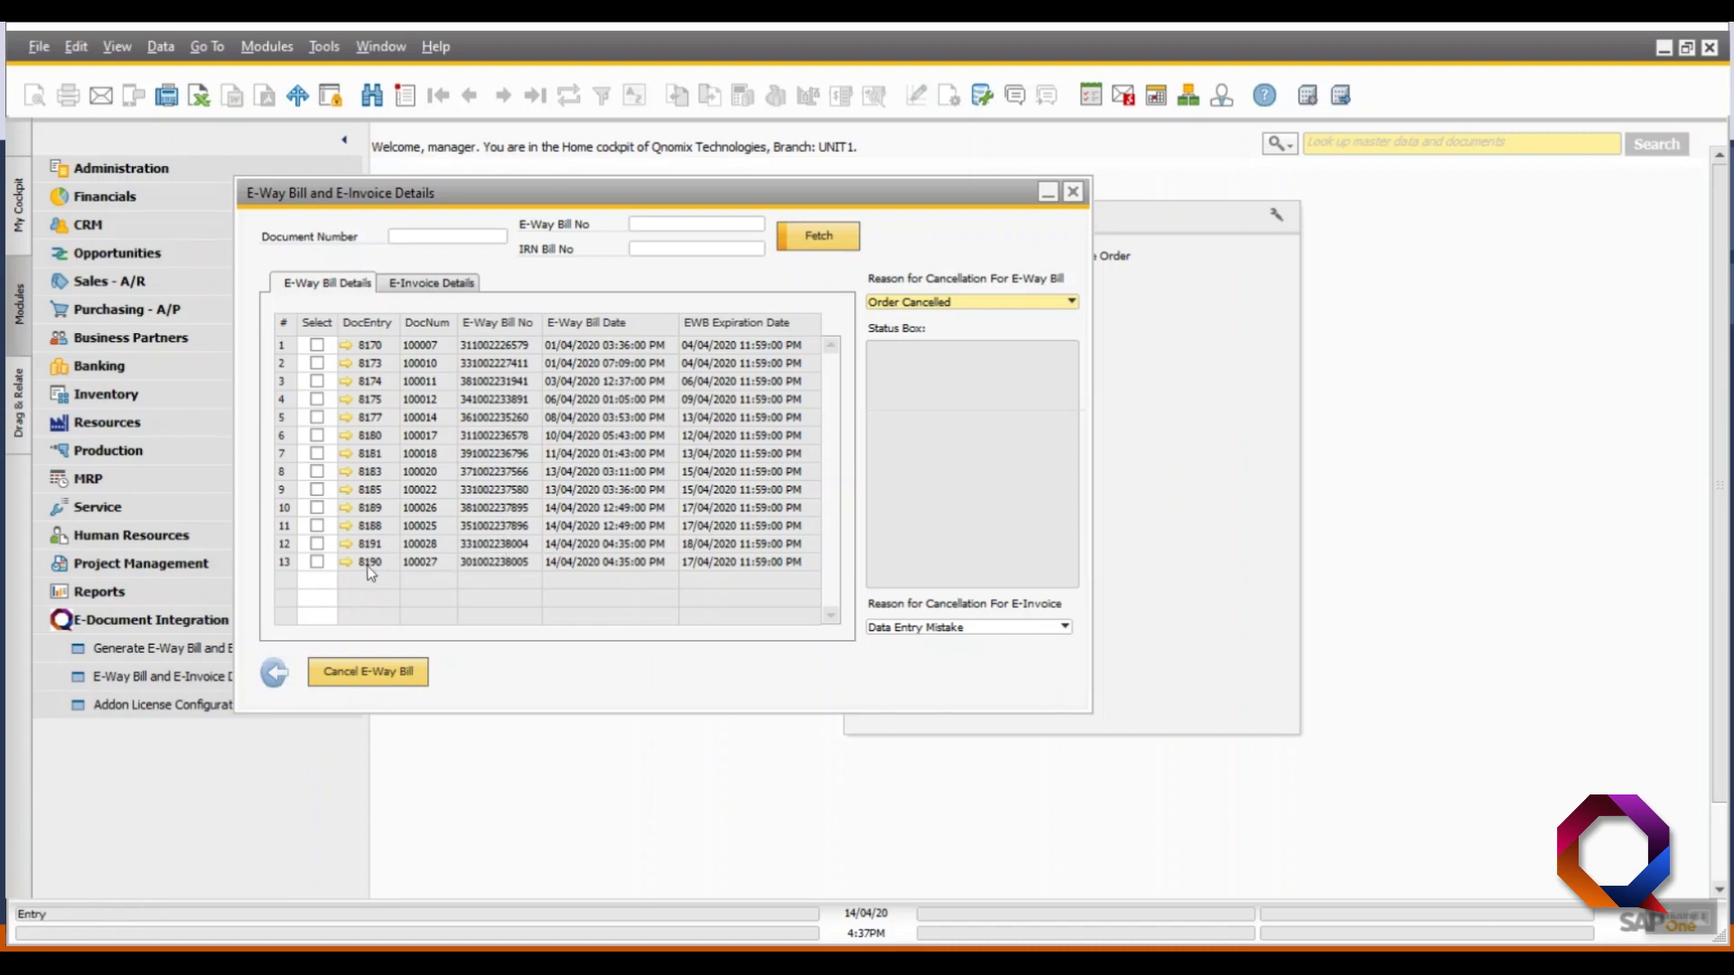
right_click(490, 553)
left_click(503, 560)
left_click(652, 227)
key("ctrl+v")
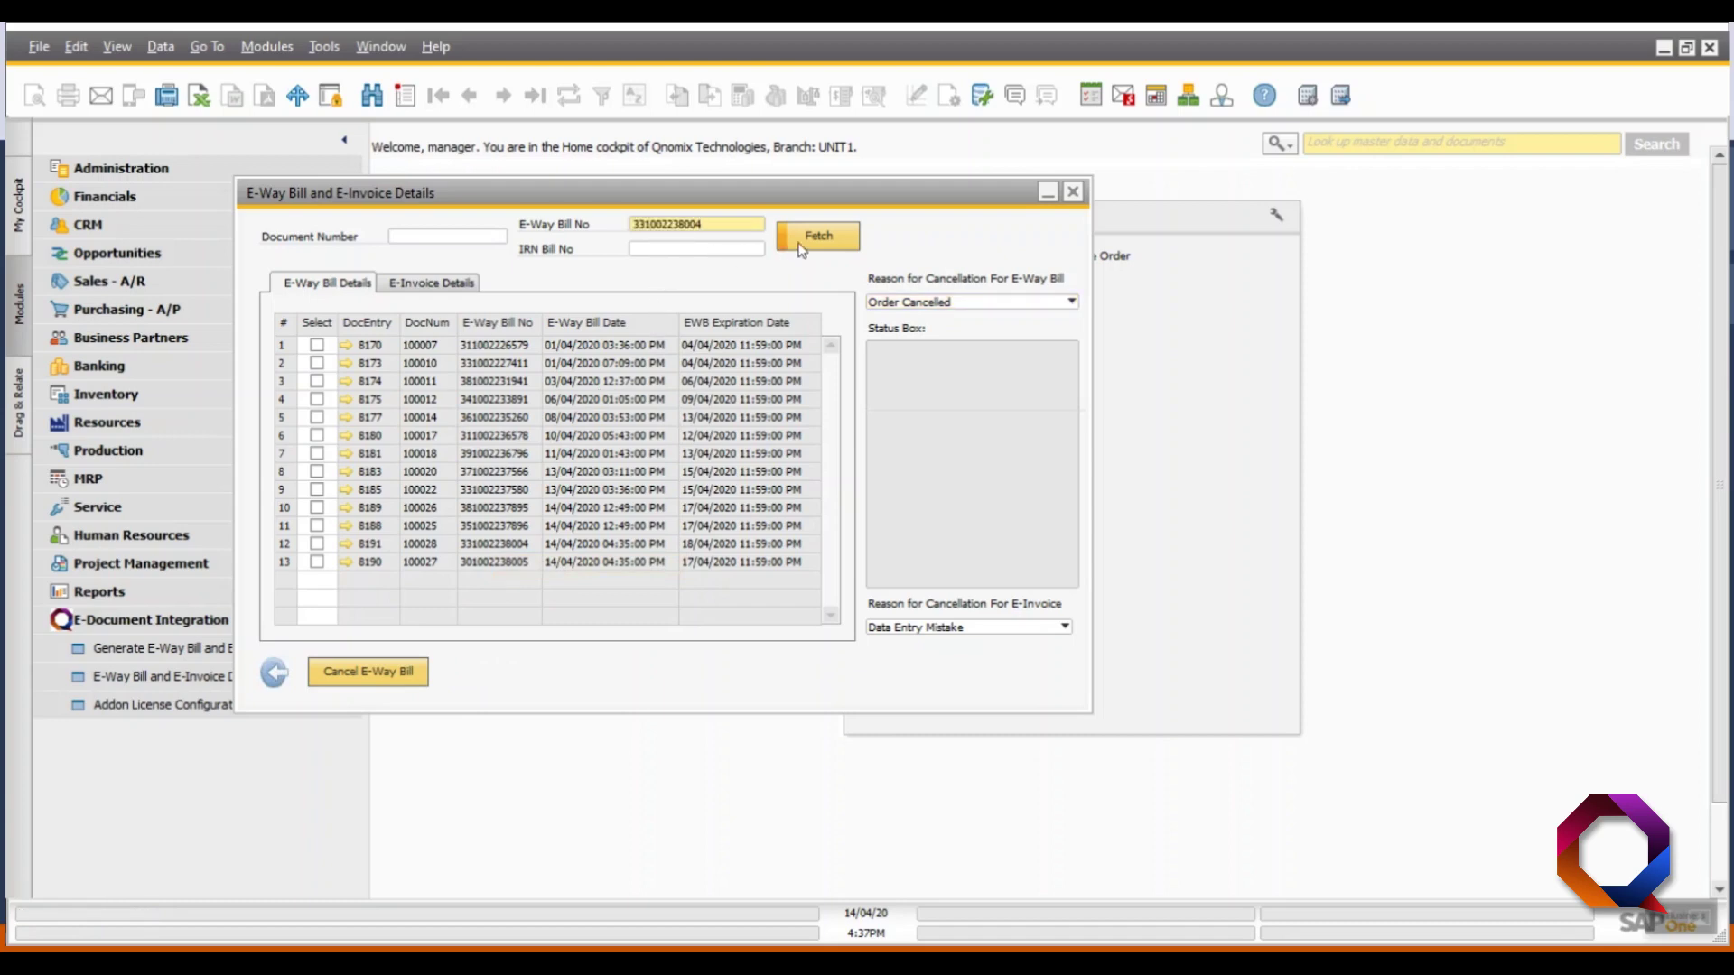
left_click(807, 238)
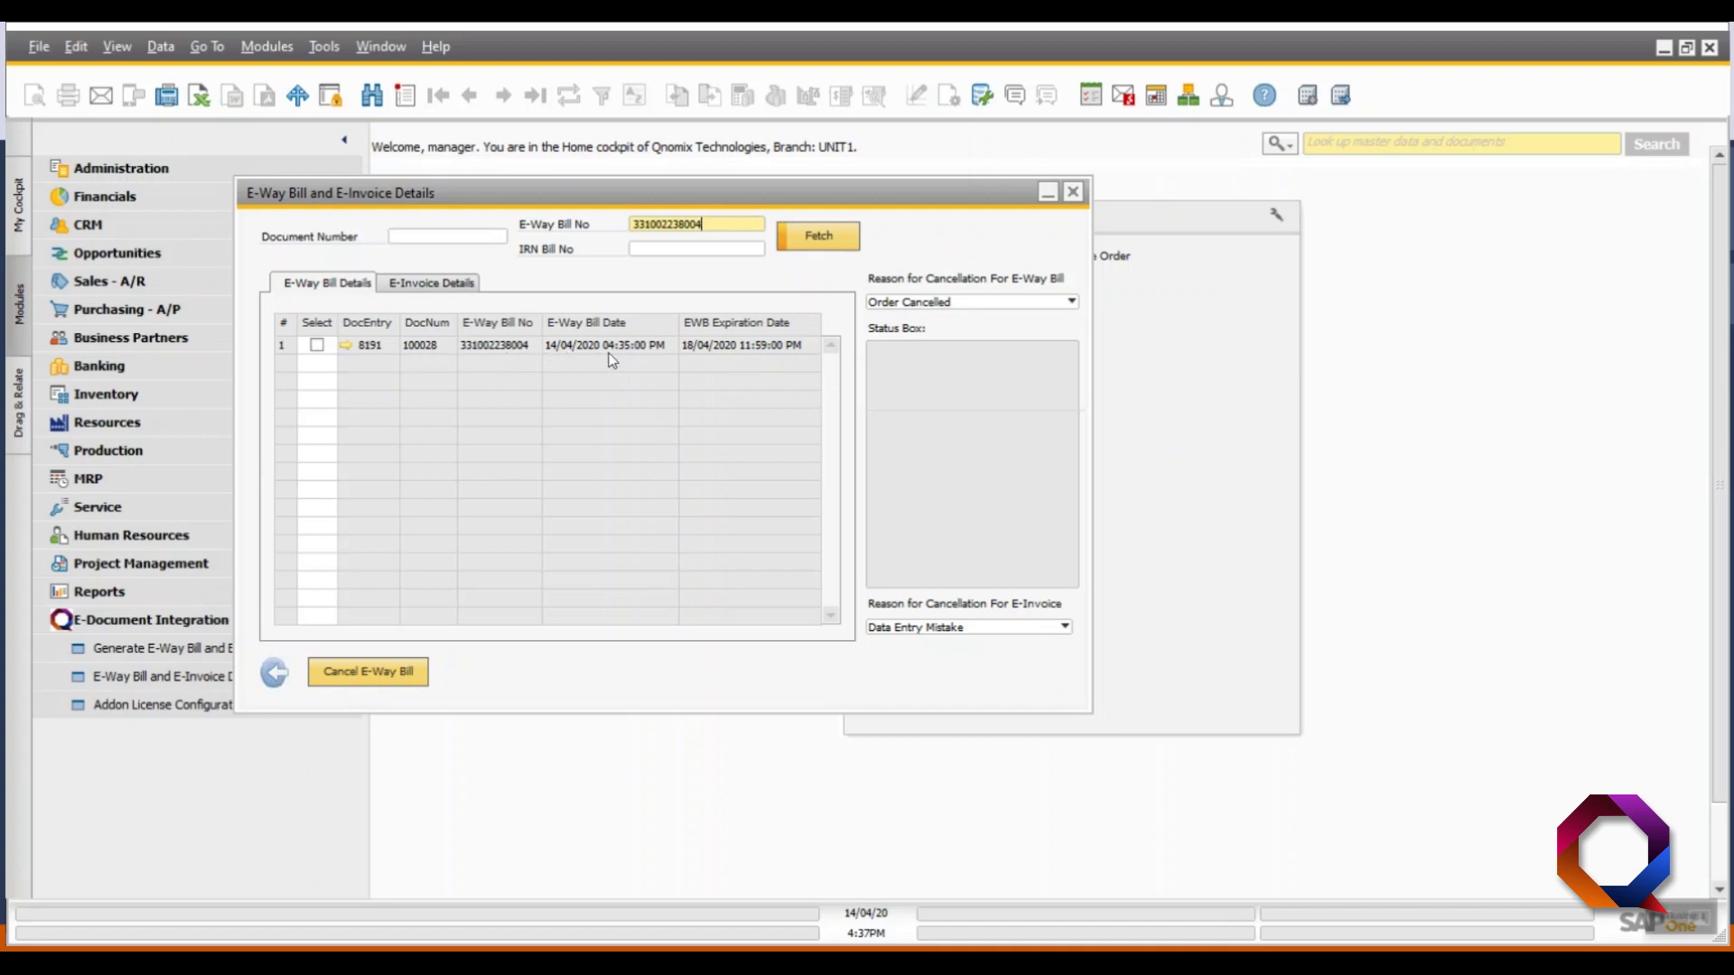
left_click(317, 346)
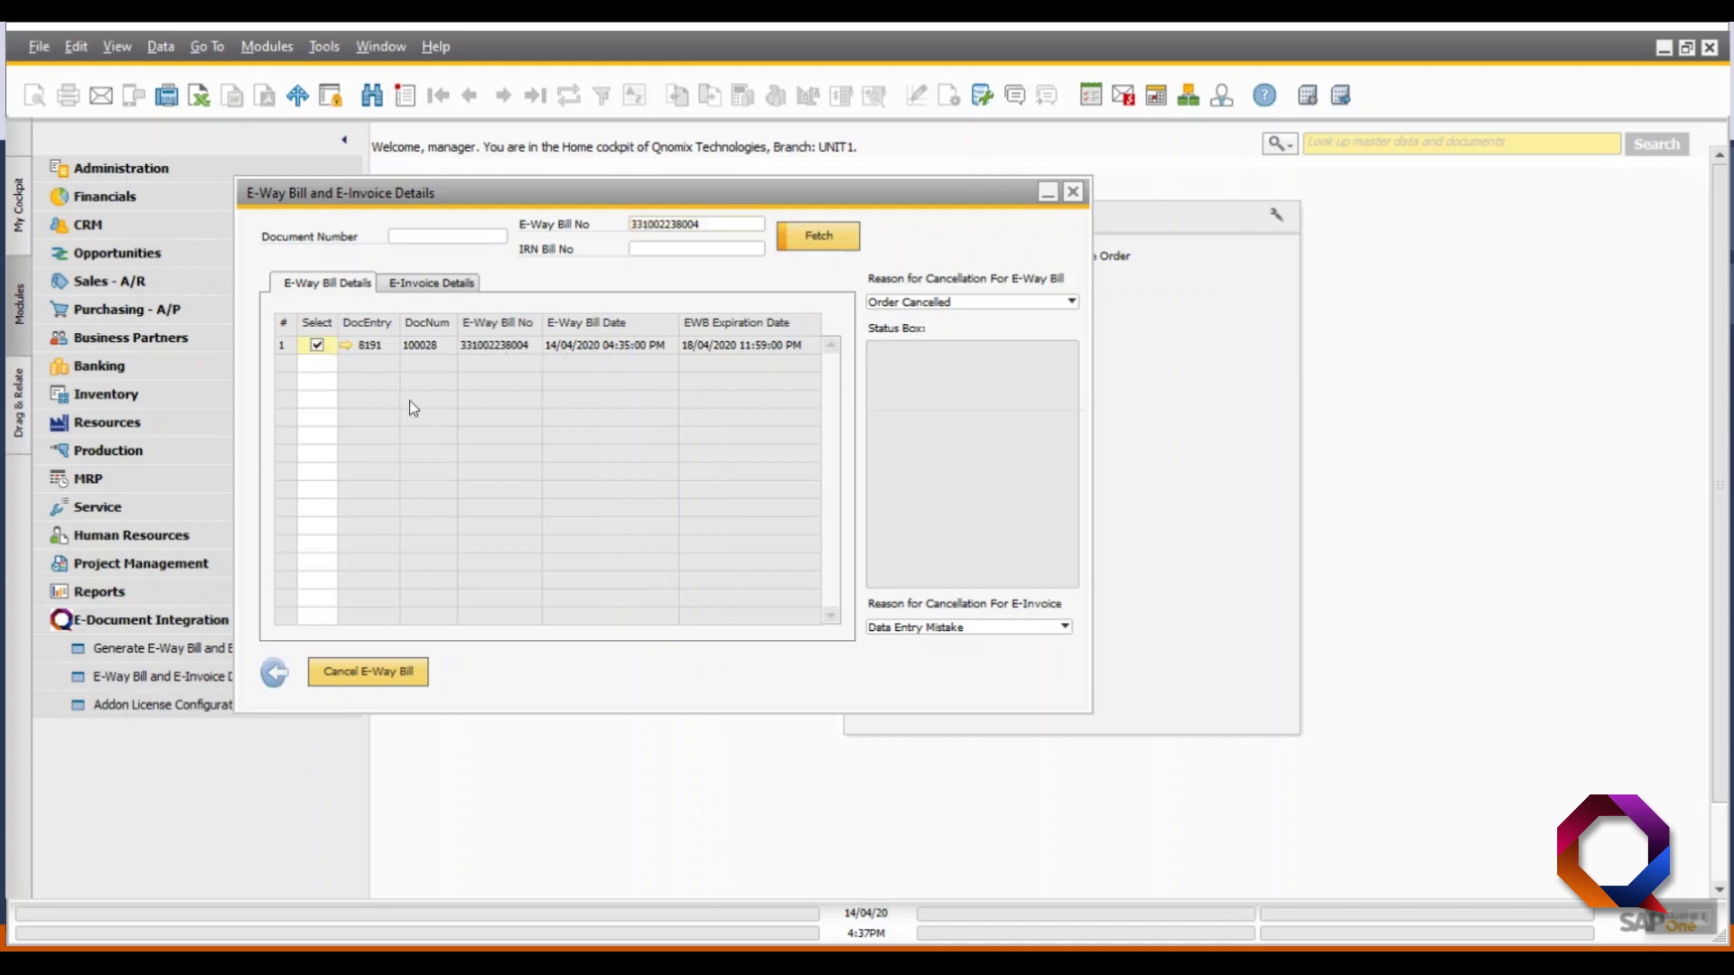
left_click(384, 674)
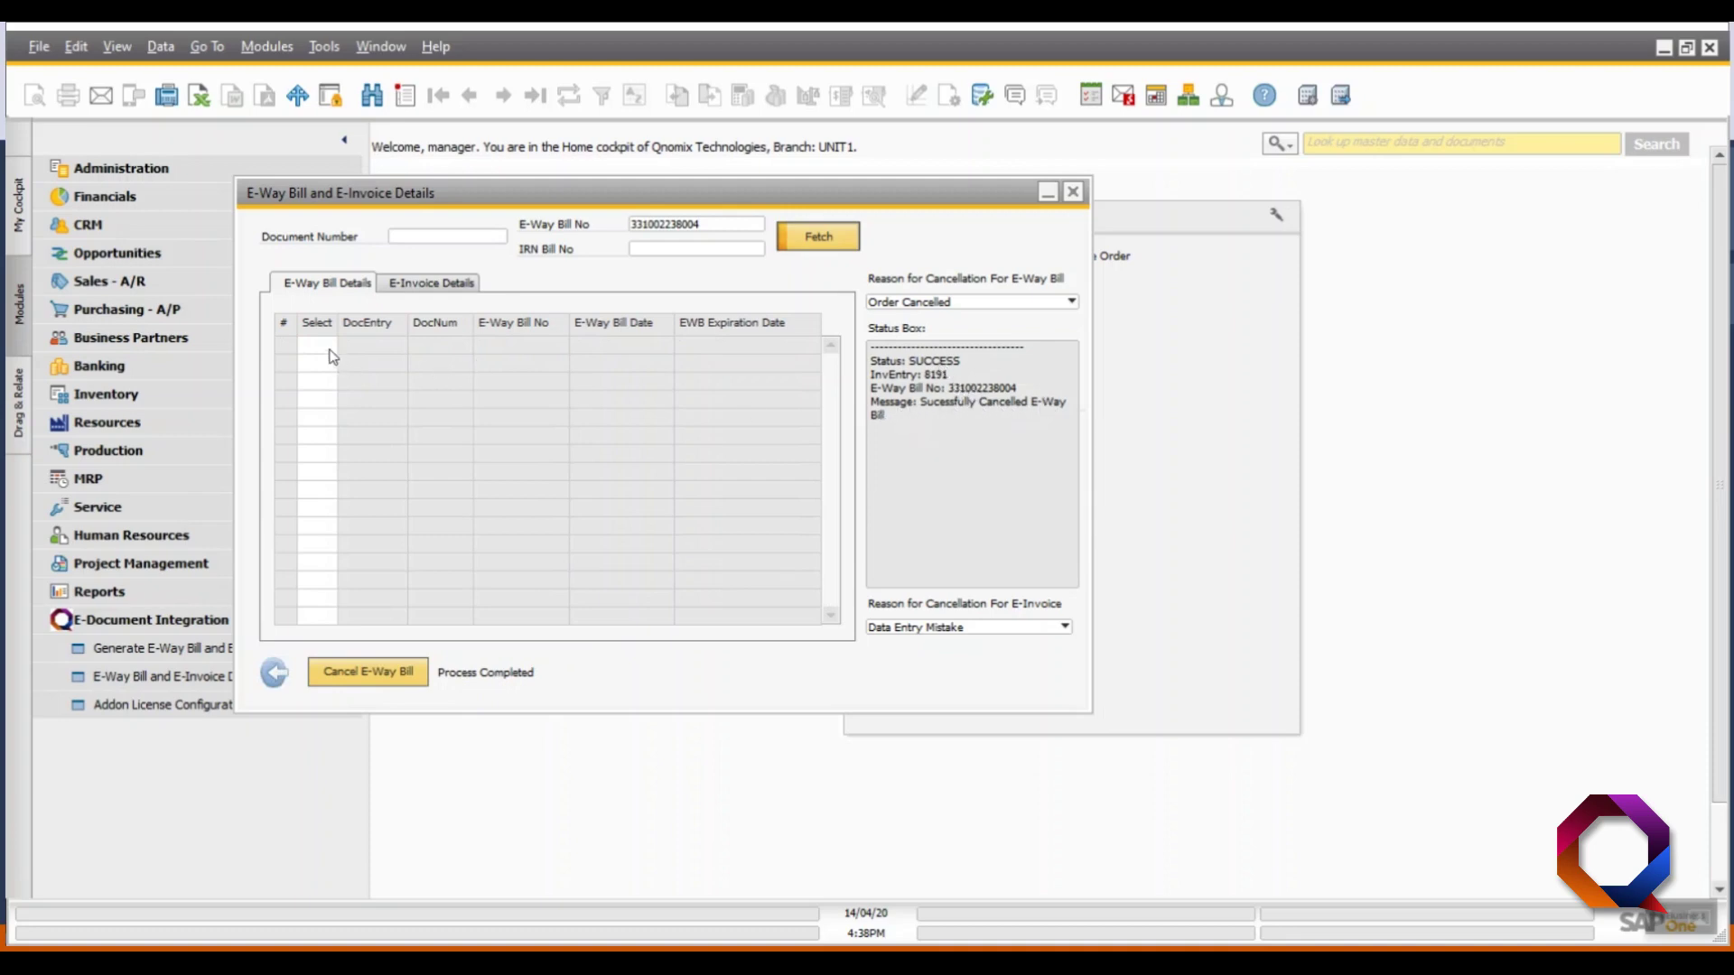
Step: Clear the e-way bill number filter, reload the full list, and close the window
double_click(722, 224)
key("BackSpace")
left_click(816, 242)
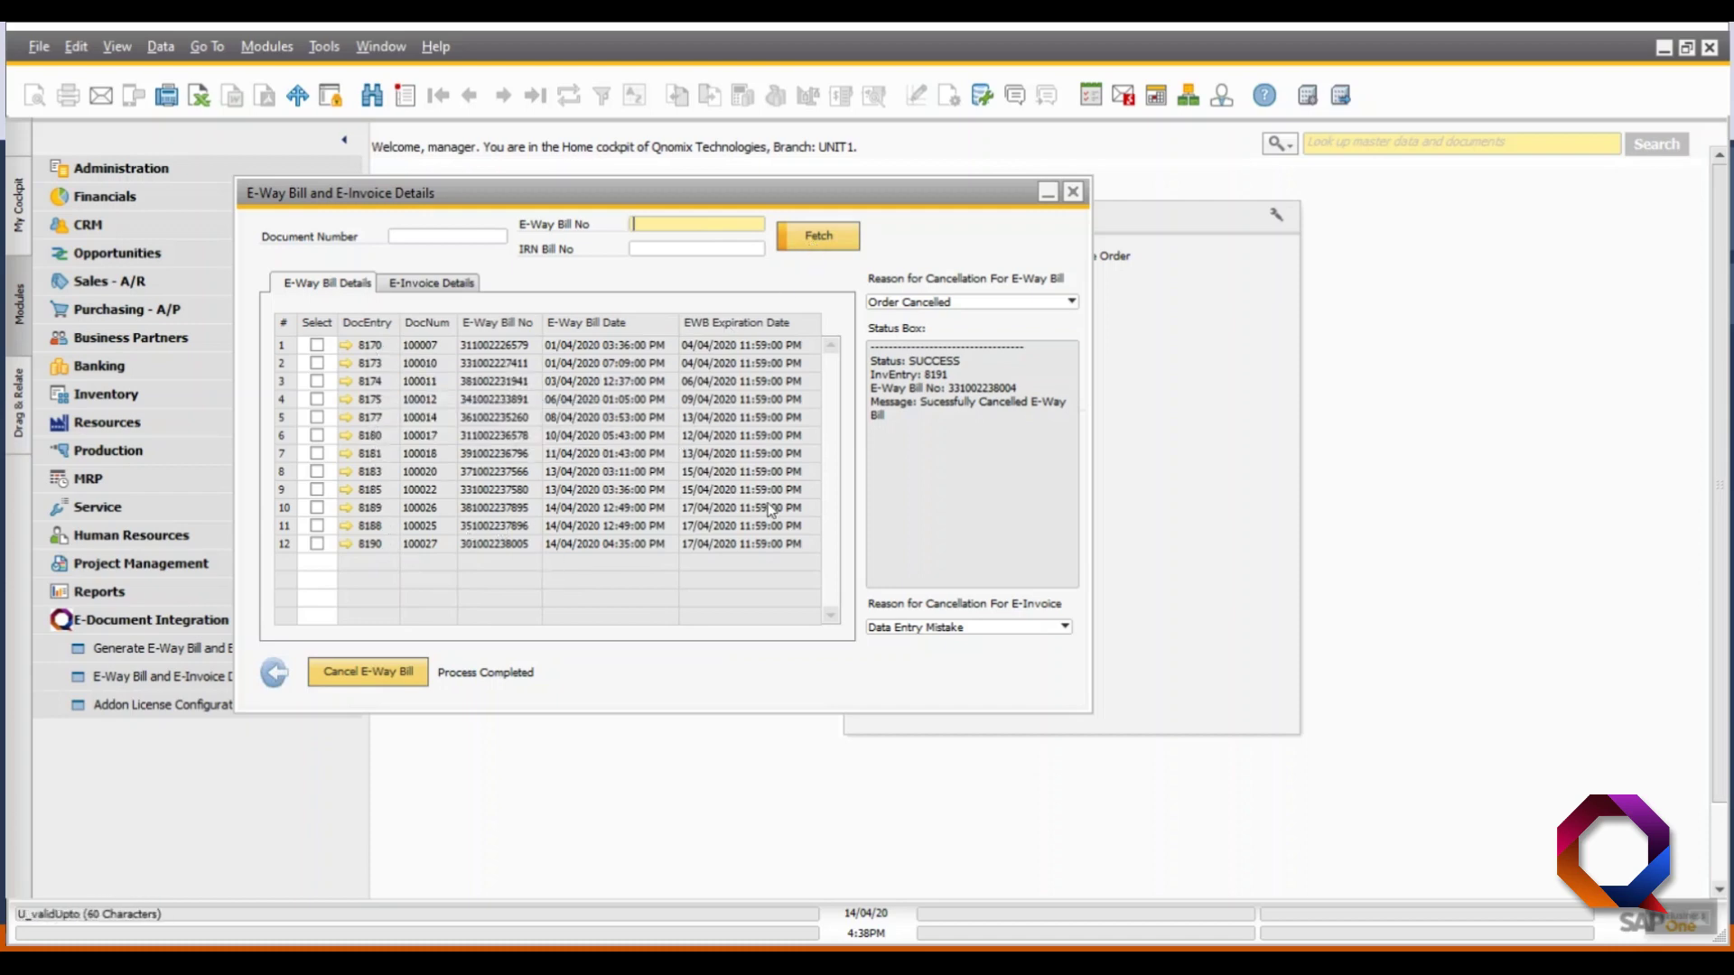
left_click(275, 674)
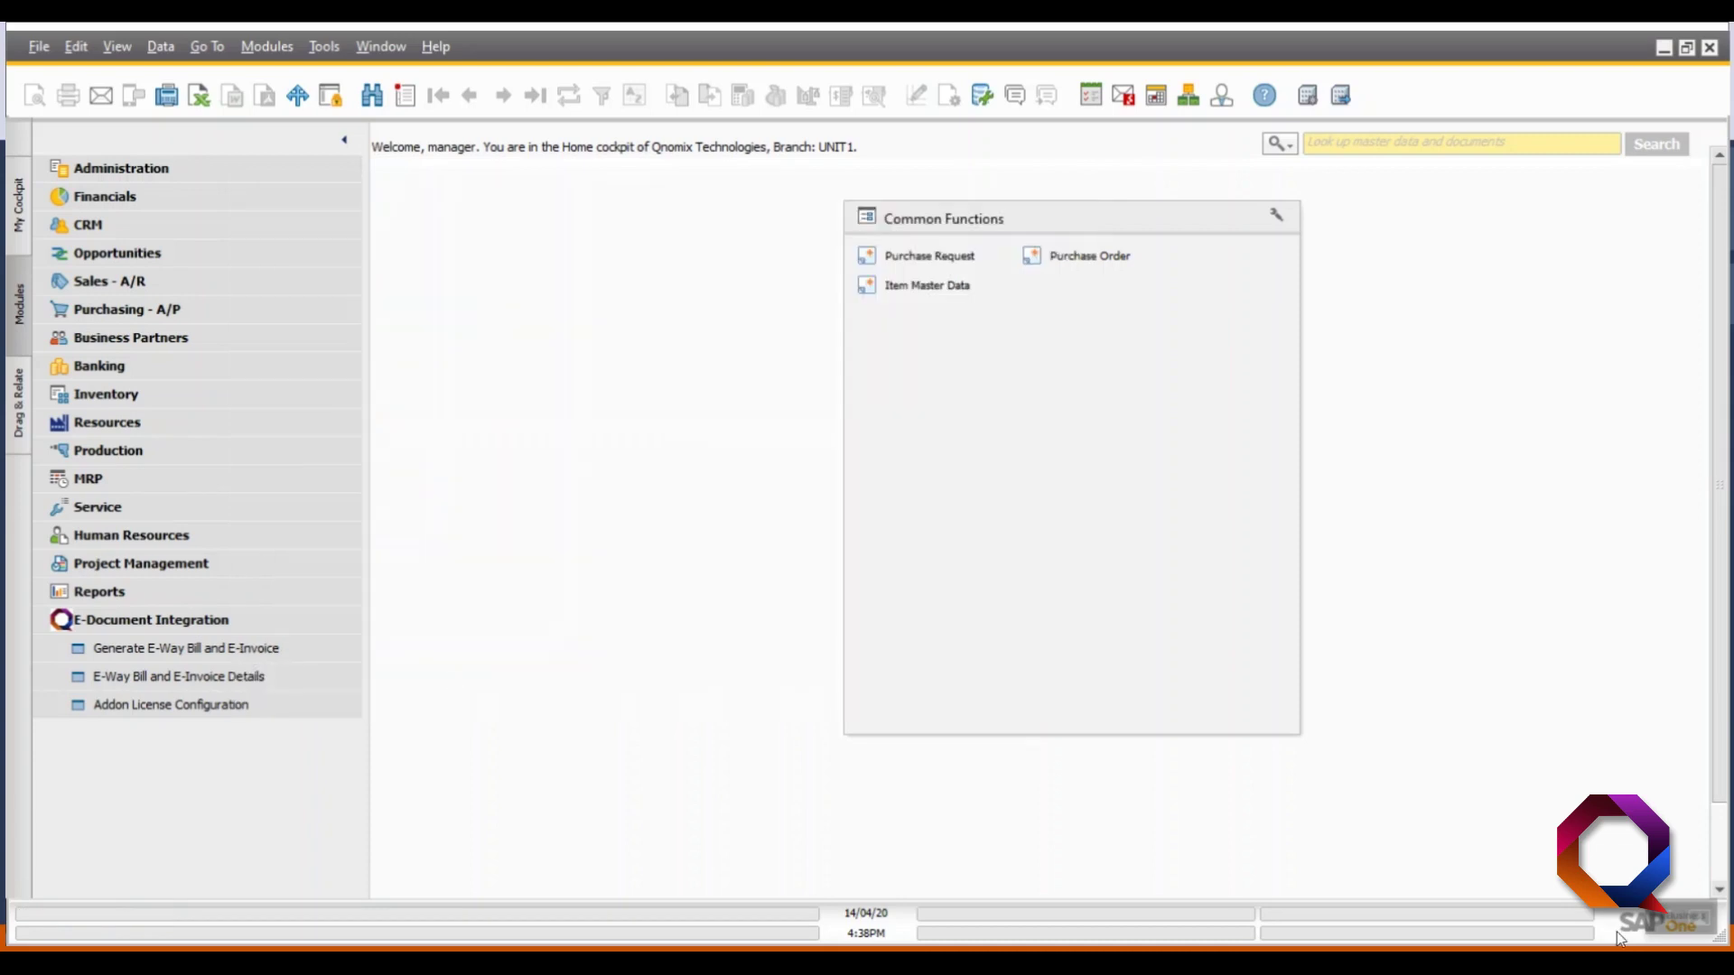